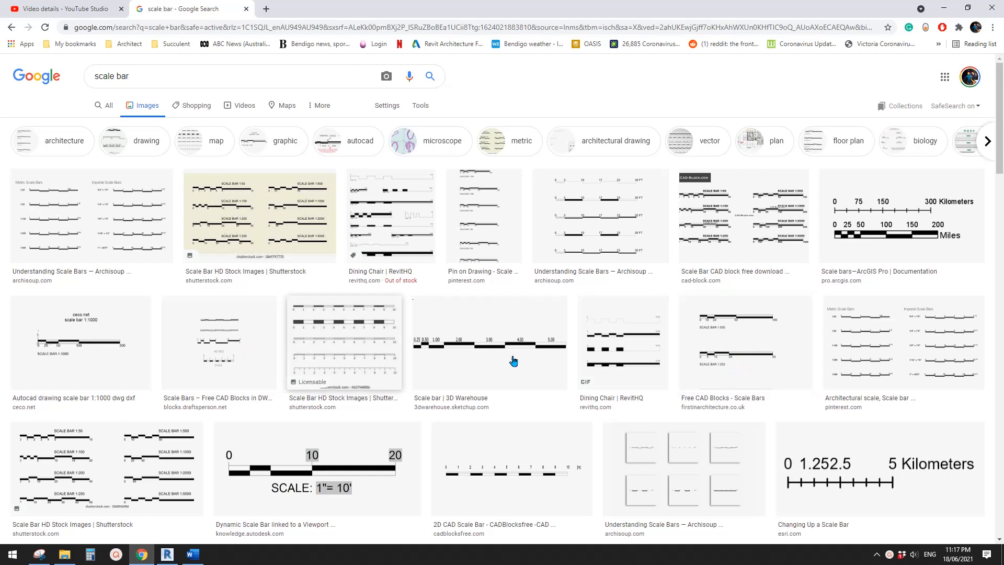
# Step: Switch to Revit and create a new family from the Metric Generic Annotation.rft template in the Annotations folder
pyautogui.click(167, 554)
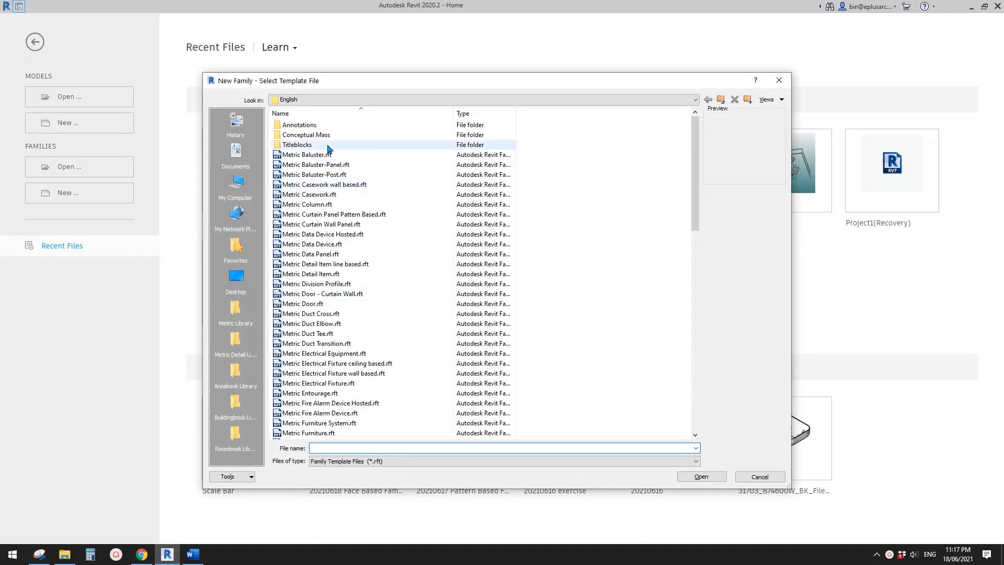
pyautogui.doubleClick(296, 125)
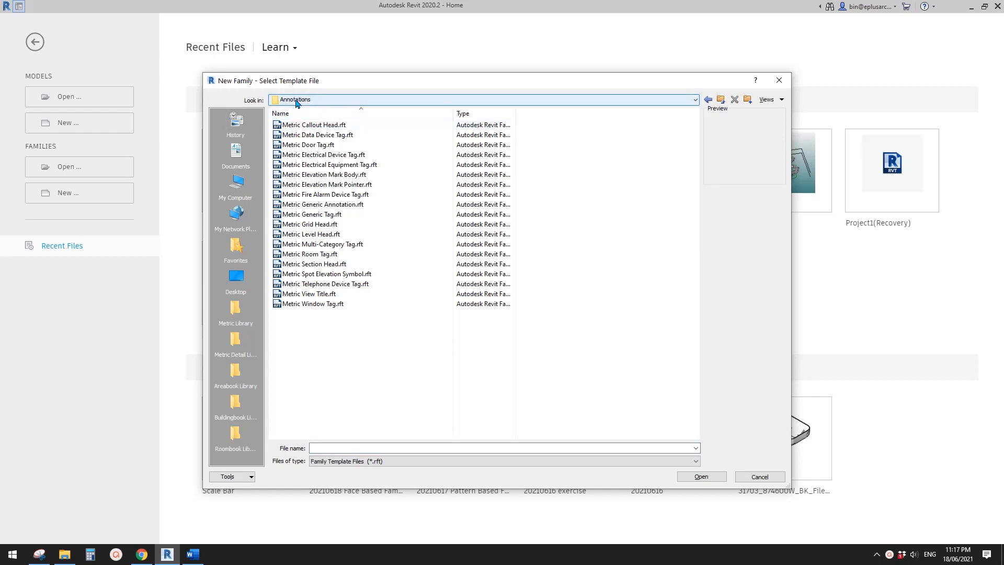
pyautogui.click(322, 207)
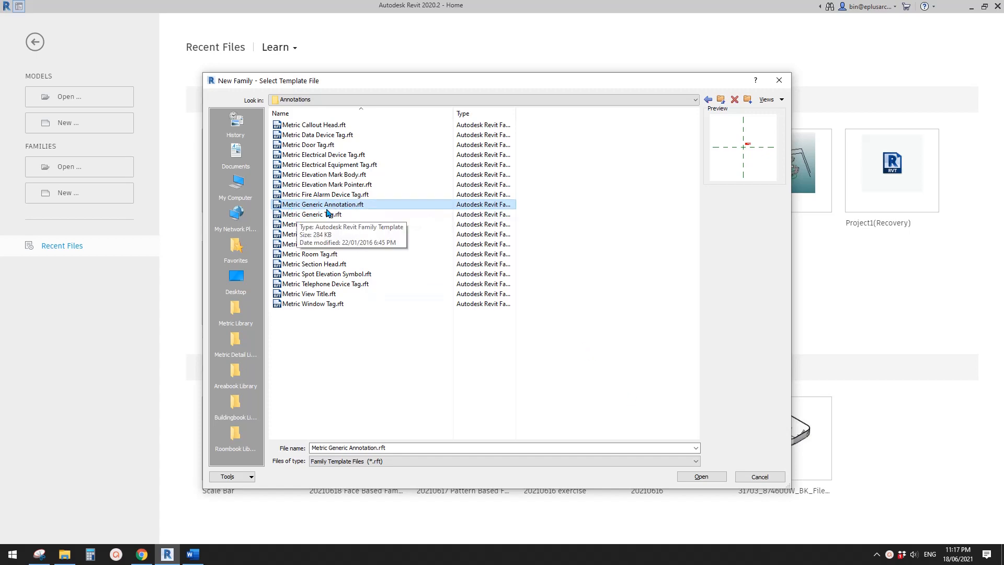
pyautogui.click(706, 476)
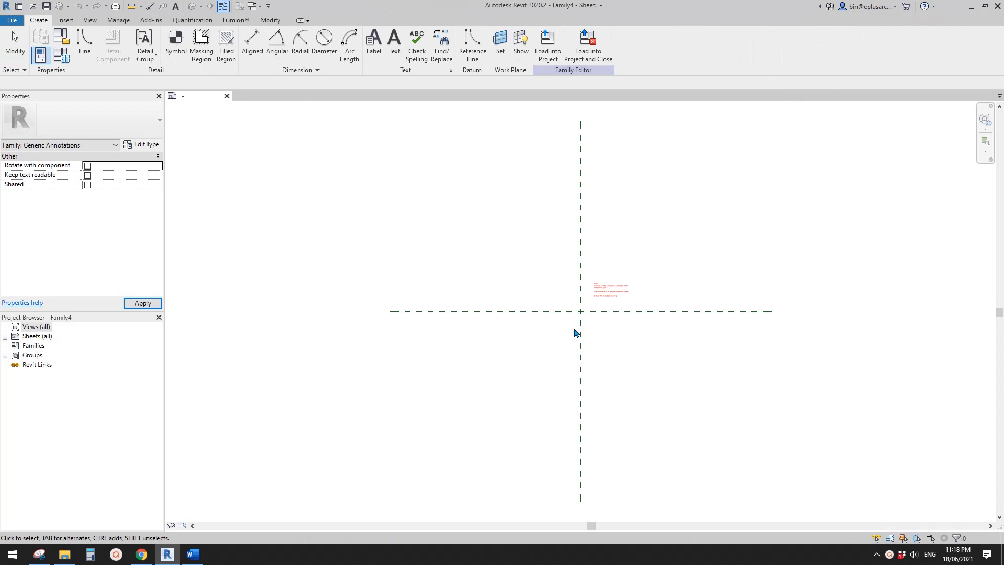
# Step: Delete the red instruction note beside the intersection of the reference planes
pyautogui.moveTo(631, 354); pyautogui.dragTo(546, 349, button='middle')
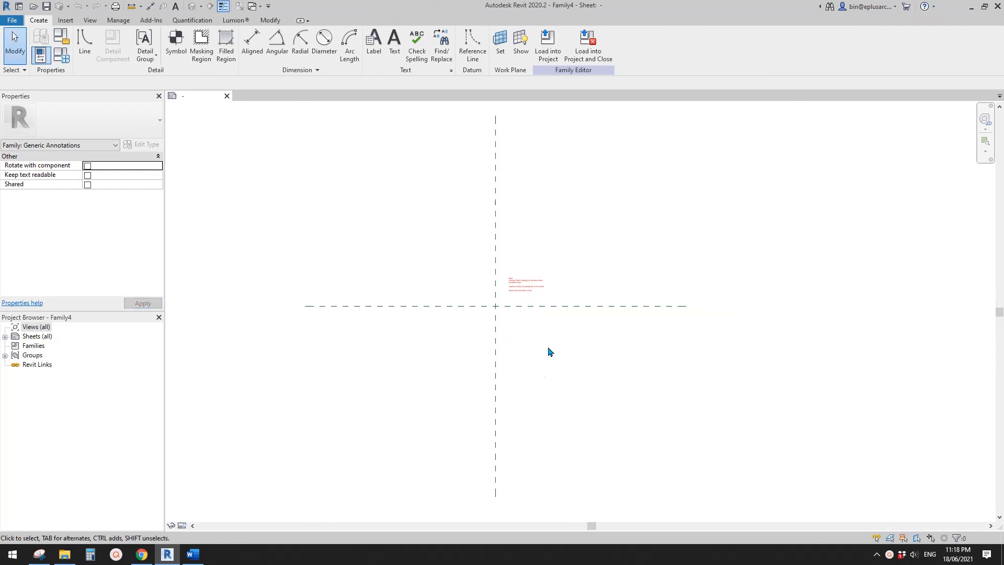
pyautogui.scroll(6, 538, 295)
pyautogui.moveTo(529, 291); pyautogui.dragTo(453, 311, button='middle')
pyautogui.click(460, 246)
pyautogui.press('Delete')
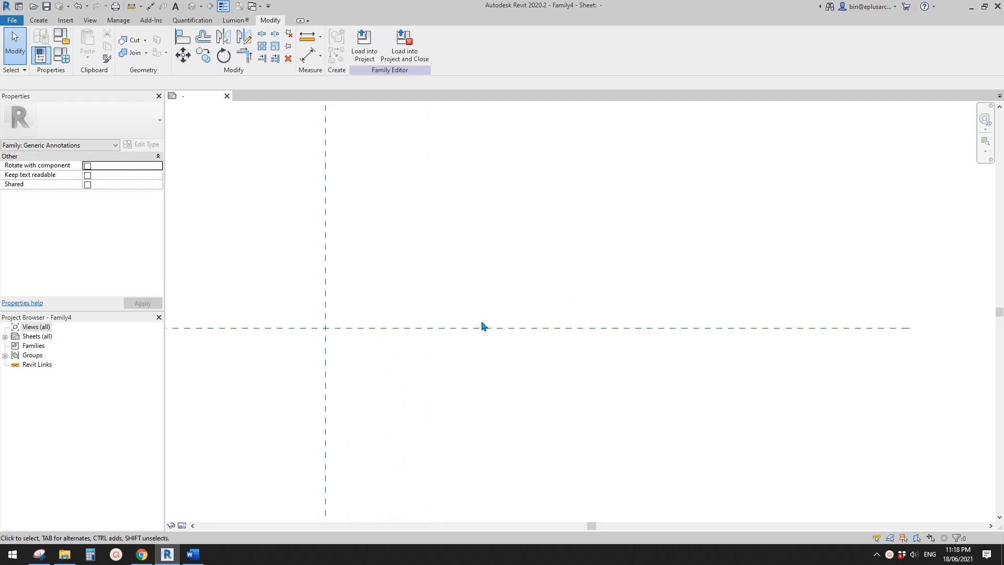
pyautogui.moveTo(467, 336)
pyautogui.mouseDown(button='middle')
pyautogui.moveTo(482, 327)
pyautogui.moveTo(468, 326)
pyautogui.mouseUp(button='middle')
pyautogui.moveTo(390, 325); pyautogui.dragTo(394, 335, button='middle')
pyautogui.moveTo(384, 228); pyautogui.dragTo(382, 233, button='middle')
pyautogui.click(40, 20)
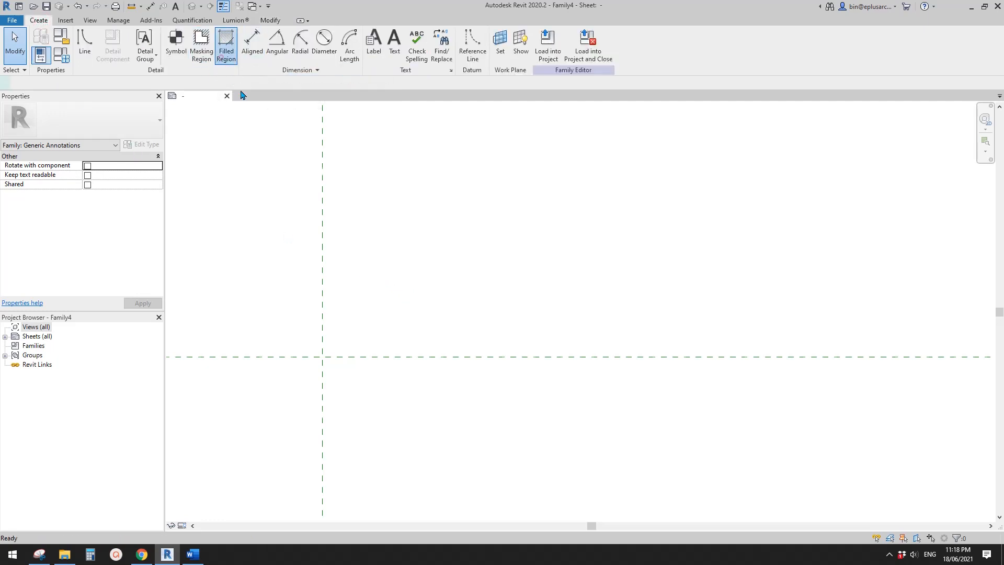
pyautogui.click(391, 34)
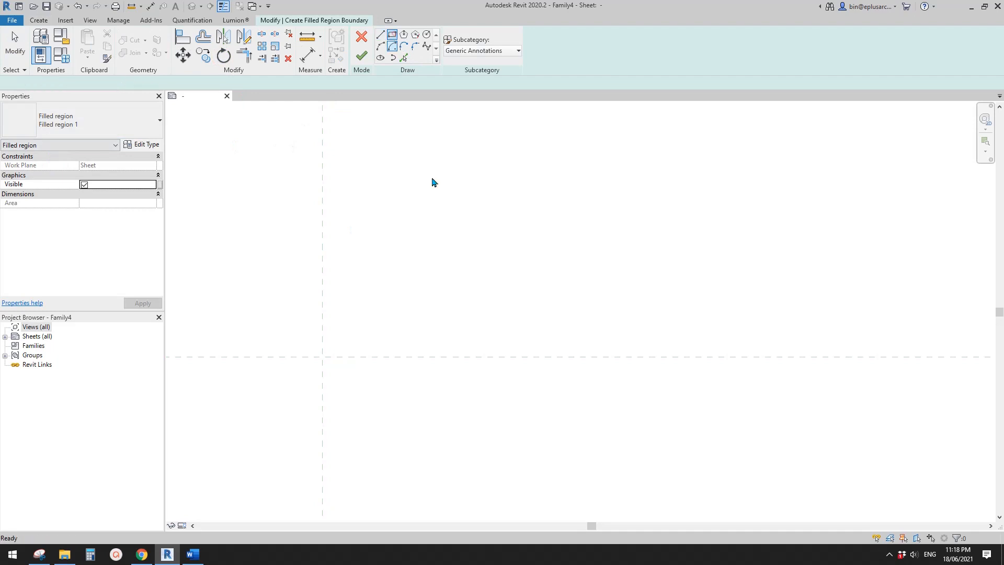
pyautogui.press('Escape')
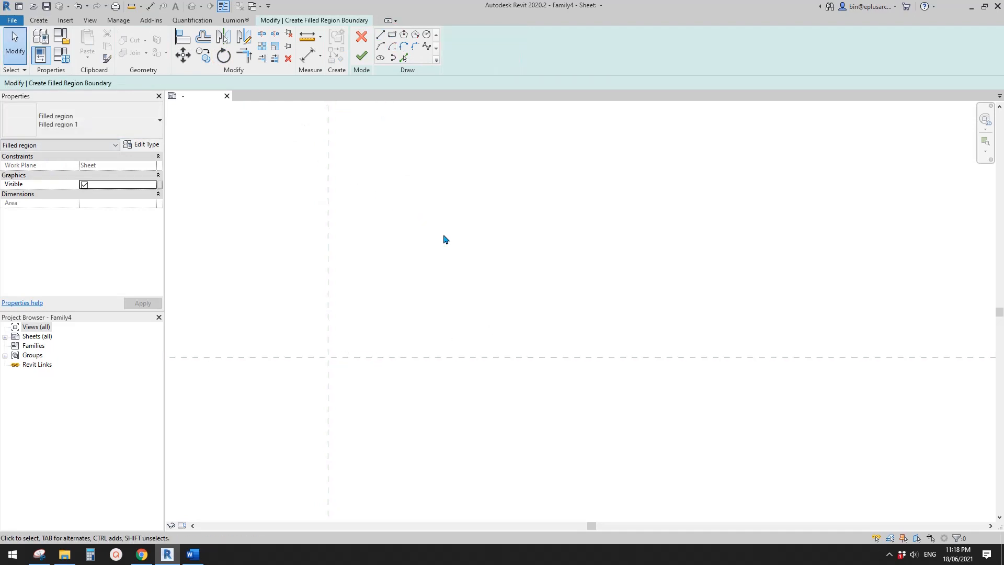
pyautogui.click(361, 36)
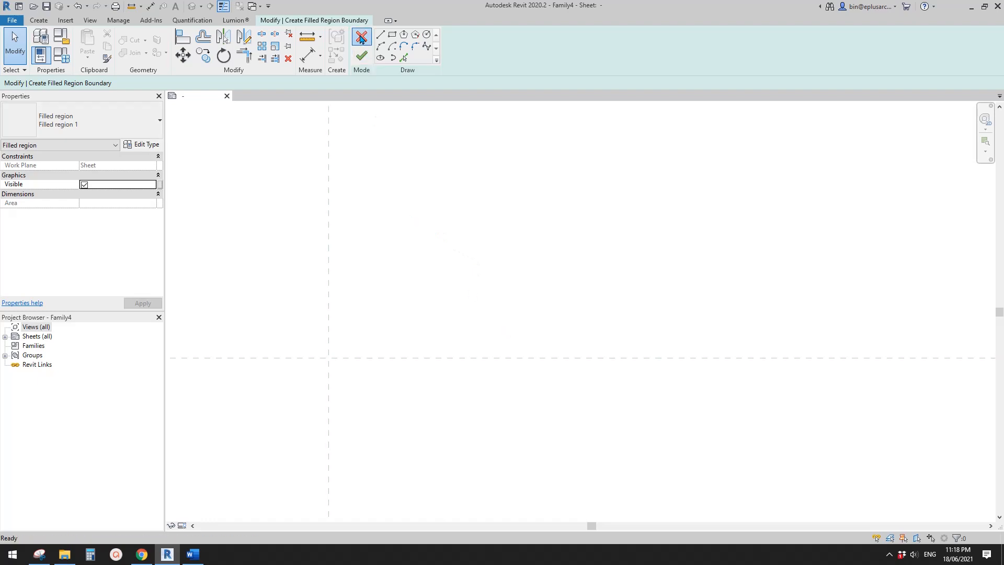
# Step: Draw a vertical reference line about 45 mm long across the horizontal reference plane, about 108 mm right of the vertical reference plane
pyautogui.click(38, 20)
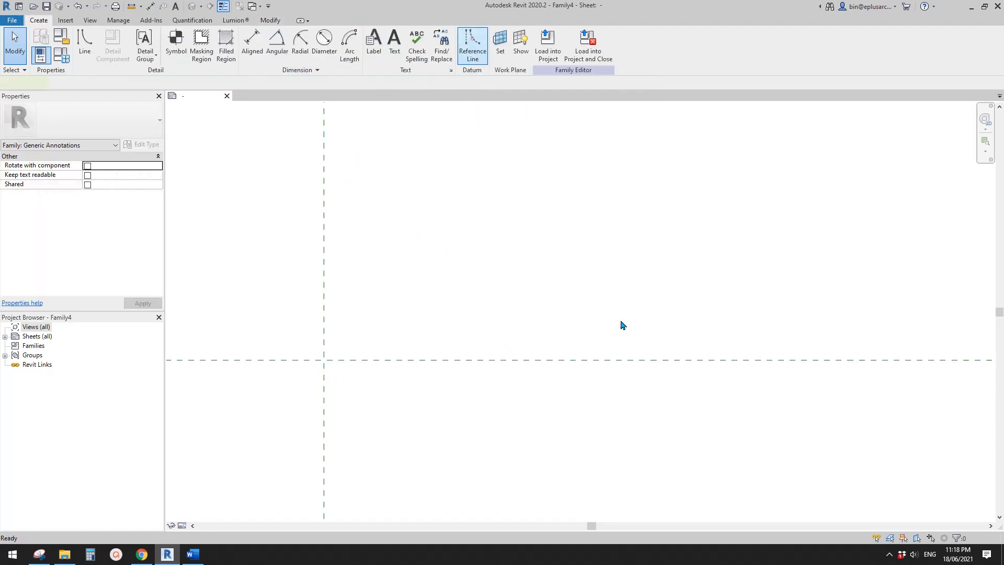
pyautogui.click(637, 420)
pyautogui.click(637, 293)
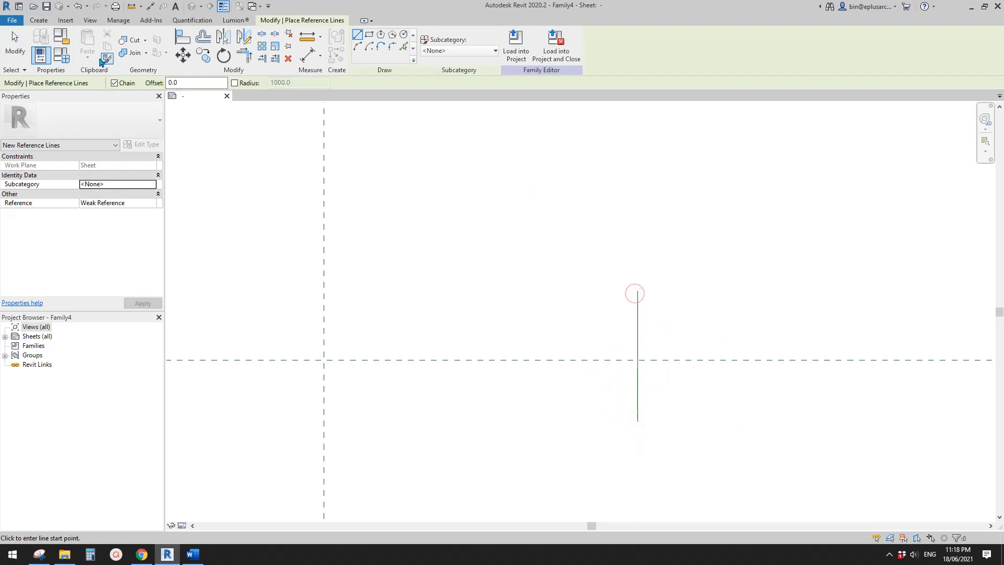
# Step: Draw a horizontal reference line about 140 mm long just above the horizontal reference plane, crossing both vertical lines
pyautogui.click(37, 23)
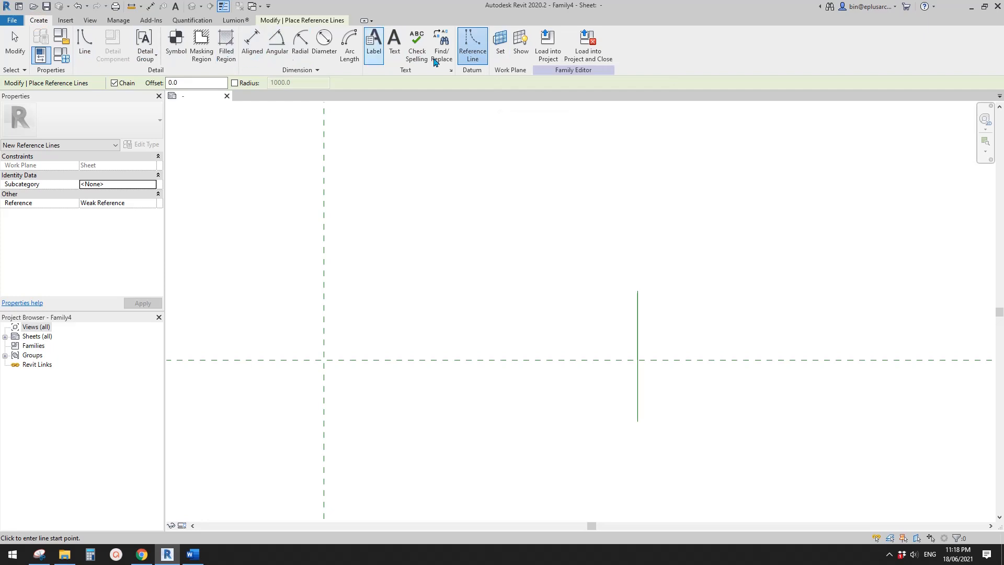
pyautogui.moveTo(622, 348); pyautogui.dragTo(624, 344, button='middle')
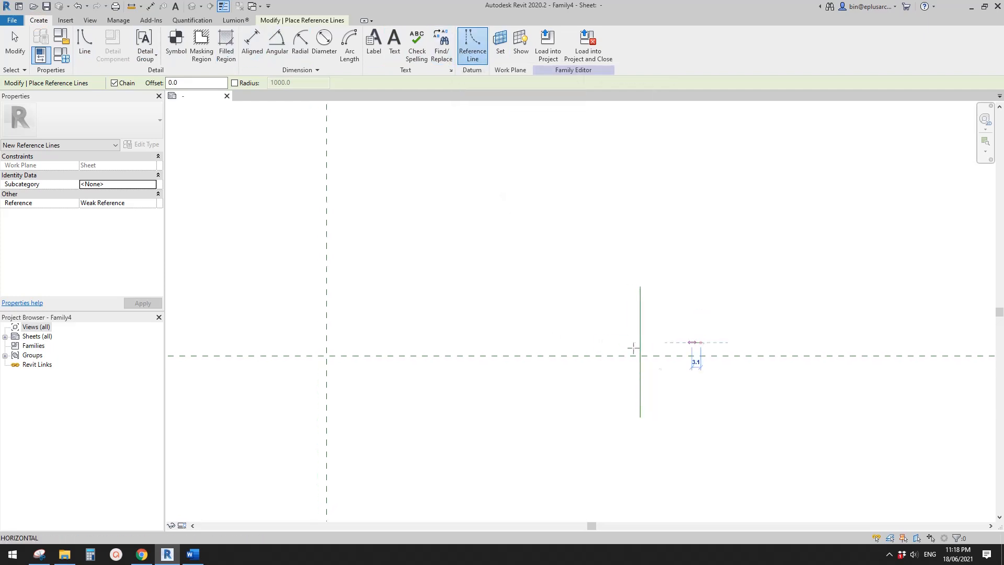
pyautogui.click(702, 342)
pyautogui.click(295, 343)
pyautogui.press('Escape')
pyautogui.press('Escape')
# Step: Add an aligned dimension between the horizontal reference line and the horizontal reference plane
pyautogui.press('d')
pyautogui.press('i')
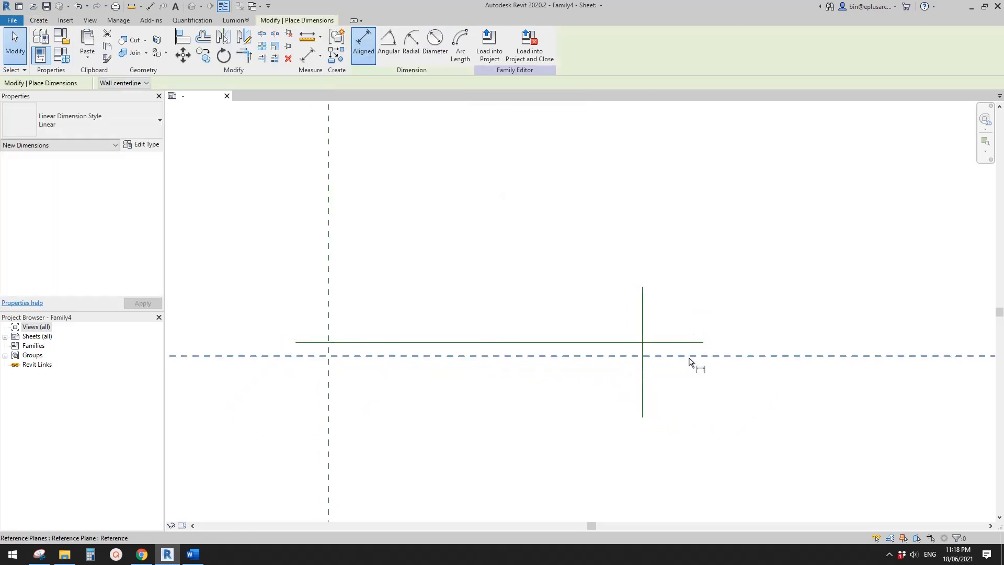
pyautogui.click(681, 342)
pyautogui.click(684, 355)
pyautogui.scroll(1, 246, 351)
pyautogui.click(266, 380)
pyautogui.moveTo(283, 393); pyautogui.dragTo(284, 393, button='middle')
pyautogui.press('Escape')
pyautogui.press('Escape')
# Step: Set the distance from the horizontal reference line to the horizontal reference plane to 4 mm
pyautogui.click(334, 340)
pyautogui.click(257, 346)
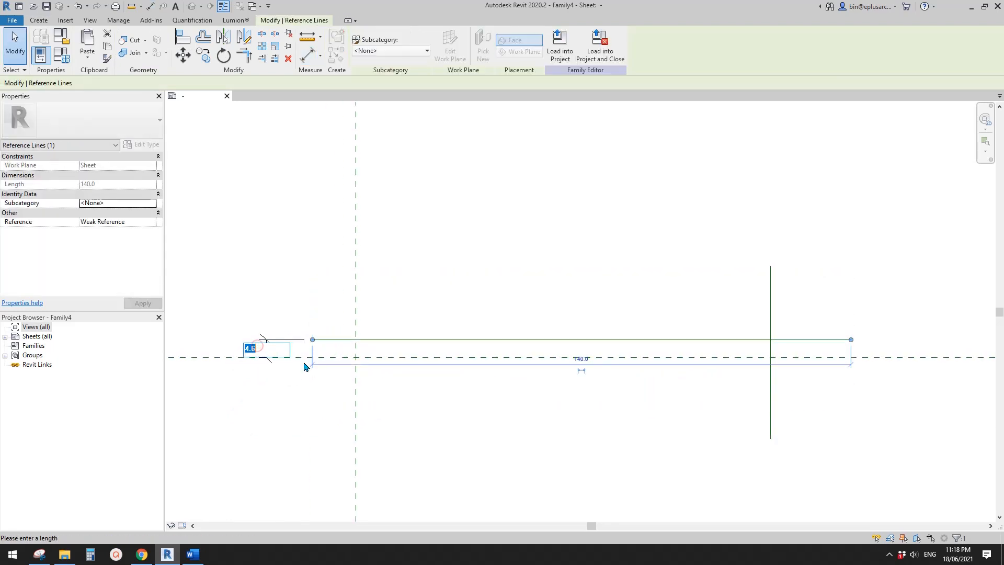
pyautogui.write('4')
pyautogui.click(311, 294)
# Step: Copy the horizontal reference line 2 mm downward, between the original line and the horizontal reference plane
pyautogui.moveTo(553, 353); pyautogui.dragTo(538, 352, button='middle')
pyautogui.click(543, 341)
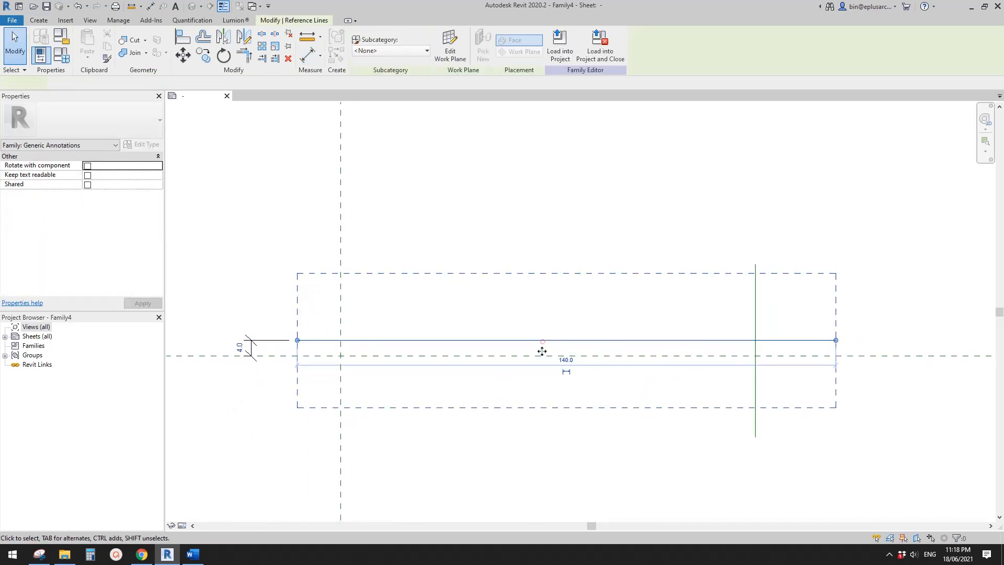
pyautogui.press('c')
pyautogui.press('o')
pyautogui.click(567, 245)
pyautogui.write('2')
pyautogui.press('Return')
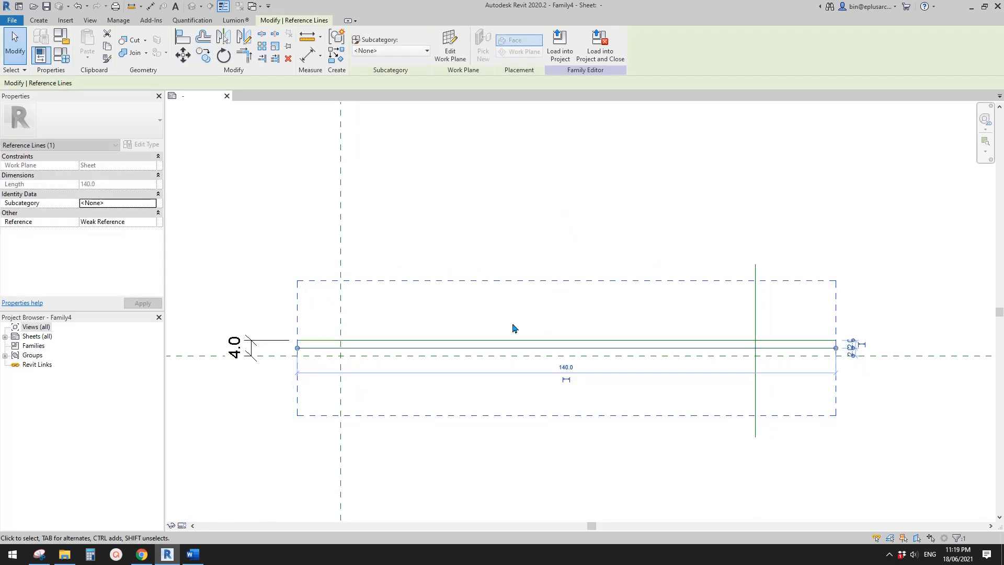
pyautogui.press('Escape')
# Step: Set the vertical reference line's distance from the vertical reference plane to 100 mm
pyautogui.moveTo(755, 351); pyautogui.dragTo(738, 350, button='middle')
pyautogui.click(740, 379)
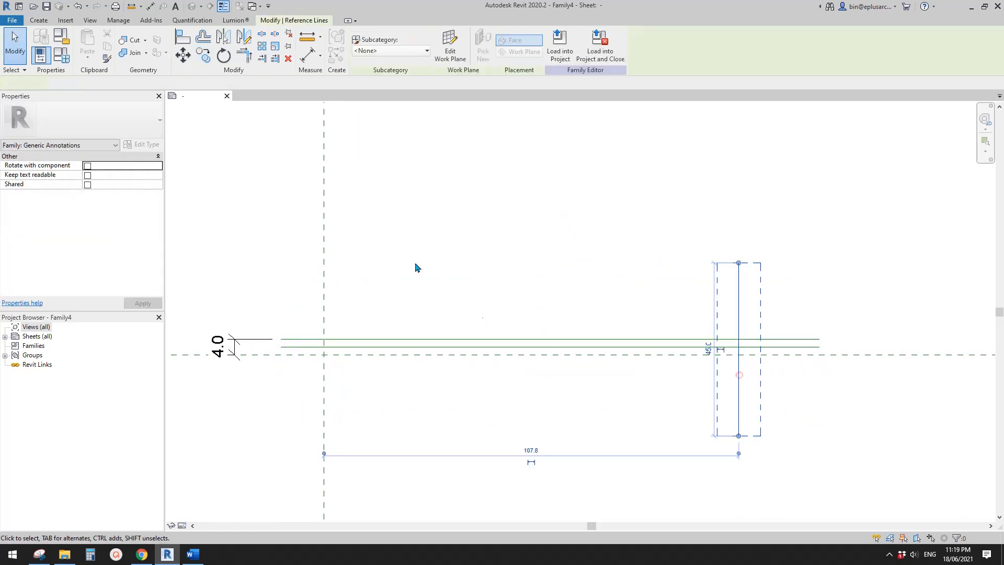
pyautogui.click(529, 451)
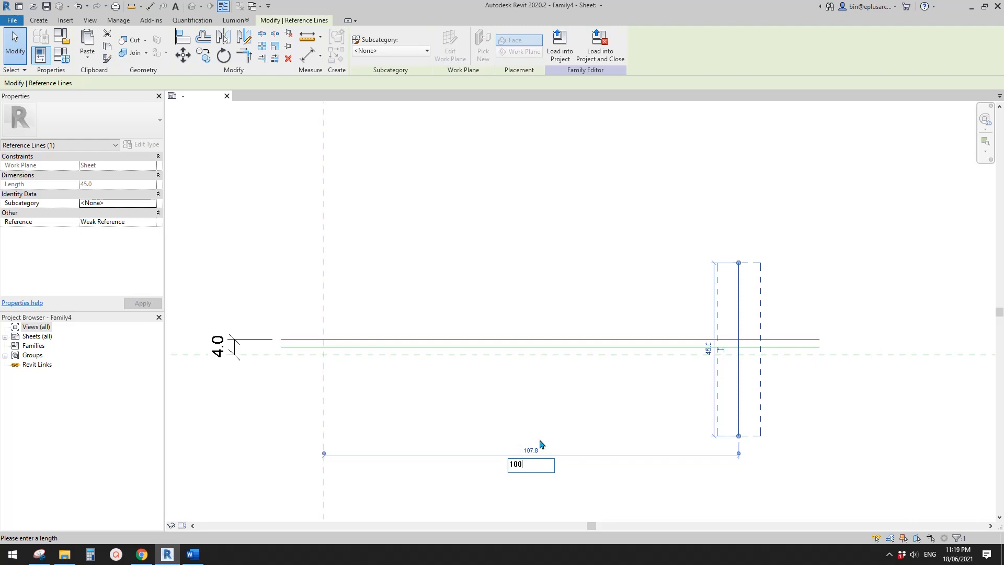
pyautogui.press('Return')
pyautogui.click(605, 394)
# Step: Copy the vertical reference line 50 mm to the left, toward the vertical reference plane
pyautogui.scroll(-1, 654, 408)
pyautogui.moveTo(654, 411); pyautogui.dragTo(653, 407, button='middle')
pyautogui.click(700, 383)
pyautogui.press('m')
pyautogui.press('v')
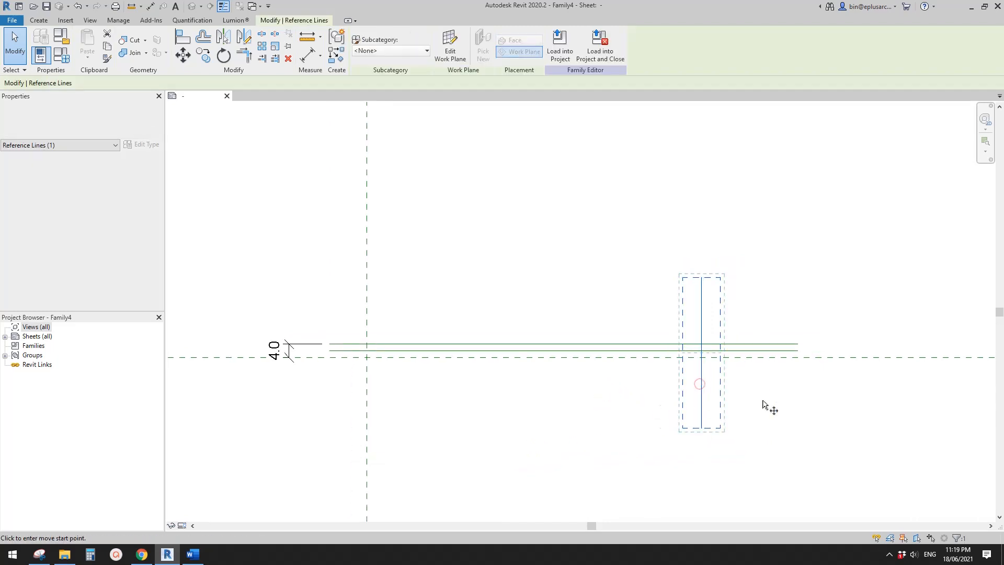
pyautogui.click(769, 399)
pyautogui.write('50')
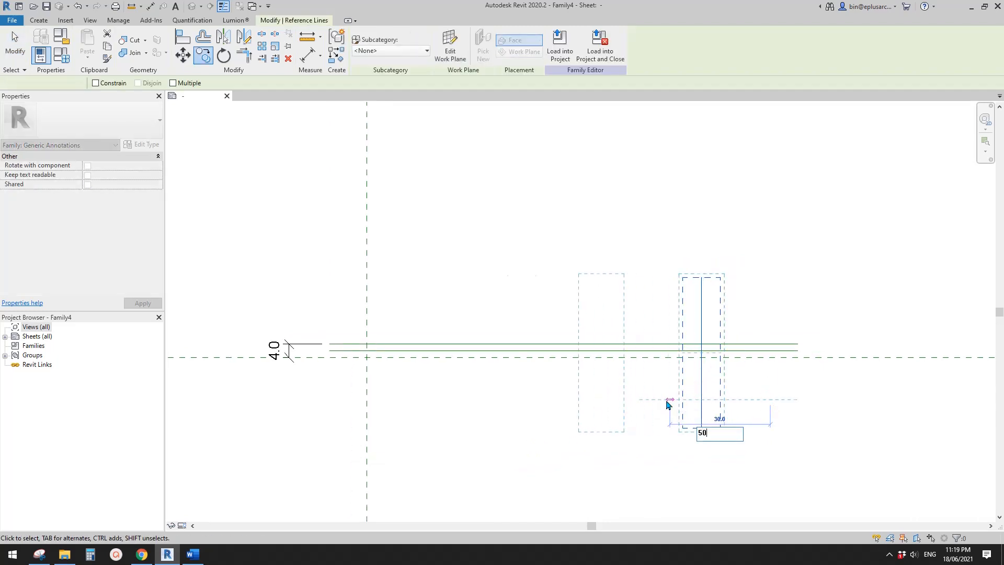
pyautogui.press('Return')
# Step: Copy the middle vertical reference line 30 mm to the left, toward the vertical reference plane
pyautogui.click(517, 390)
pyautogui.press('c')
pyautogui.press('o')
pyautogui.click(634, 404)
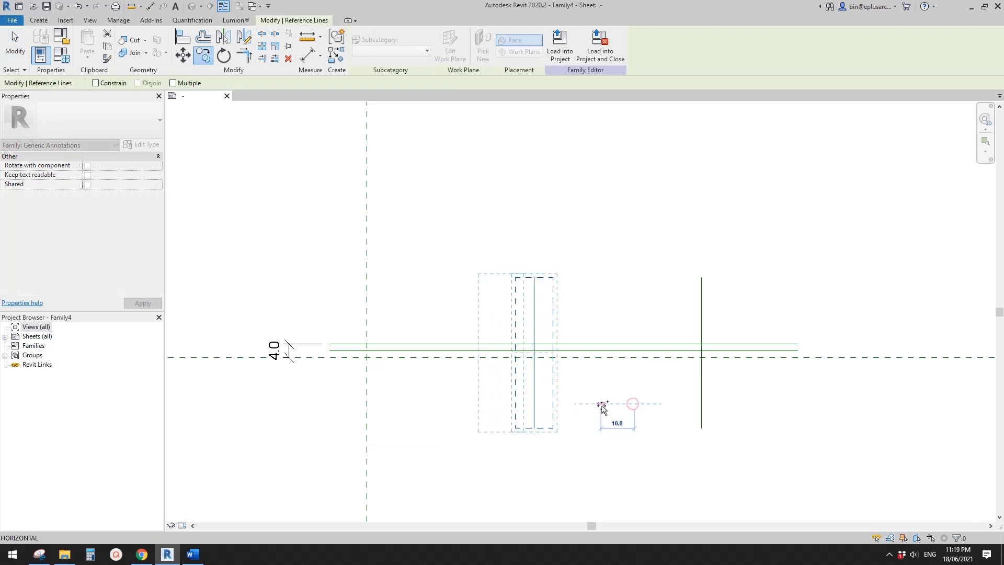
pyautogui.press('Return')
pyautogui.press('Escape')
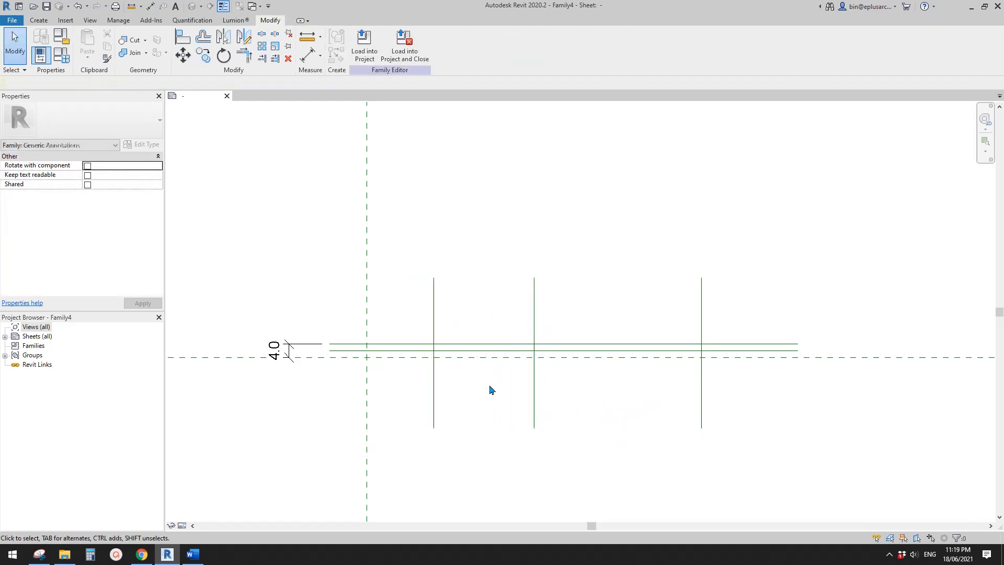
# Step: Copy the leftmost vertical reference line 10 mm to the left, toward the vertical reference plane
pyautogui.moveTo(418, 383); pyautogui.dragTo(412, 381)
pyautogui.press('c')
pyautogui.press('o')
pyautogui.click(489, 386)
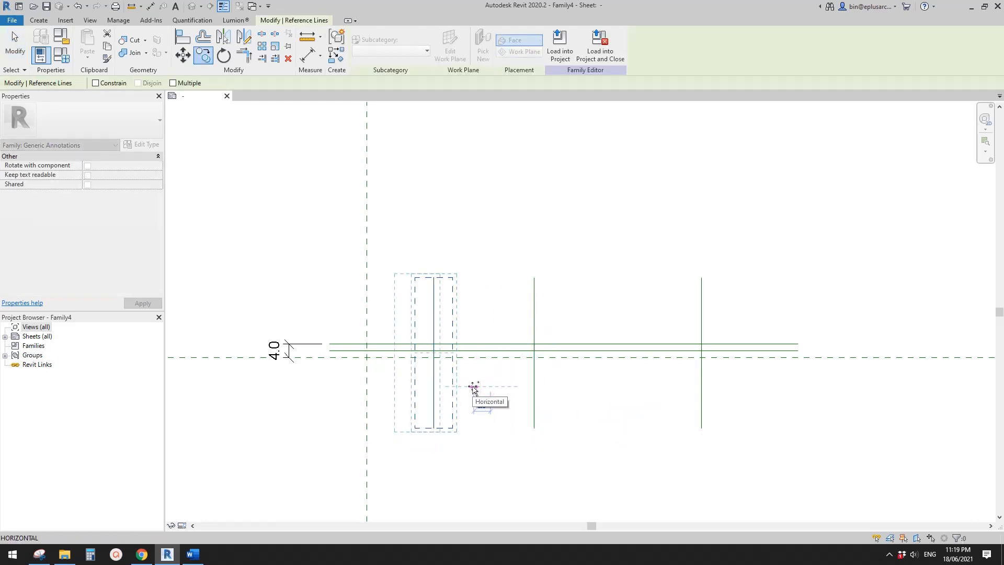
pyautogui.write('10')
pyautogui.press('Return')
pyautogui.press('Escape')
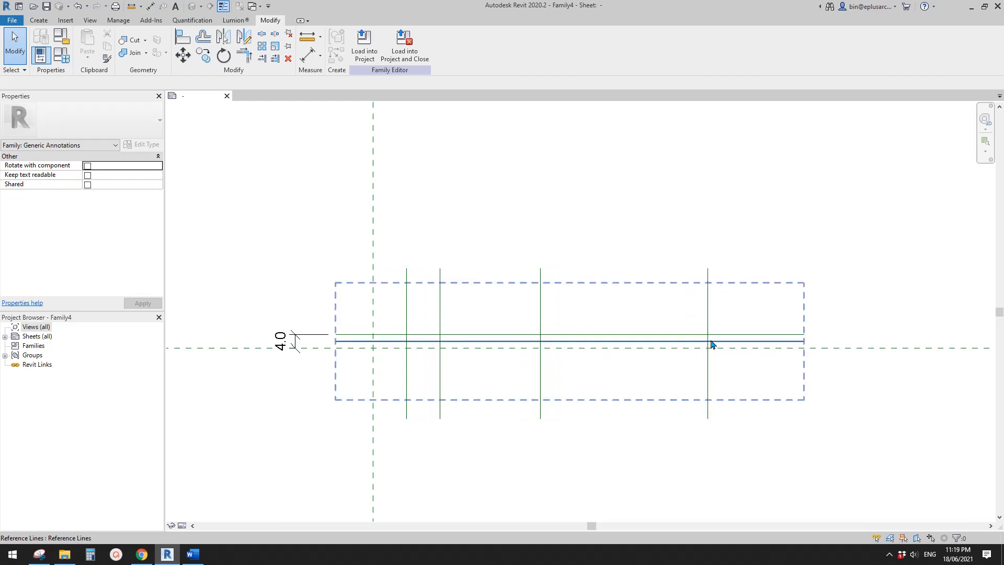
# Step: Delete the 4.0 dimension at the left end of the horizontal reference lines
pyautogui.moveTo(604, 373); pyautogui.dragTo(552, 361, button='middle')
pyautogui.scroll(1, 552, 361)
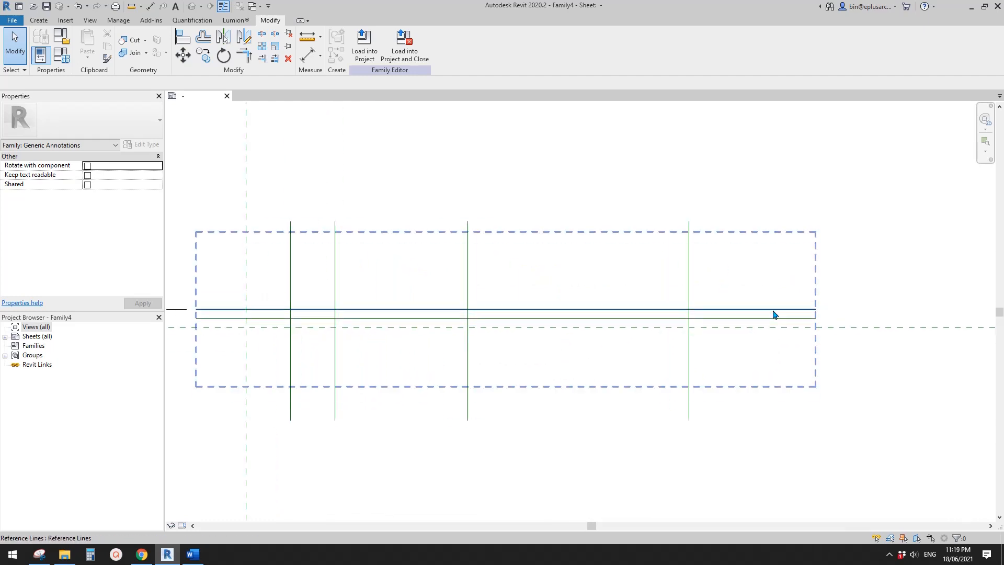
pyautogui.moveTo(773, 313); pyautogui.dragTo(842, 314, button='middle')
pyautogui.moveTo(738, 314); pyautogui.dragTo(749, 314, button='middle')
pyautogui.moveTo(333, 218); pyautogui.dragTo(381, 224, button='middle')
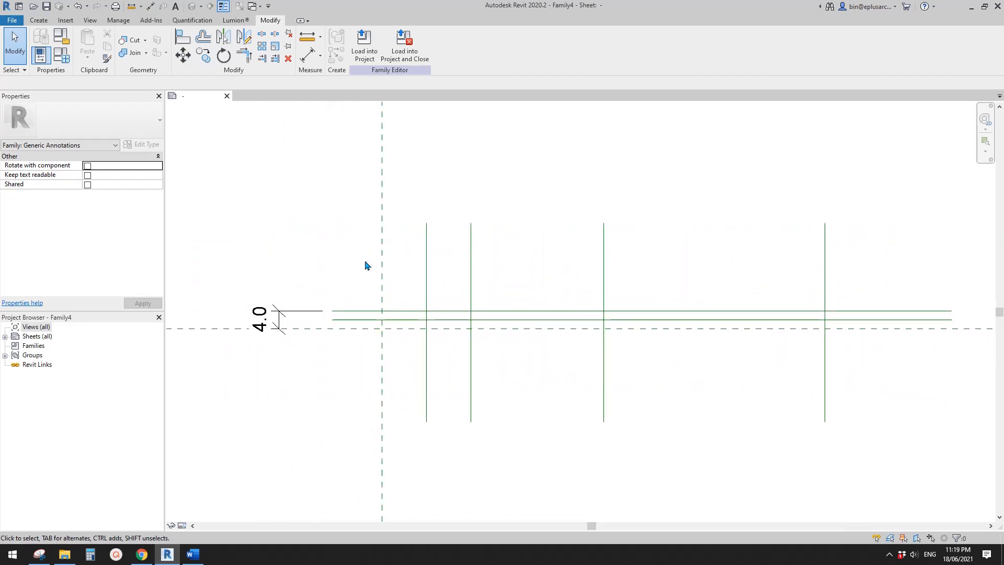
pyautogui.click(283, 315)
pyautogui.press('Delete')
# Step: Create a 10 by 2 mm rectangular filled region between the two horizontal reference lines, from the vertical reference plane to the first vertical line
pyautogui.moveTo(411, 291); pyautogui.dragTo(436, 291, button='middle')
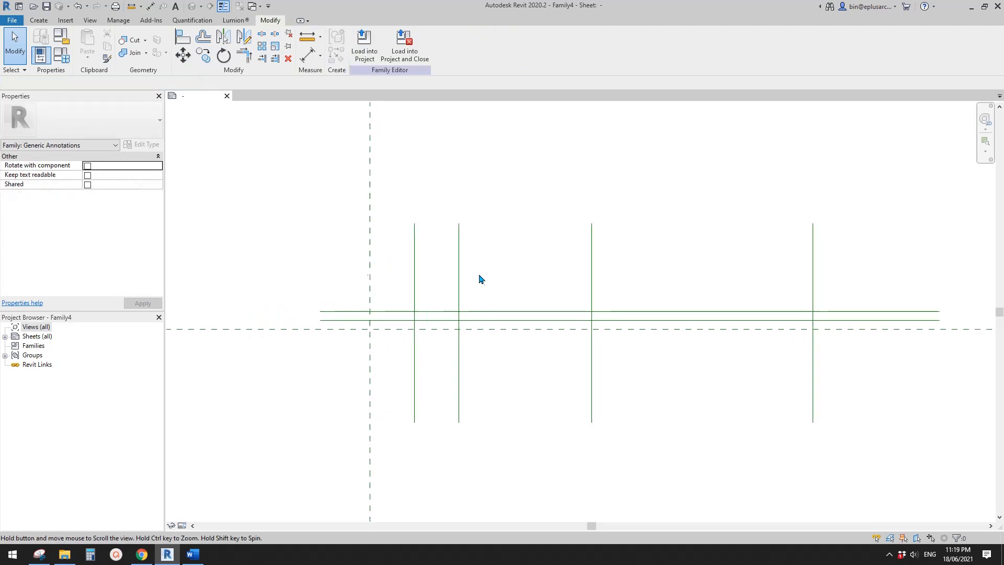
pyautogui.moveTo(420, 258); pyautogui.dragTo(415, 266, button='middle')
pyautogui.click(41, 20)
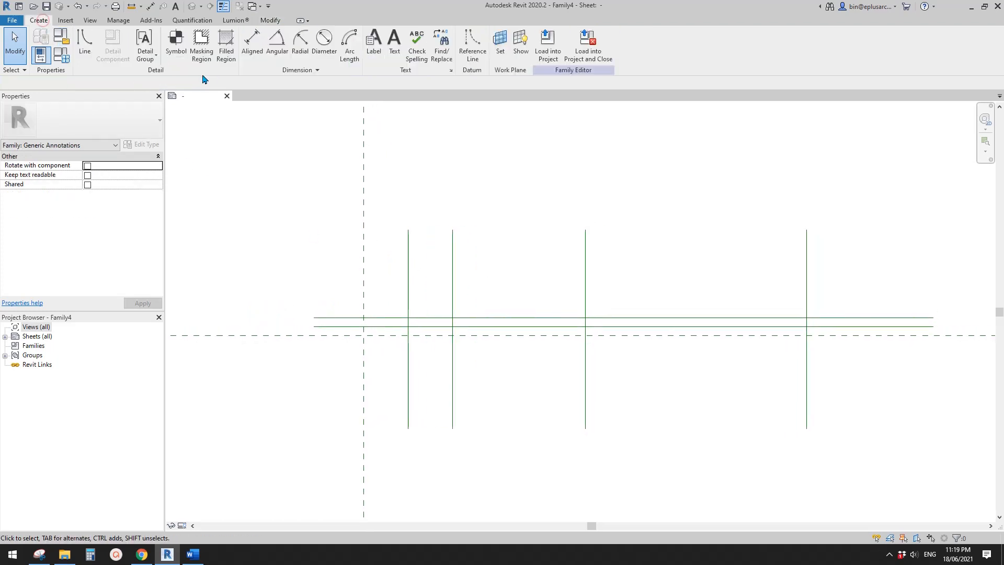
pyautogui.click(226, 45)
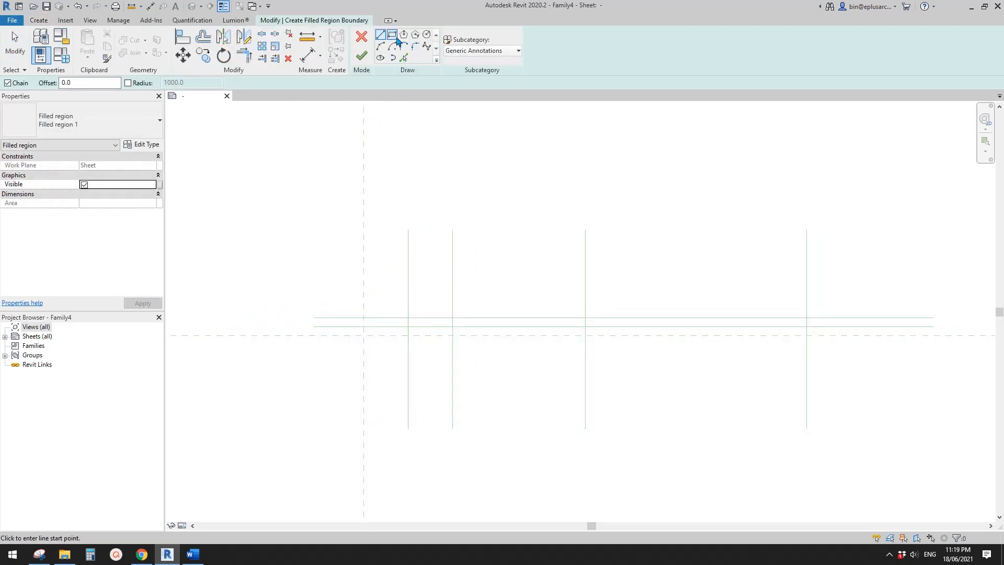
pyautogui.click(513, 51)
pyautogui.click(510, 52)
pyautogui.moveTo(487, 107); pyautogui.dragTo(493, 125, button='middle')
pyautogui.click(392, 35)
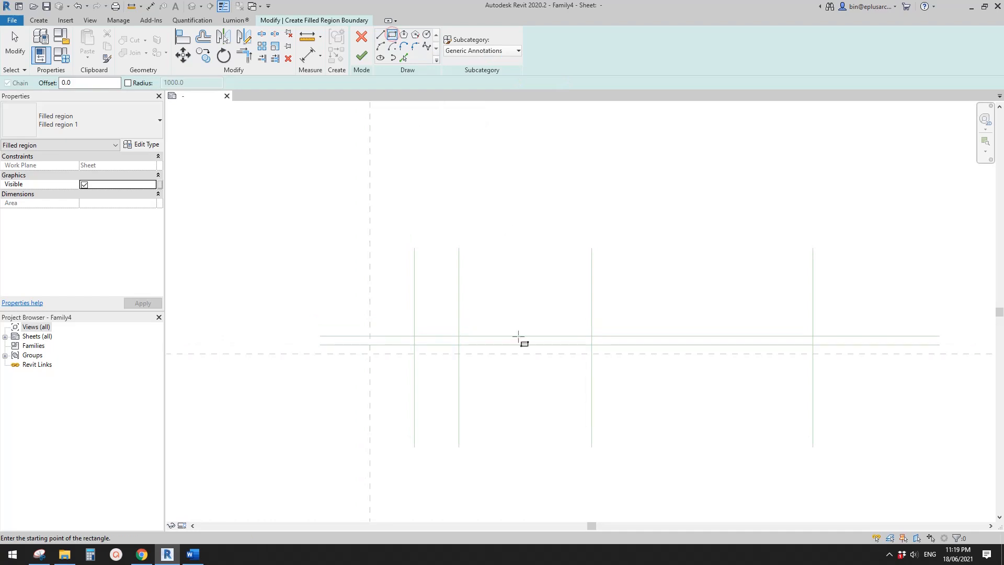
pyautogui.scroll(2, 442, 336)
pyautogui.click(347, 318)
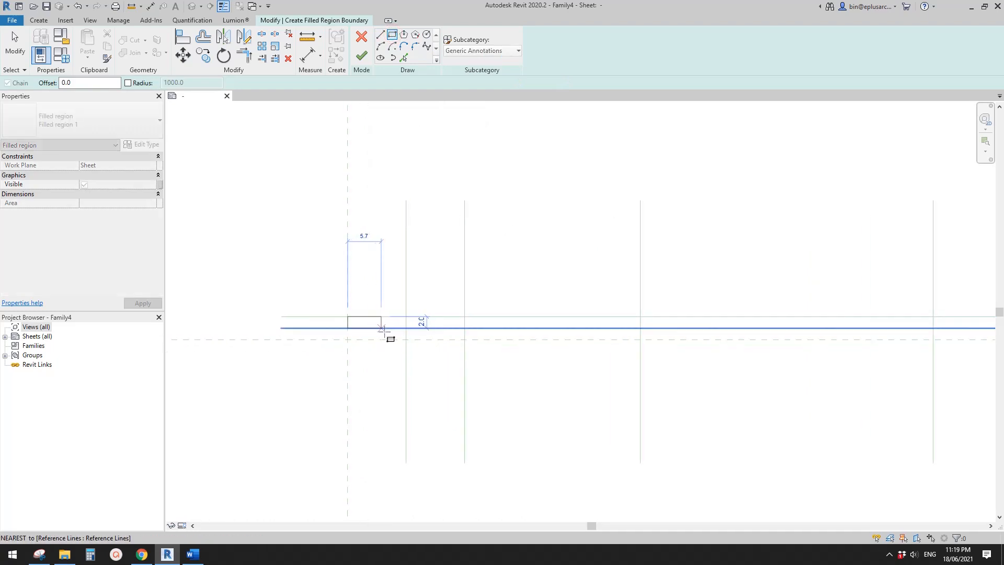
pyautogui.click(407, 328)
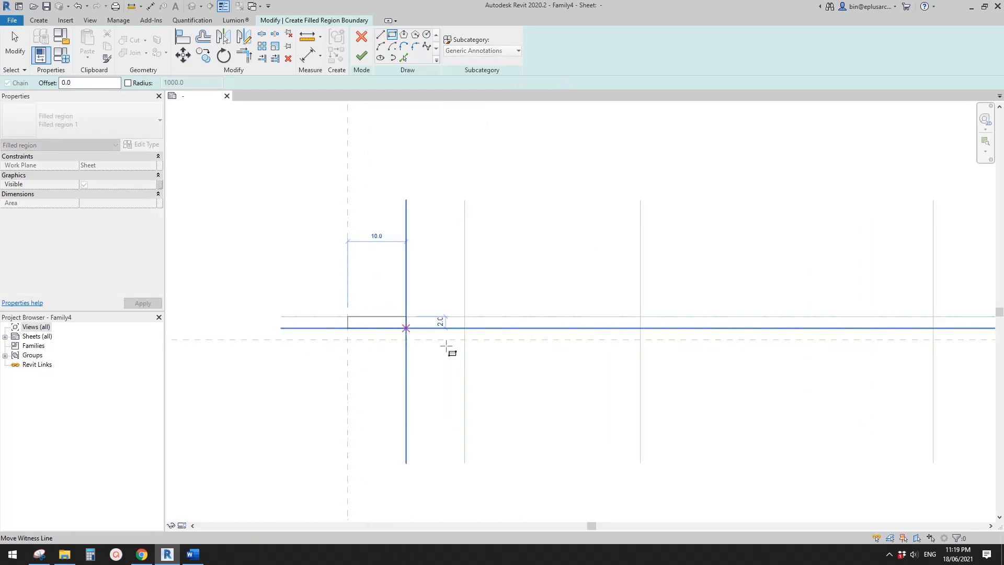
pyautogui.click(360, 61)
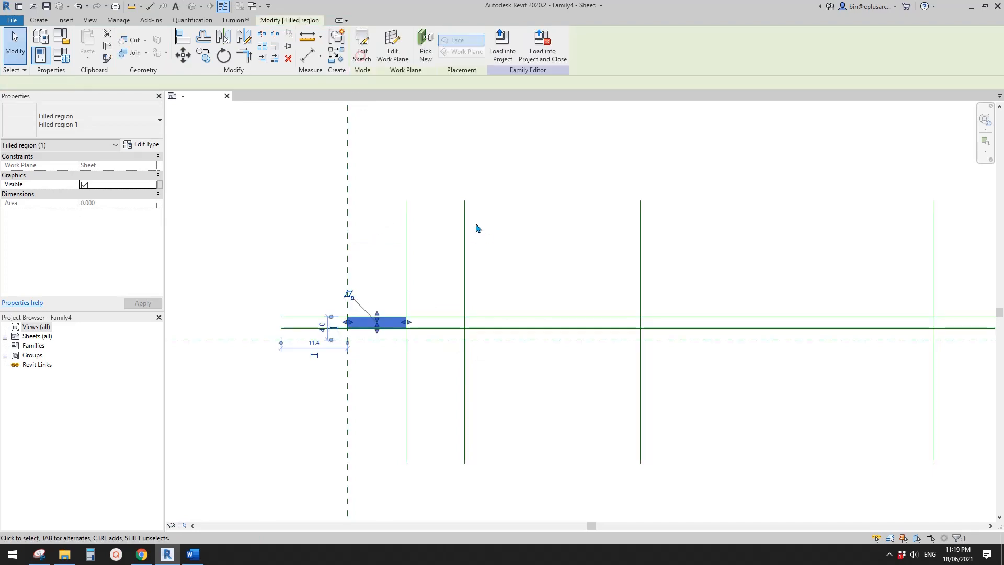
# Step: Copy the filled region diagonally down into the lower row, between the first and second vertical reference lines
pyautogui.moveTo(391, 386); pyautogui.dragTo(385, 355, button='middle')
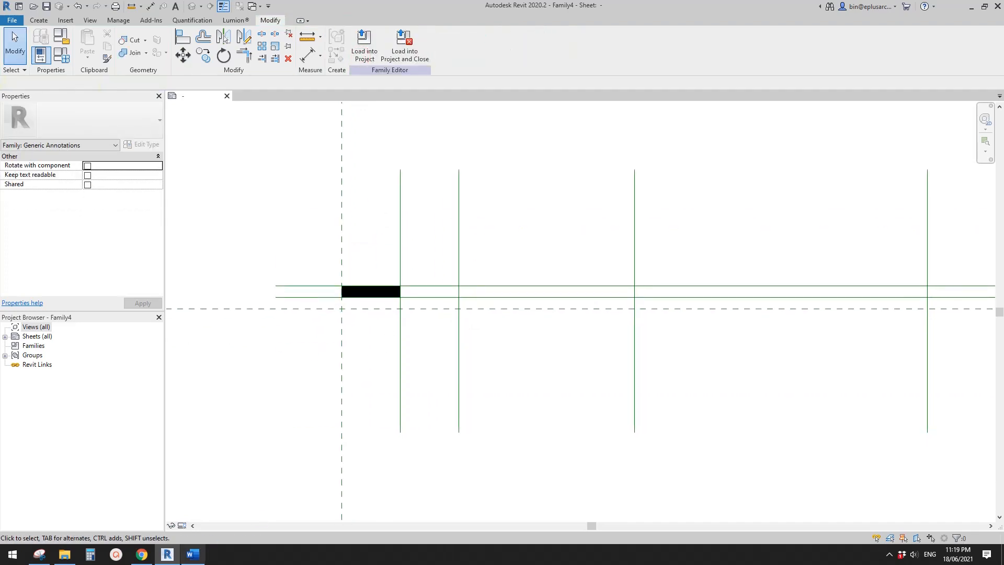
pyautogui.click(141, 556)
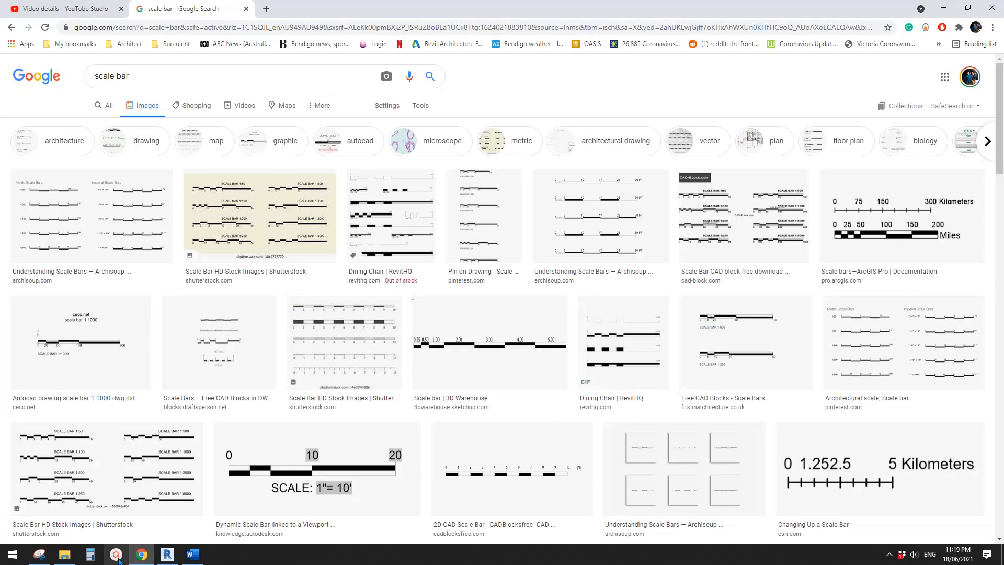
pyautogui.click(167, 554)
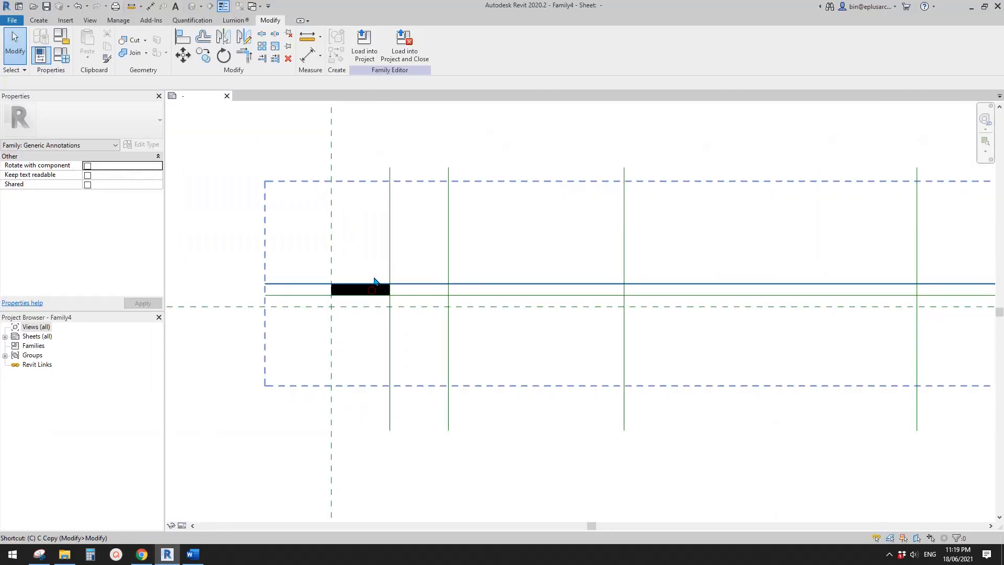
pyautogui.scroll(1, 366, 292)
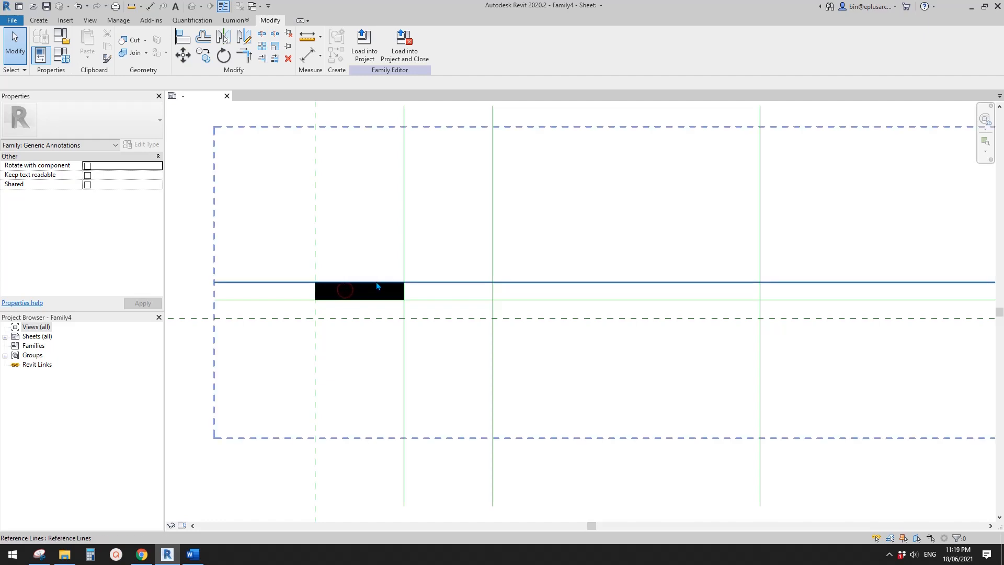
pyautogui.click(401, 285)
pyautogui.press('c')
pyautogui.press('o')
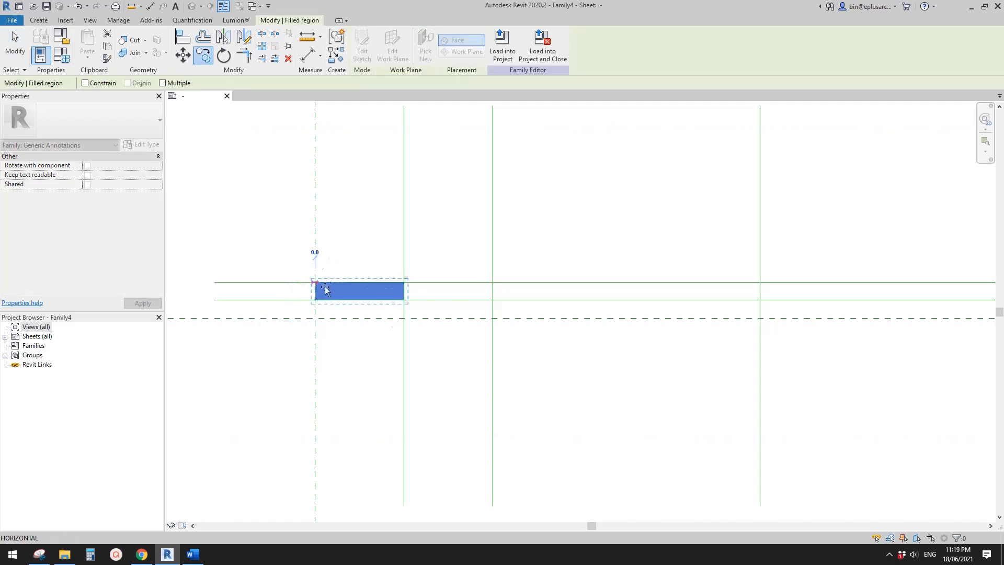
pyautogui.click(315, 283)
pyautogui.click(404, 300)
# Step: Copy the lower filled region up into the upper row from the second vertical line and stretch it to the third vertical line
pyautogui.scroll(-1, 502, 368)
pyautogui.moveTo(491, 342); pyautogui.dragTo(456, 343, button='middle')
pyautogui.press('c')
pyautogui.press('o')
pyautogui.click(395, 332)
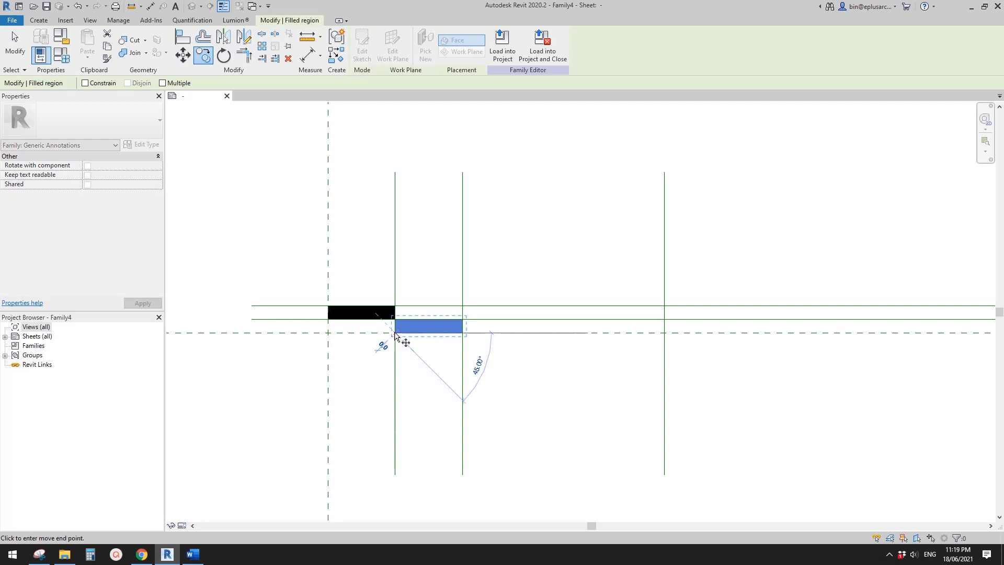
pyautogui.click(462, 319)
pyautogui.press('Escape')
pyautogui.click(531, 314)
pyautogui.moveTo(530, 312); pyautogui.dragTo(664, 312)
# Step: Copy the long upper filled region into the lower row from the third vertical line and stretch it to the last vertical line
pyautogui.press('c')
pyautogui.press('o')
pyautogui.click(462, 313)
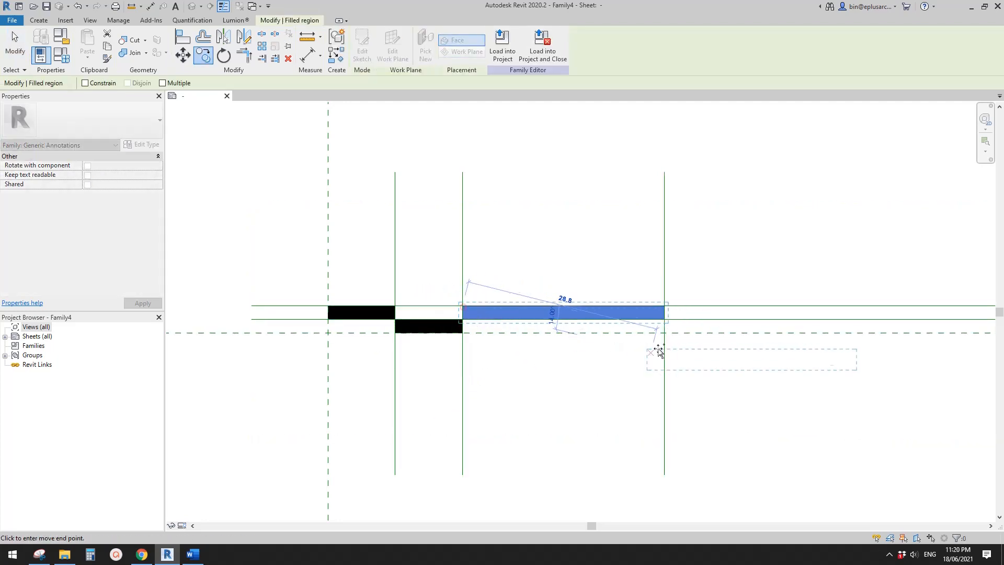
pyautogui.click(664, 326)
pyautogui.scroll(-1, 734, 350)
pyautogui.moveTo(889, 303); pyautogui.dragTo(664, 321, button='middle')
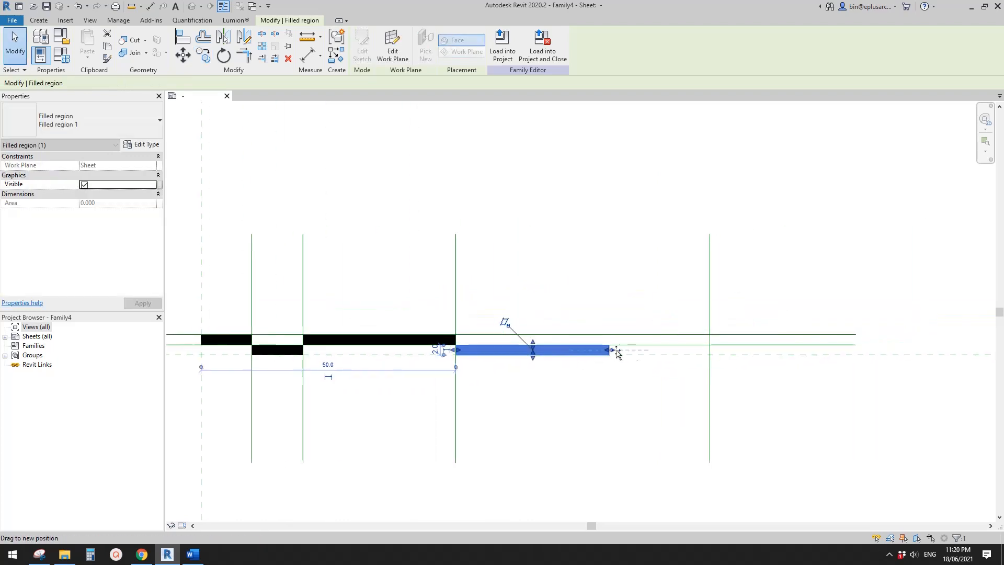
pyautogui.moveTo(608, 350); pyautogui.dragTo(710, 350)
pyautogui.click(570, 431)
# Step: Examine the alternating filled segments along the whole bar and their alignment with the reference lines
pyautogui.moveTo(570, 431); pyautogui.dragTo(655, 402, button='middle')
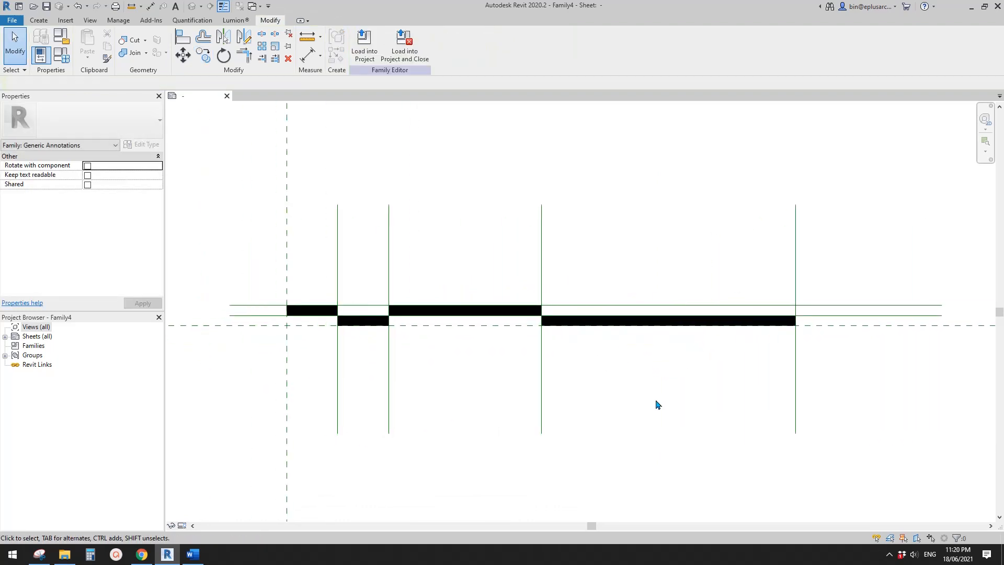
pyautogui.scroll(-1, 659, 399)
pyautogui.scroll(1, 585, 345)
pyautogui.moveTo(545, 346)
pyautogui.mouseDown(button='middle')
pyautogui.moveTo(585, 345)
pyautogui.moveTo(538, 327)
pyautogui.mouseUp(button='middle')
pyautogui.moveTo(730, 338); pyautogui.dragTo(578, 331, button='middle')
pyautogui.scroll(-2, 578, 335)
pyautogui.moveTo(643, 348); pyautogui.dragTo(627, 347, button='middle')
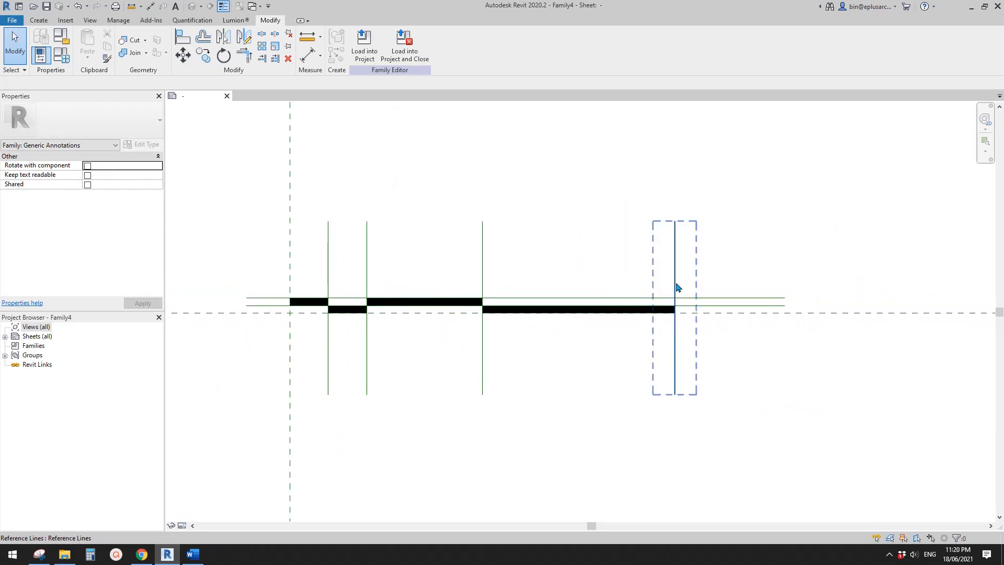
pyautogui.scroll(-1, 703, 288)
pyautogui.moveTo(675, 286)
pyautogui.mouseDown(button='middle')
pyautogui.moveTo(703, 289)
pyautogui.moveTo(662, 292)
pyautogui.mouseUp(button='middle')
pyautogui.scroll(2, 683, 293)
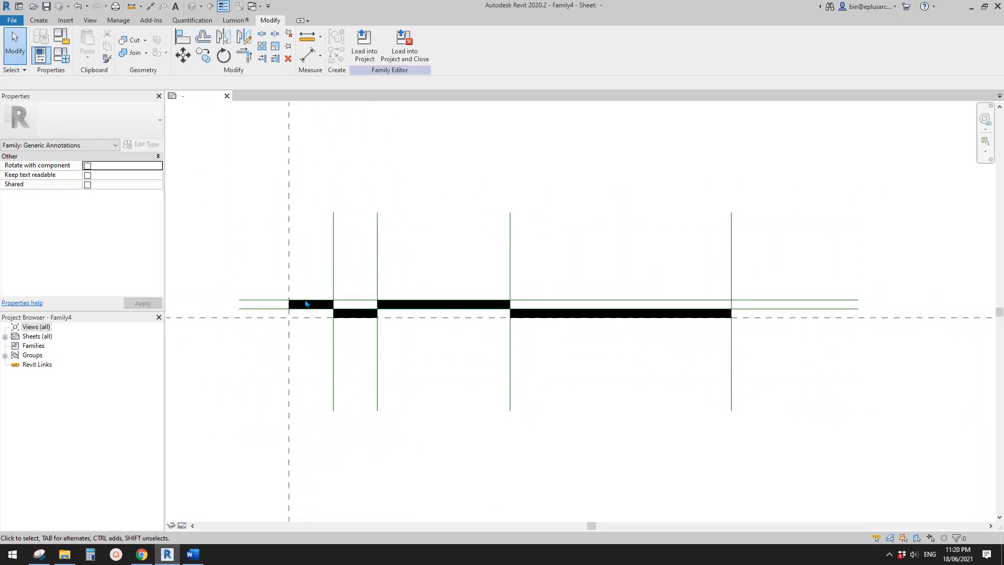
pyautogui.moveTo(728, 298); pyautogui.dragTo(737, 312, button='middle')
pyautogui.scroll(-2, 743, 313)
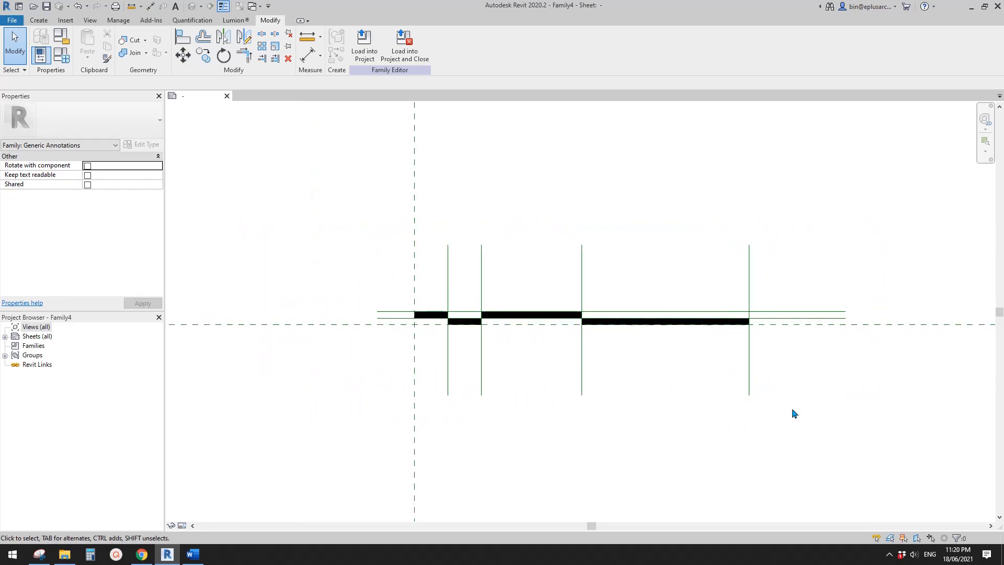
# Step: Delete all the vertical and horizontal reference lines around the filled segments, keeping the reference planes
pyautogui.moveTo(810, 416); pyautogui.dragTo(454, 357)
pyautogui.scroll(1, 515, 374)
pyautogui.press('Delete')
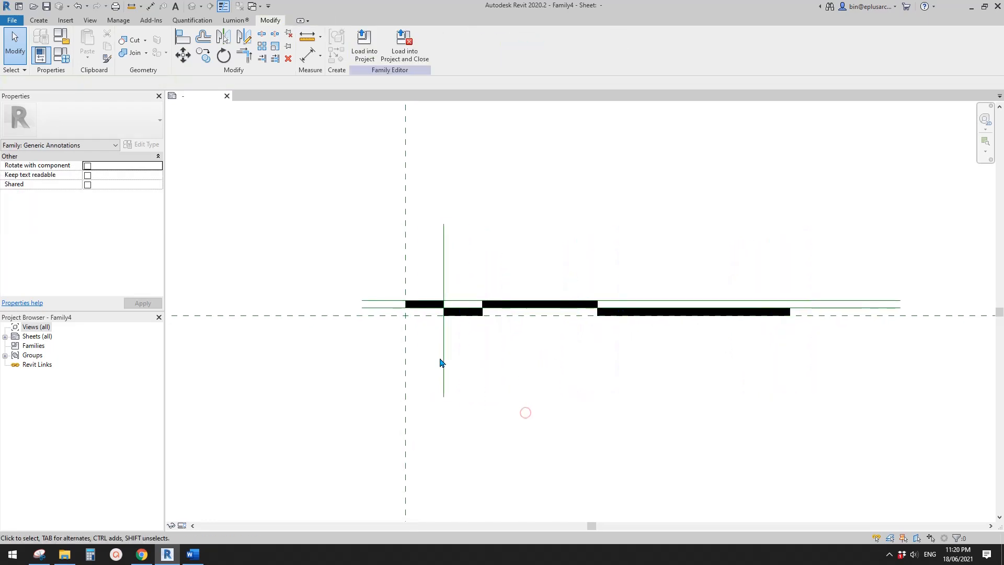
pyautogui.click(443, 386)
pyautogui.press('Delete')
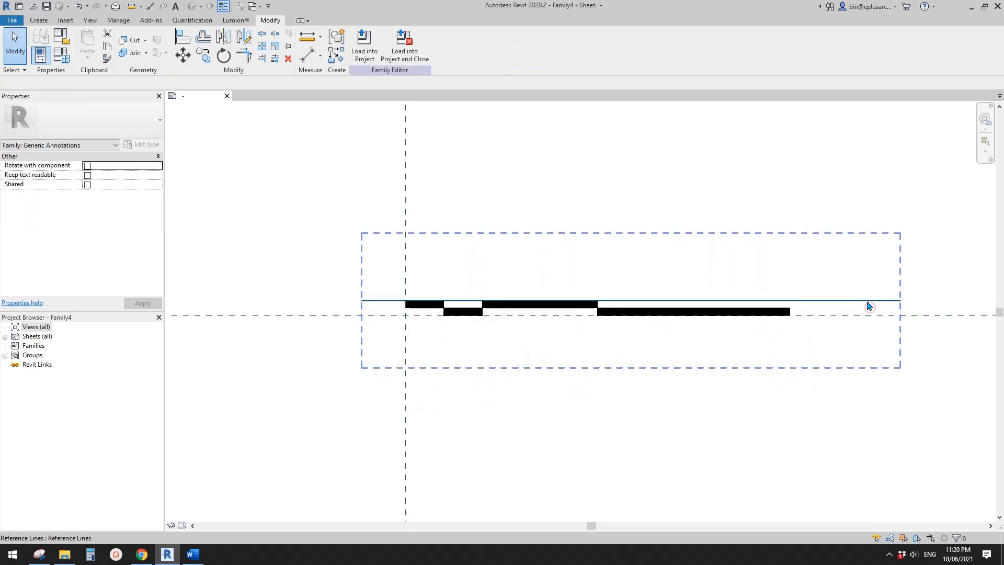
pyautogui.click(866, 301)
pyautogui.press('Delete')
# Step: Switch to Chrome to compare the bar with the scale bar image results, and return to Revit
pyautogui.moveTo(541, 331); pyautogui.dragTo(503, 292, button='middle')
pyautogui.scroll(3, 435, 266)
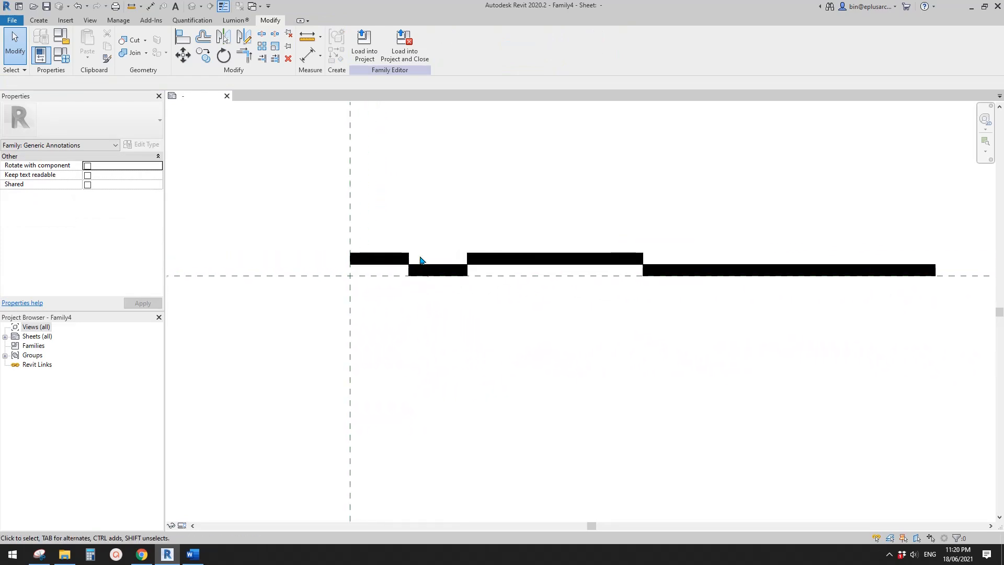
pyautogui.press('d')
pyautogui.scroll(1, 352, 268)
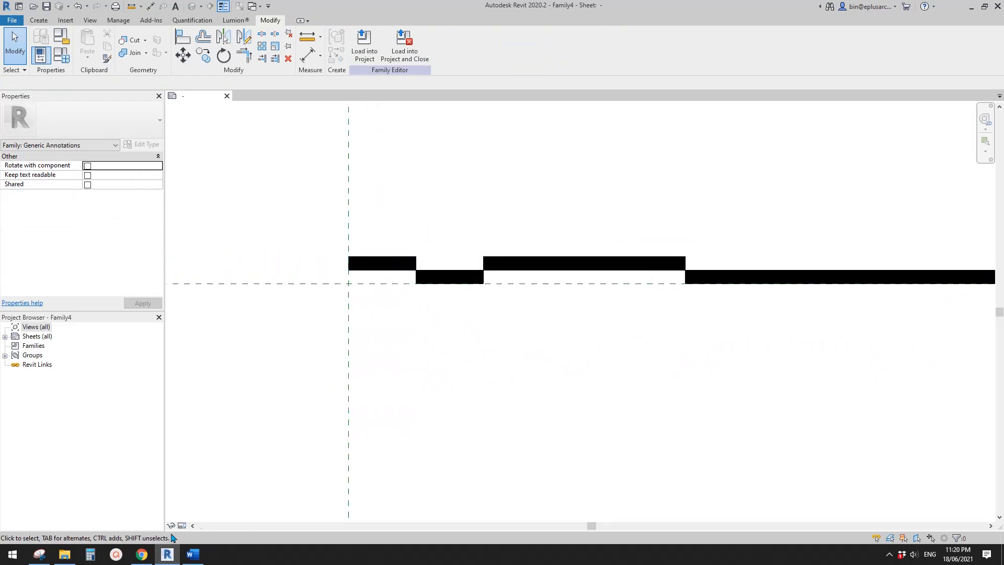
pyautogui.click(142, 554)
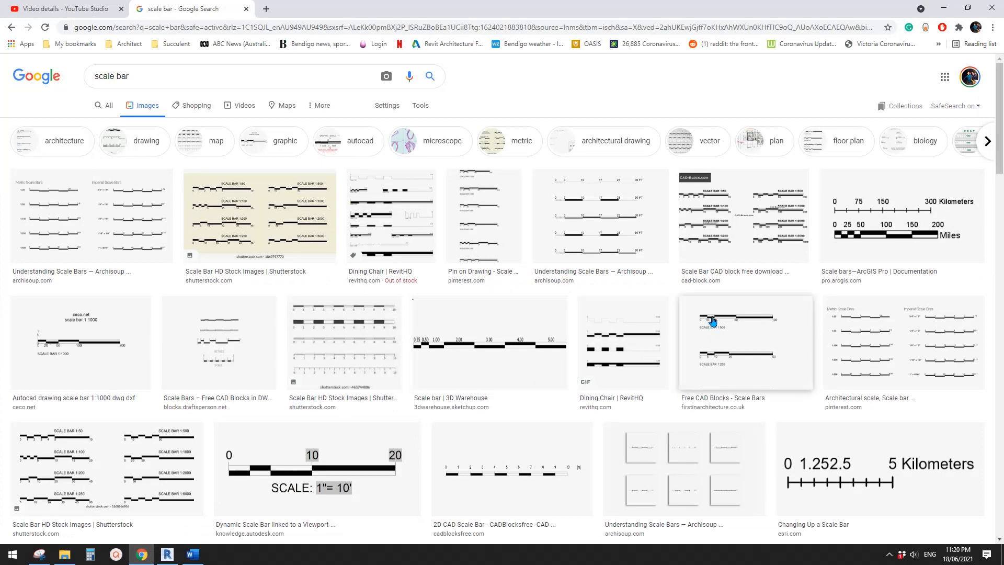
pyautogui.click(168, 554)
pyautogui.moveTo(452, 322); pyautogui.dragTo(578, 322, button='middle')
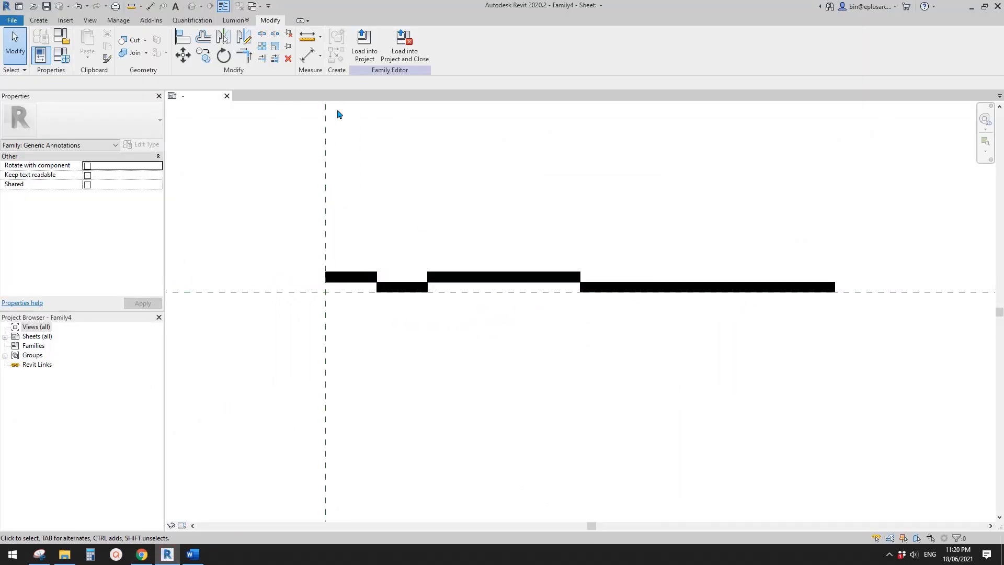
# Step: Draw chained lines from the reference plane intersection, outlining the empty lower half of the first segment and upper half of the second
pyautogui.click(44, 23)
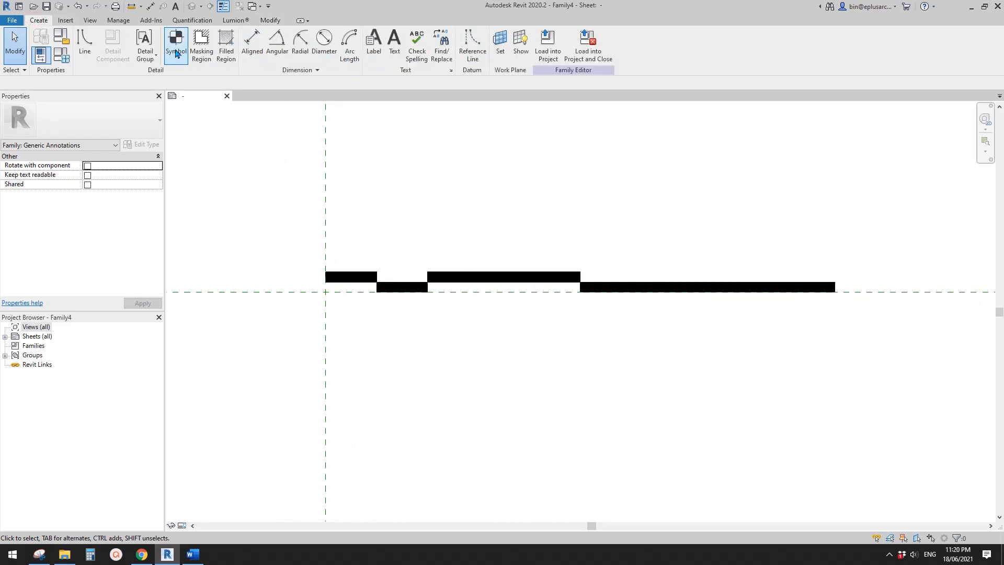
pyautogui.click(82, 53)
pyautogui.click(326, 291)
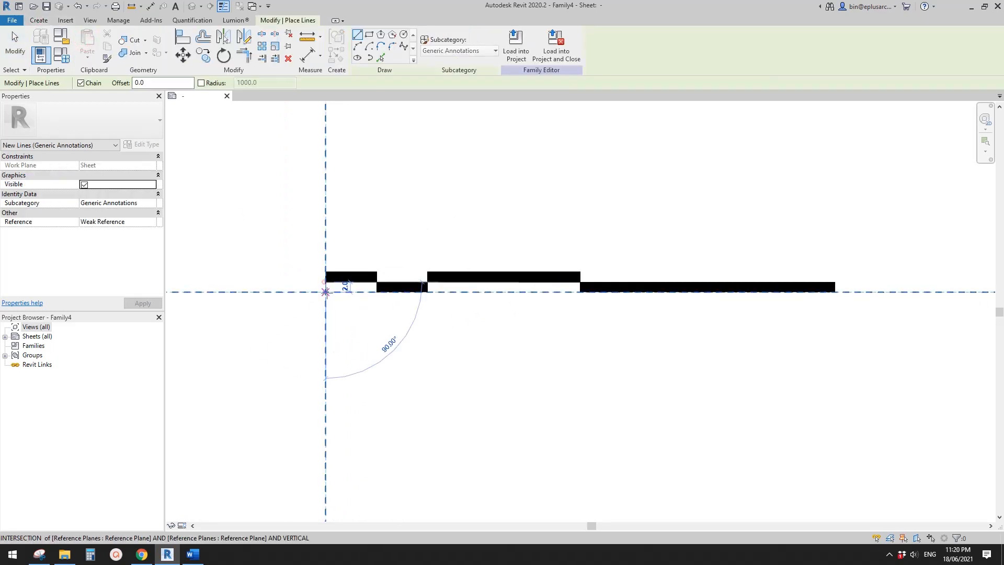
pyautogui.click(377, 291)
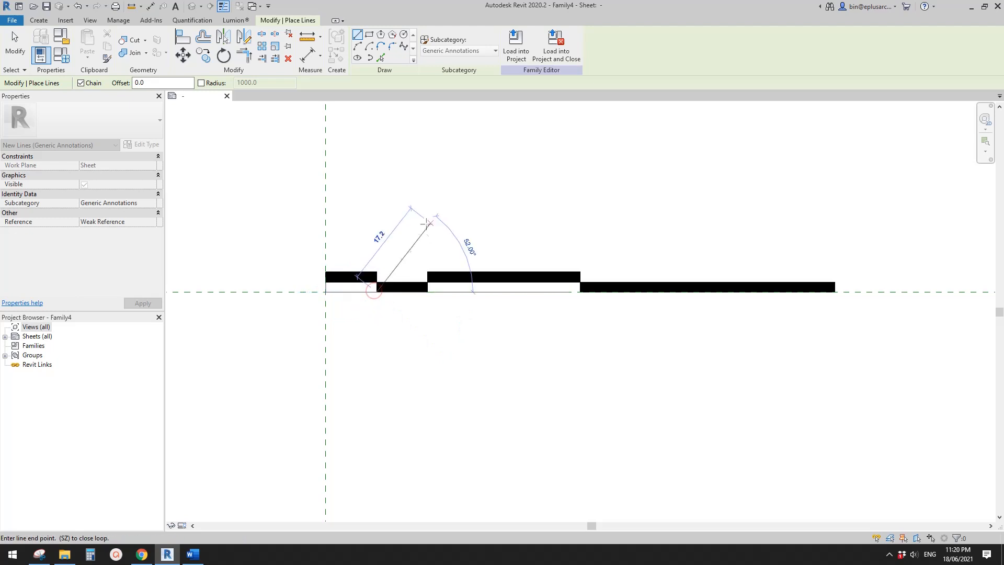
pyautogui.click(376, 272)
pyautogui.click(428, 271)
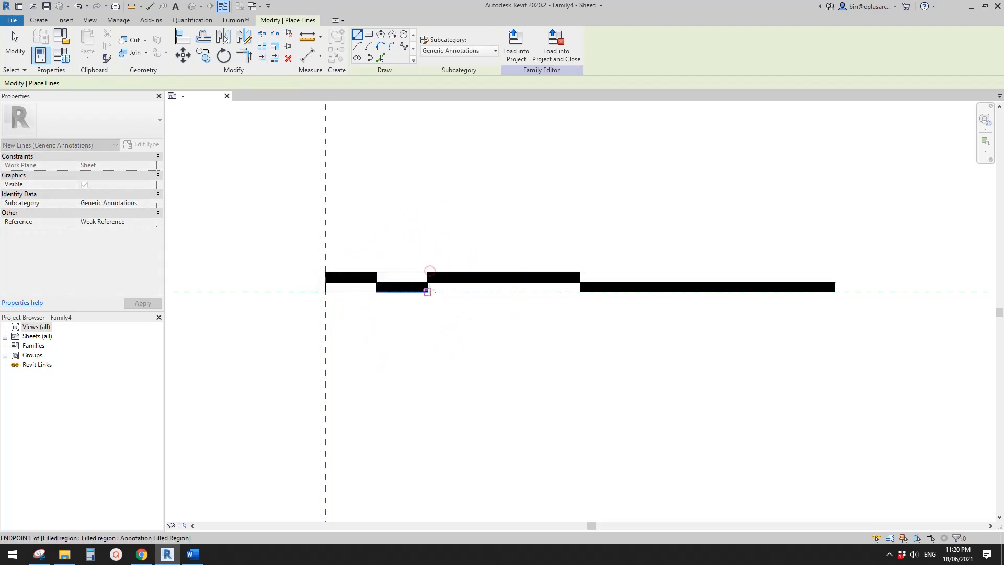
# Step: Continue the line chain around the empty lower half of the third segment and upper half of the fourth, closing the bar's far end
pyautogui.click(428, 292)
pyautogui.click(580, 291)
pyautogui.click(579, 272)
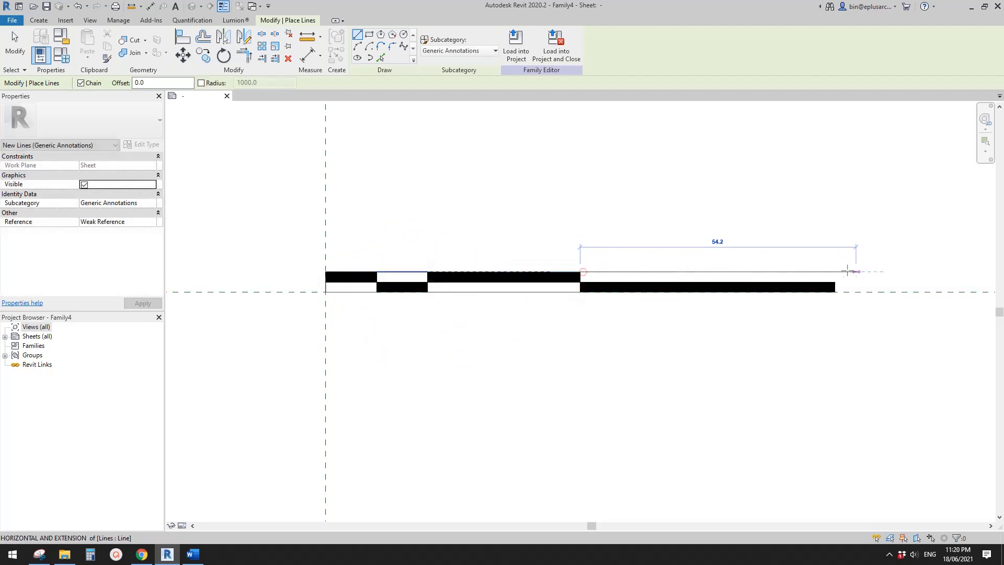
pyautogui.click(835, 271)
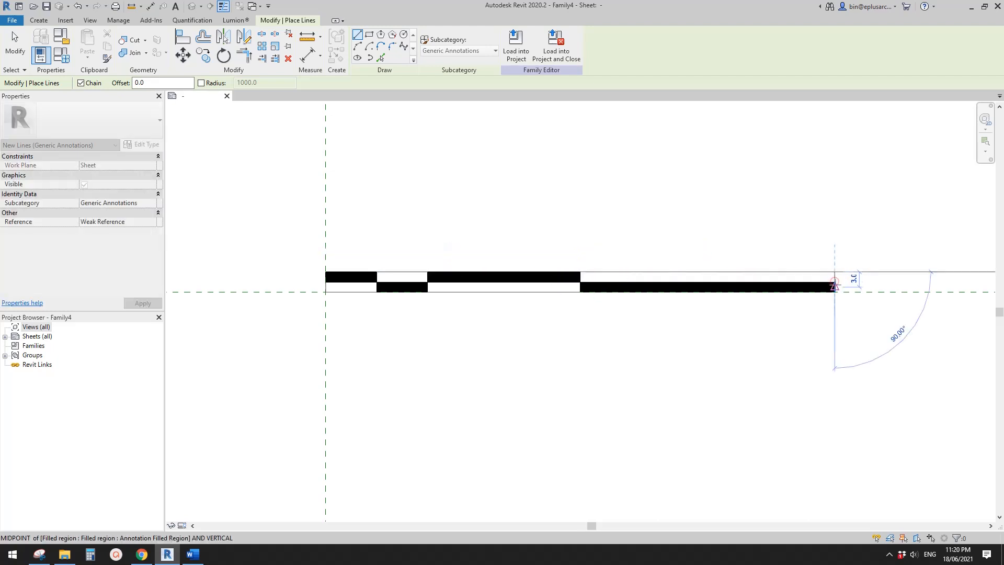
pyautogui.press('Escape')
pyautogui.scroll(-2, 712, 318)
pyautogui.press('Escape')
pyautogui.moveTo(661, 356); pyautogui.dragTo(650, 358, button='middle')
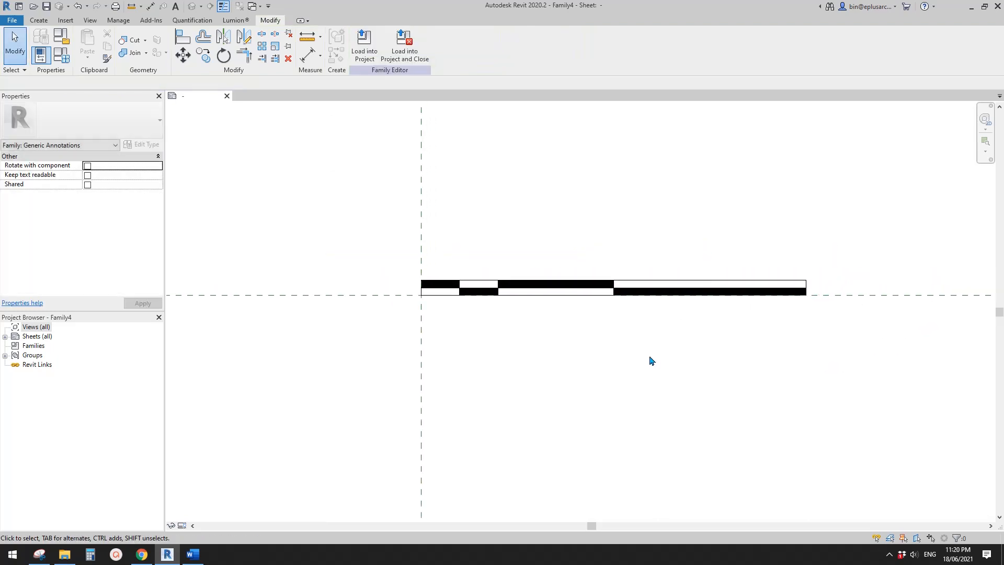
# Step: Review the outlined bar, and check the number labels on the sample scale bars in Chrome before returning to Revit
pyautogui.moveTo(525, 352); pyautogui.dragTo(513, 351, button='middle')
pyautogui.scroll(2, 536, 319)
pyautogui.moveTo(512, 305); pyautogui.dragTo(507, 328, button='middle')
pyautogui.moveTo(411, 298); pyautogui.dragTo(415, 315, button='middle')
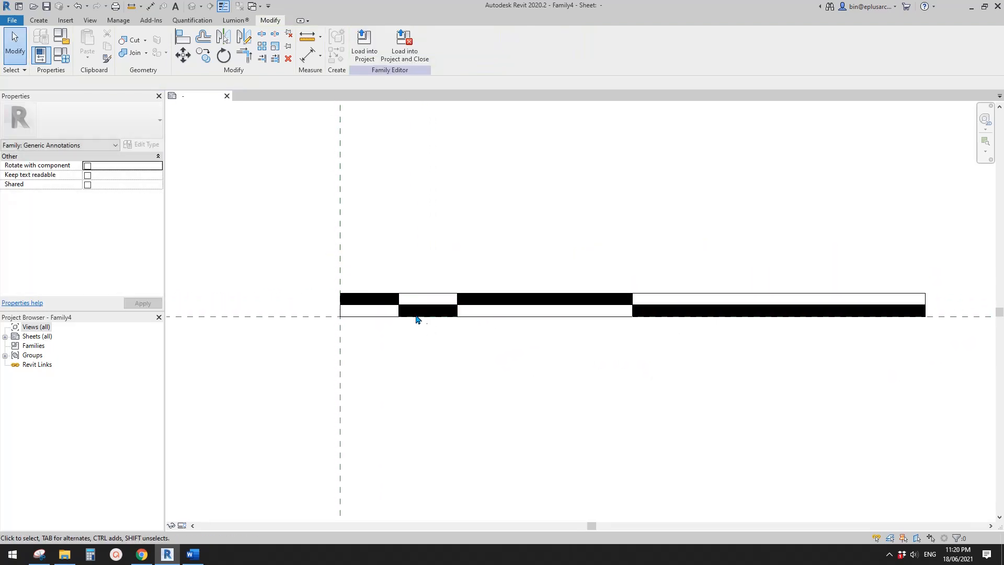
pyautogui.moveTo(375, 407); pyautogui.dragTo(325, 431, button='middle')
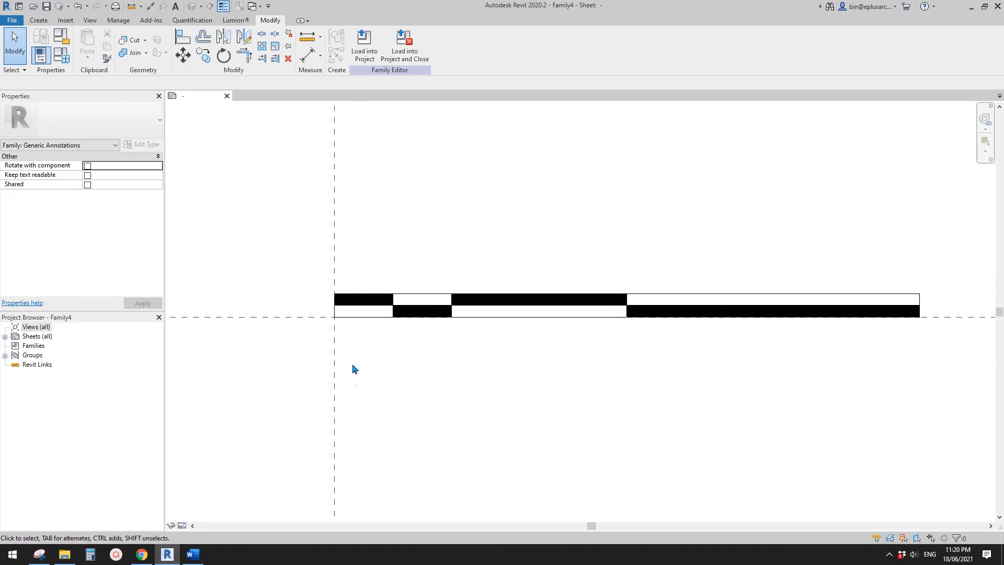
pyautogui.click(140, 554)
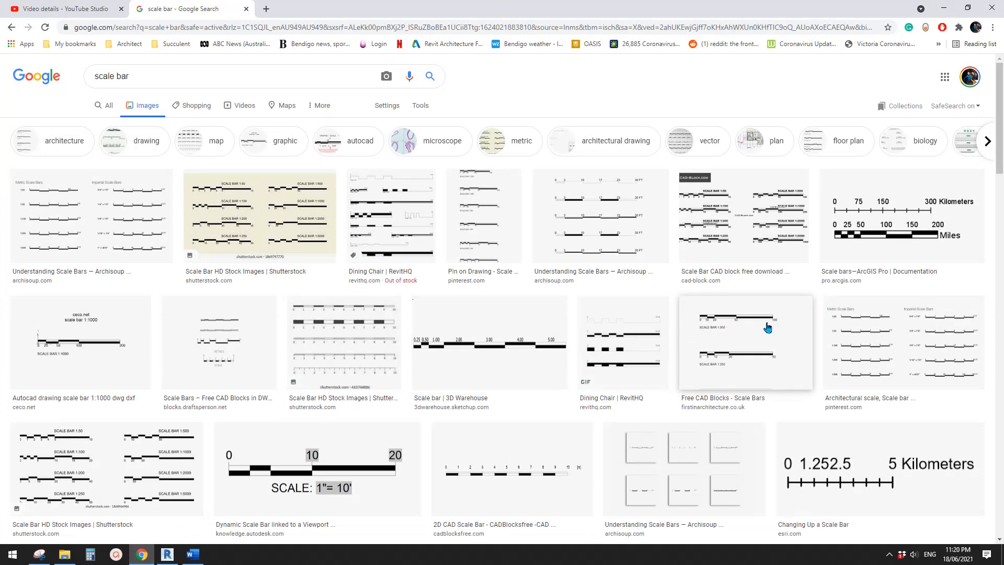
pyautogui.hotkey('alt', 'Tab')
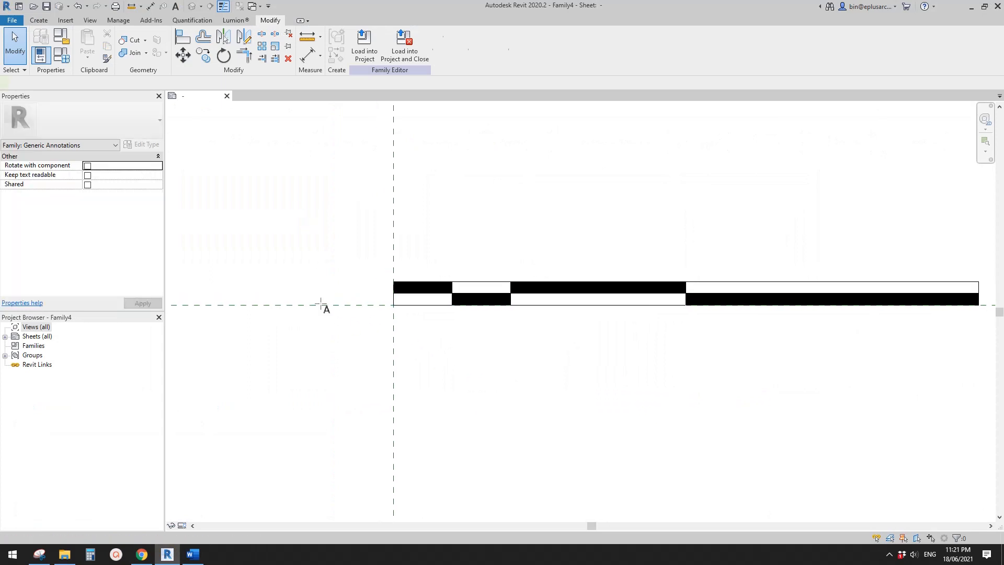
# Step: Place a text note reading 1 in the 3mm text type below the bar's start at the vertical reference plane
pyautogui.press('t')
pyautogui.press('x')
pyautogui.click(106, 120)
pyautogui.click(102, 118)
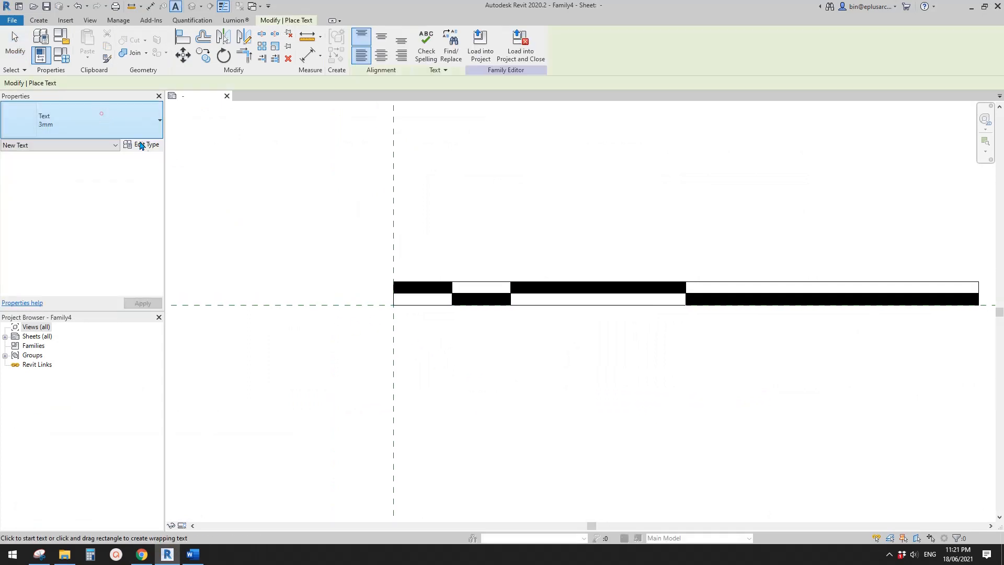
pyautogui.click(100, 114)
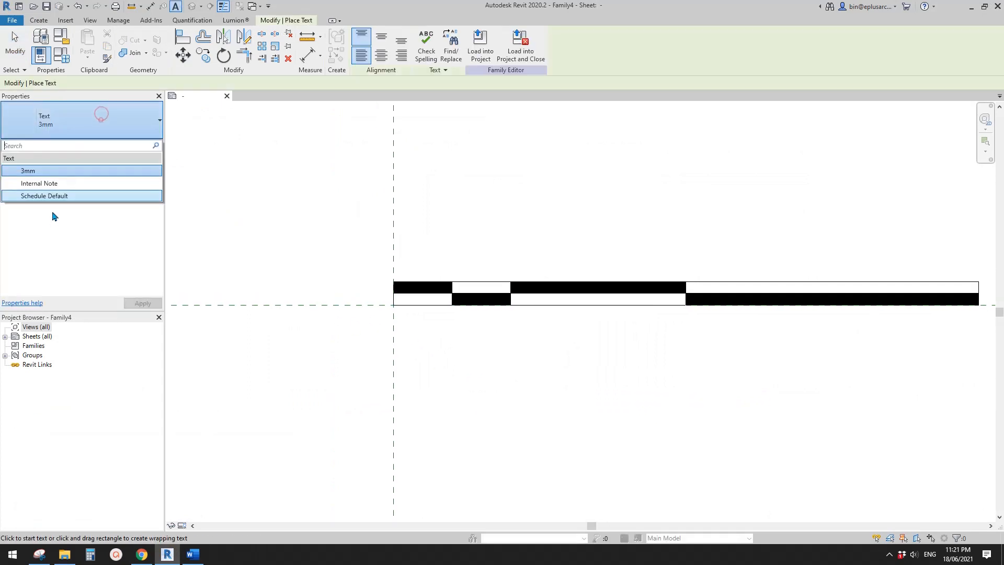
pyautogui.click(32, 170)
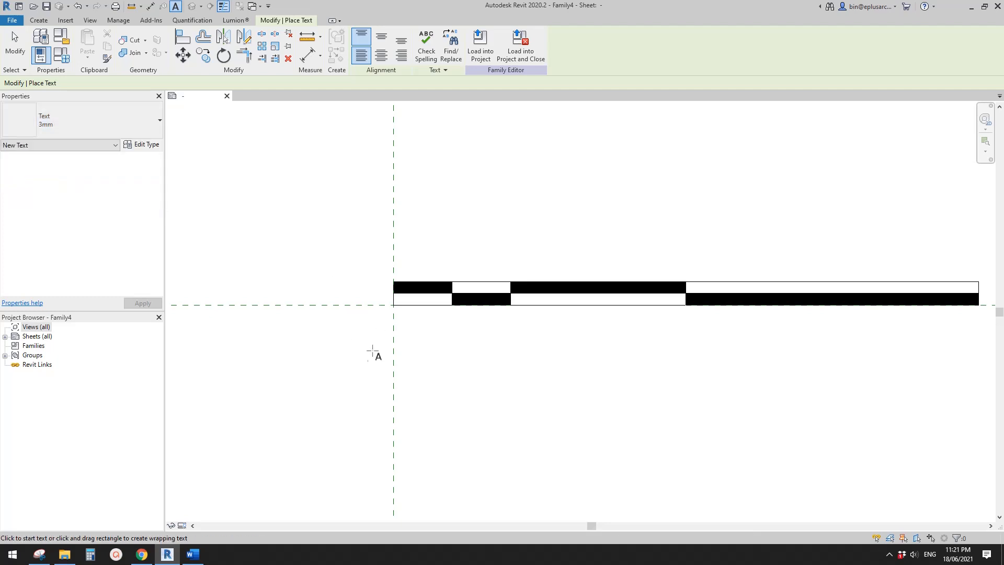
pyautogui.click(385, 328)
pyautogui.write('1')
pyautogui.click(476, 373)
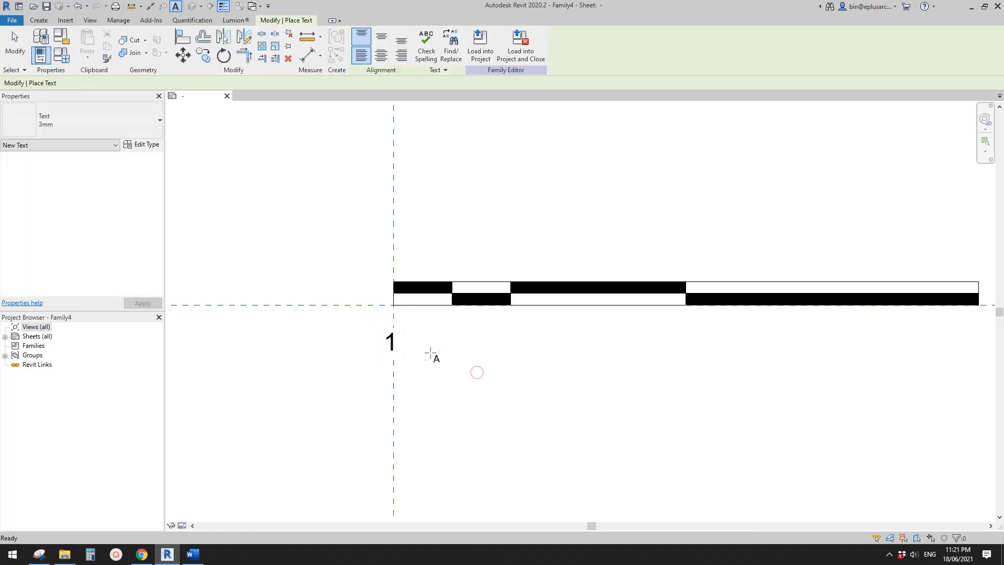
pyautogui.press('Escape')
# Step: Duplicate the text type of the label below the bar's start as a new type named 2mm
pyautogui.click(391, 341)
pyautogui.click(143, 138)
pyautogui.click(144, 138)
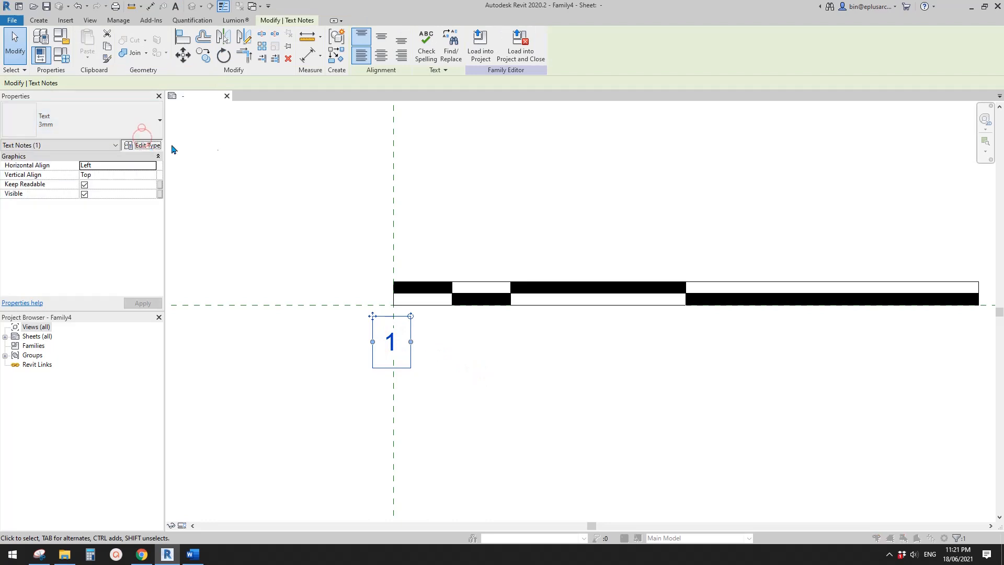
pyautogui.click(147, 144)
pyautogui.click(334, 129)
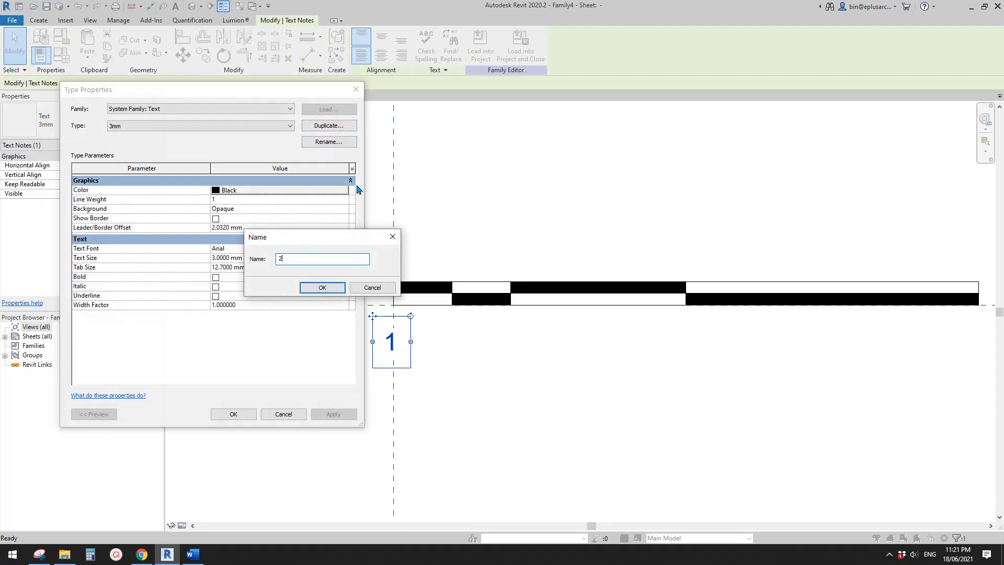
pyautogui.write('2mm')
pyautogui.click(322, 288)
# Step: Set the 2mm type's text size to 2 mm, reduce its width factor, and apply the type to the label
pyautogui.click(261, 258)
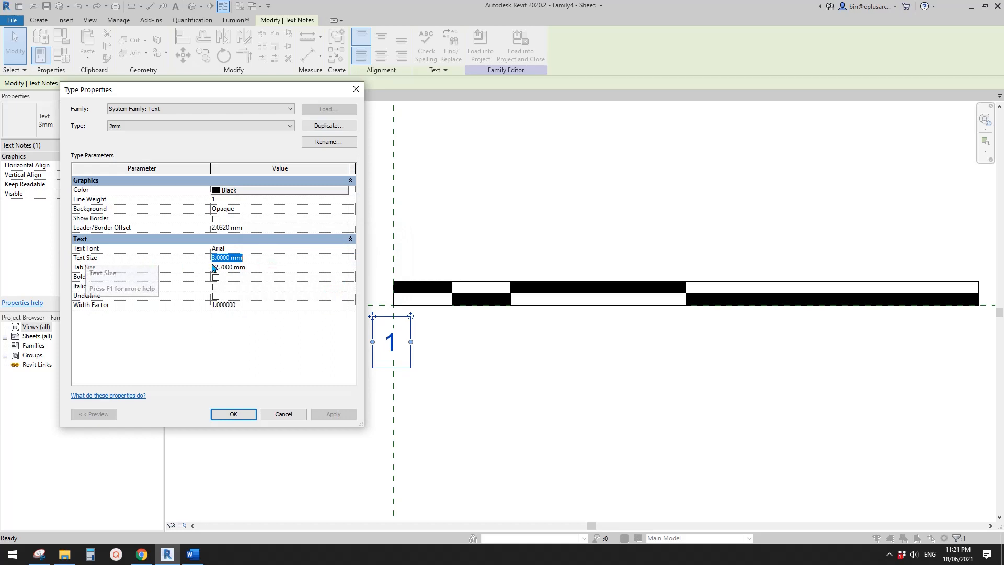
pyautogui.write('2')
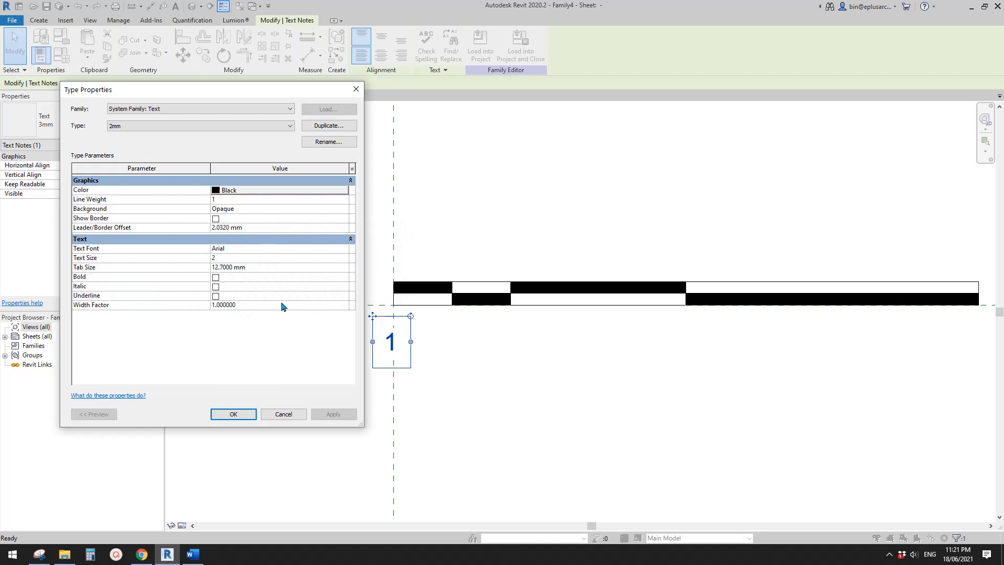
pyautogui.click(260, 304)
pyautogui.write('0.')
pyautogui.click(234, 414)
# Step: Move the label up closer beneath the bar's start and change its text to 0
pyautogui.scroll(2, 402, 365)
pyautogui.moveTo(364, 297); pyautogui.dragTo(366, 258)
pyautogui.doubleClick(435, 307)
pyautogui.write('0')
pyautogui.click(515, 357)
pyautogui.click(464, 423)
# Step: Copy the 0 label with multiple copies from the bar's start to the other three segment boundaries and the far end
pyautogui.doubleClick(387, 292)
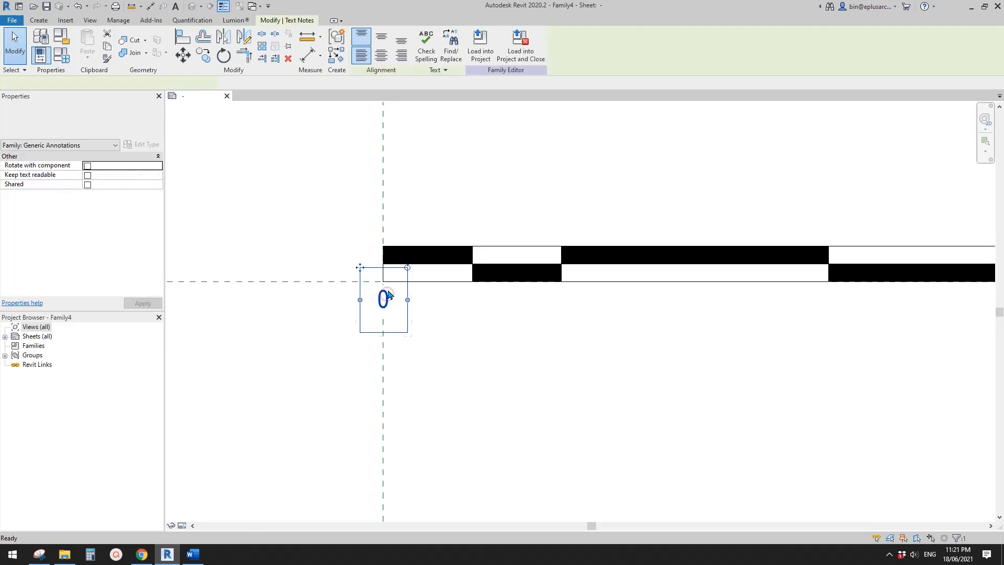
pyautogui.press('c')
pyautogui.press('o')
pyautogui.click(384, 281)
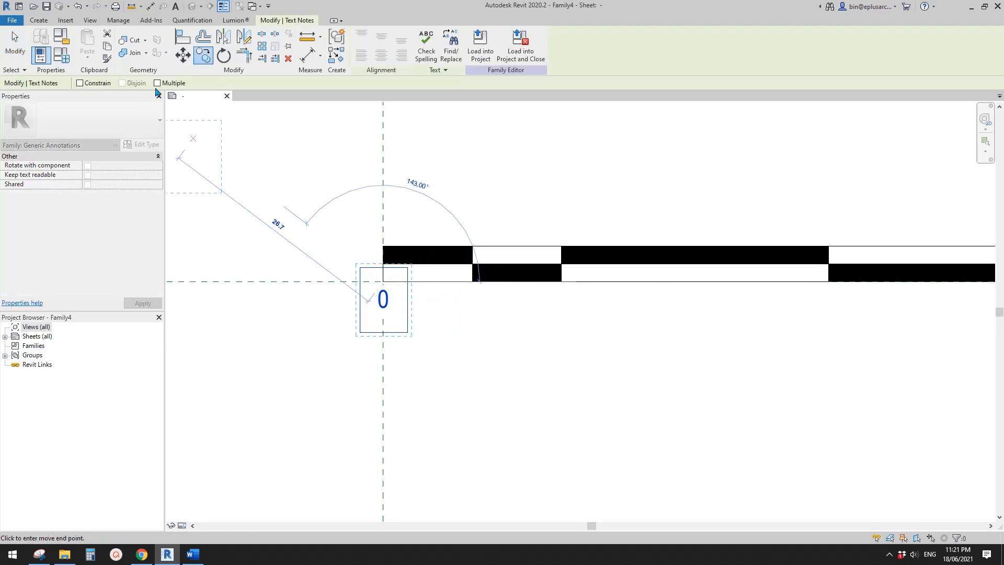
pyautogui.click(156, 83)
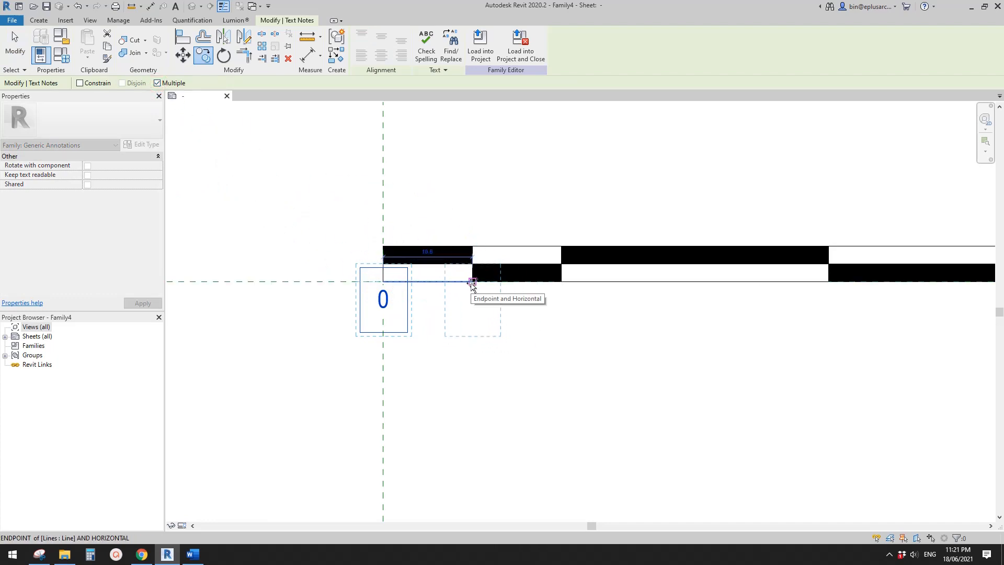
pyautogui.click(473, 283)
pyautogui.click(561, 282)
pyautogui.moveTo(834, 302); pyautogui.dragTo(517, 333, button='middle')
pyautogui.click(685, 281)
pyautogui.scroll(-1, 670, 312)
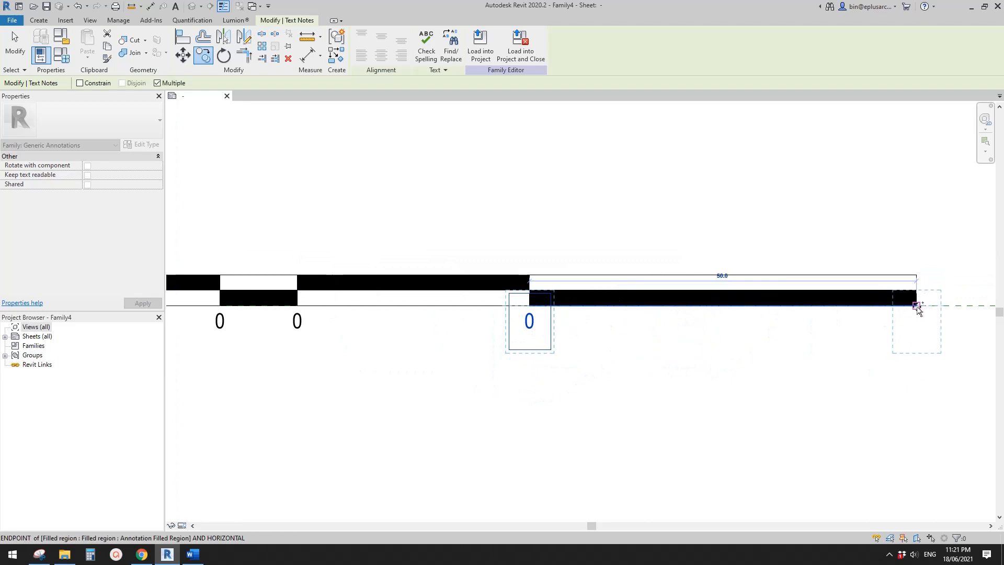
pyautogui.click(916, 306)
pyautogui.press('Escape')
# Step: Check the bar's overall length with an aligned dimension between its far end and the vertical reference plane, and delete the dimension
pyautogui.scroll(-3, 522, 347)
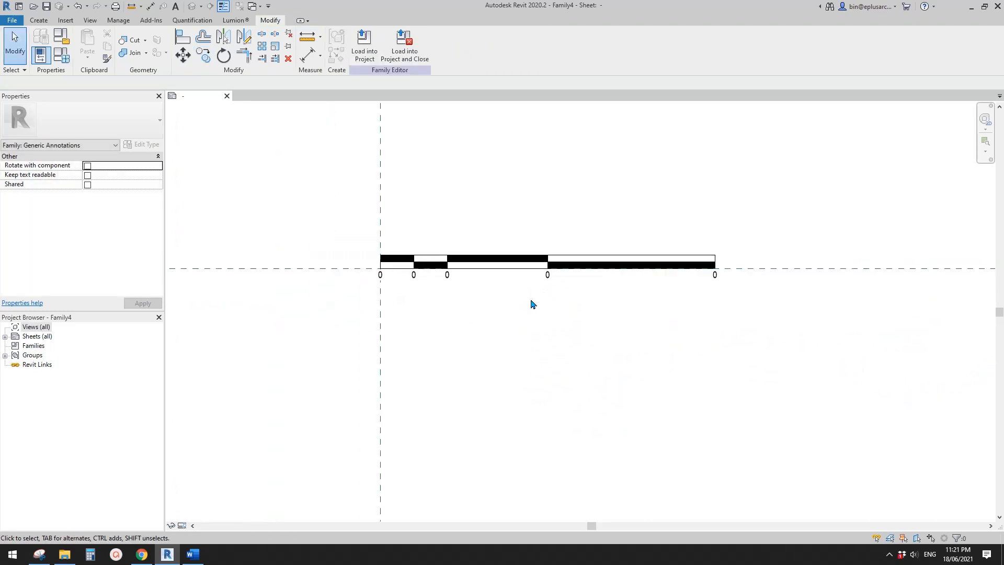
pyautogui.scroll(-1, 542, 321)
pyautogui.moveTo(531, 300); pyautogui.dragTo(566, 332, button='middle')
pyautogui.scroll(2, 544, 310)
pyautogui.moveTo(568, 298); pyautogui.dragTo(571, 330, button='middle')
pyautogui.press('d')
pyautogui.press('i')
pyautogui.scroll(1, 769, 336)
pyautogui.click(770, 333)
pyautogui.scroll(-1, 465, 287)
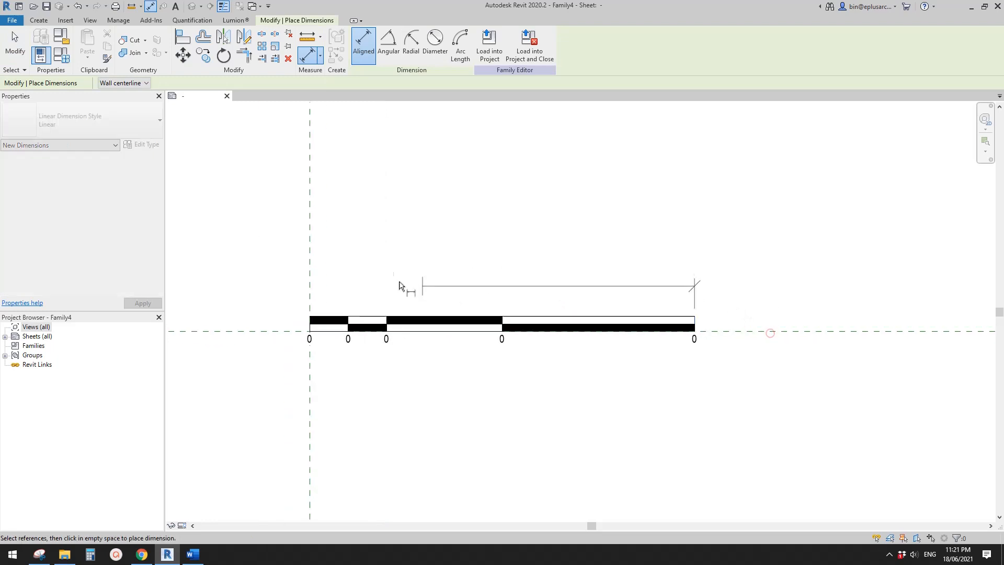
pyautogui.click(313, 274)
pyautogui.click(432, 231)
pyautogui.moveTo(502, 255); pyautogui.dragTo(586, 295, button='middle')
pyautogui.press('Escape')
pyautogui.click(549, 245)
pyautogui.press('Delete')
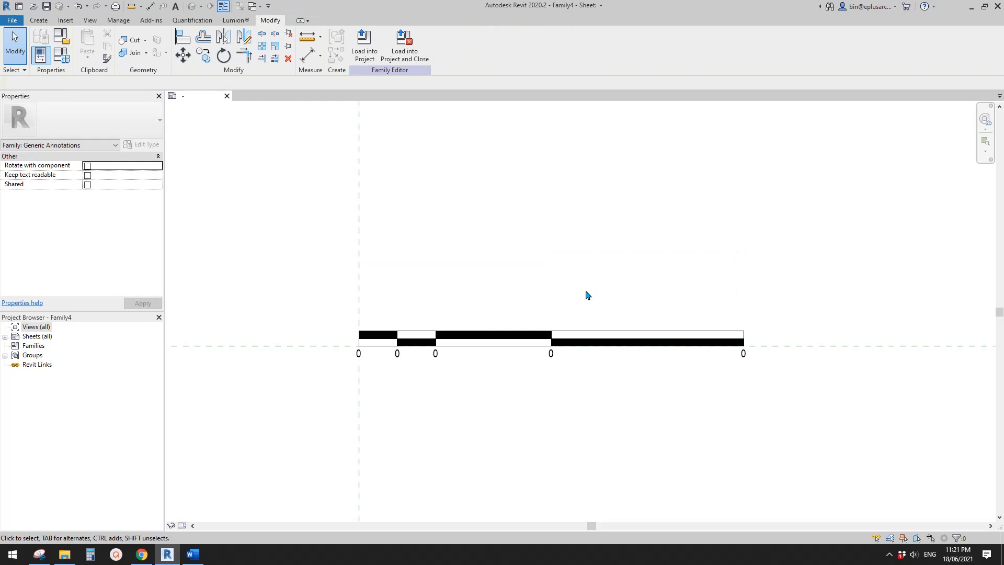
# Step: Examine the segments and the number labels along the whole bar
pyautogui.moveTo(514, 333); pyautogui.dragTo(493, 358, button='middle')
pyautogui.scroll(2, 492, 370)
pyautogui.moveTo(351, 364); pyautogui.dragTo(379, 363, button='middle')
pyautogui.scroll(1, 381, 349)
pyautogui.scroll(1, 378, 362)
pyautogui.scroll(1, 447, 355)
pyautogui.moveTo(447, 355); pyautogui.dragTo(418, 355, button='middle')
pyautogui.scroll(-3, 411, 354)
pyautogui.scroll(-1, 476, 359)
pyautogui.moveTo(484, 363); pyautogui.dragTo(472, 363, button='middle')
pyautogui.scroll(-1, 473, 363)
pyautogui.scroll(-1, 503, 367)
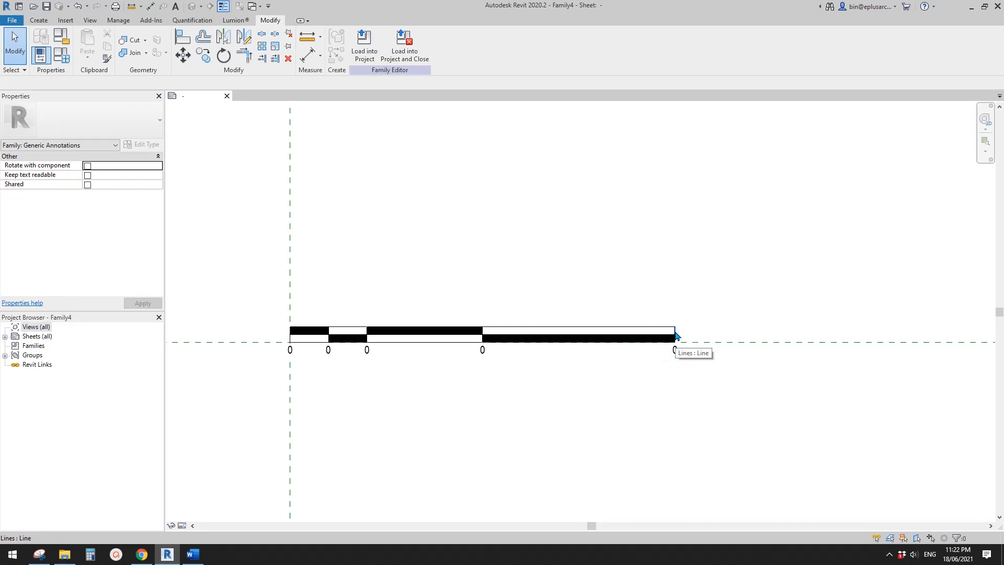
# Step: Try changing the label at the bar's far end to 10m, and undo the text change
pyautogui.scroll(3, 664, 363)
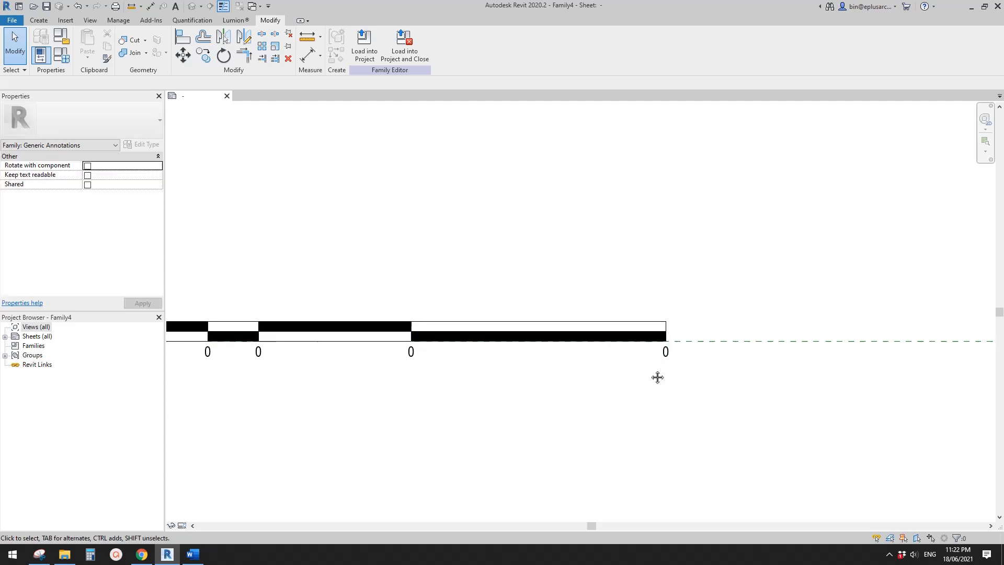
pyautogui.click(676, 355)
pyautogui.click(676, 355)
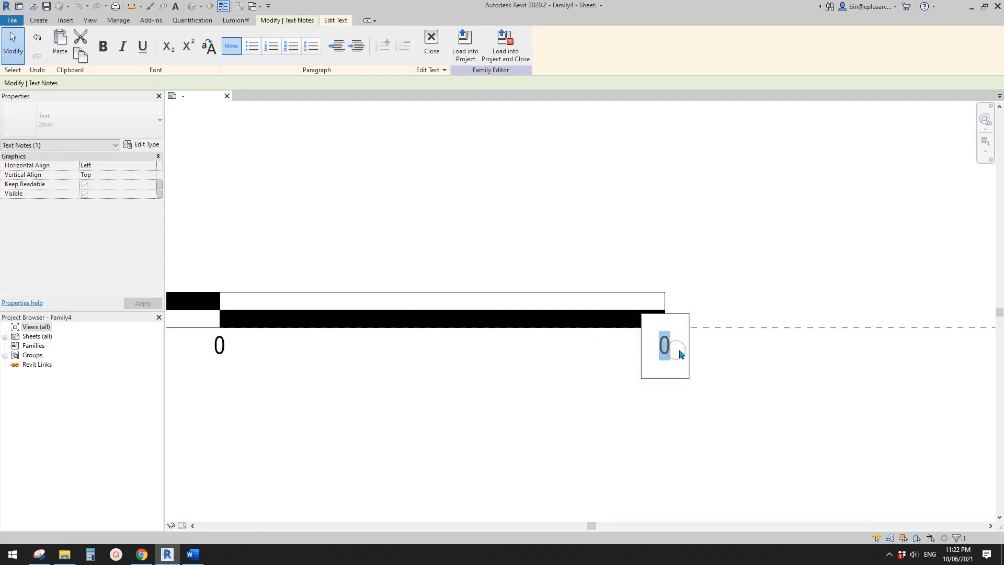
pyautogui.write('10m')
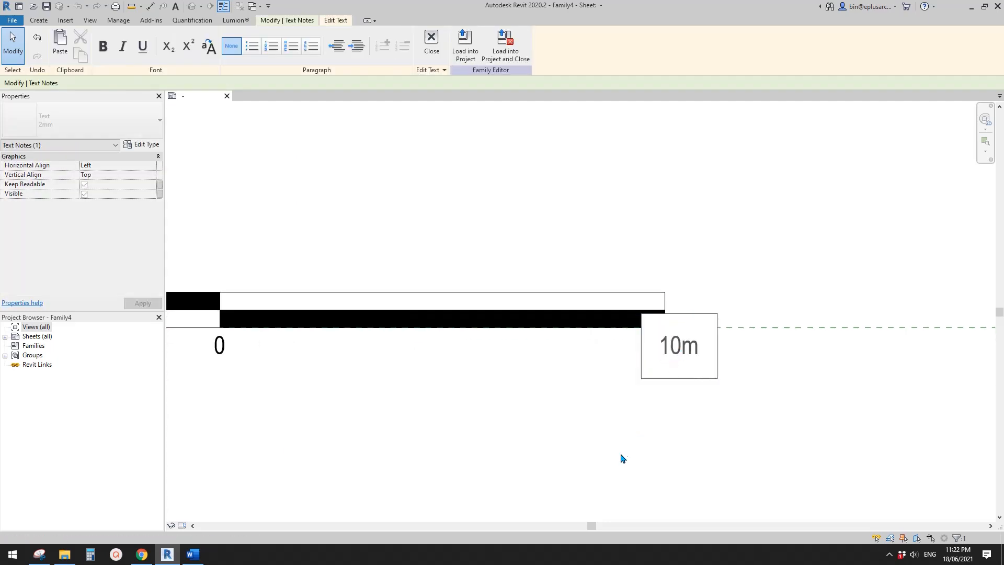
pyautogui.click(621, 458)
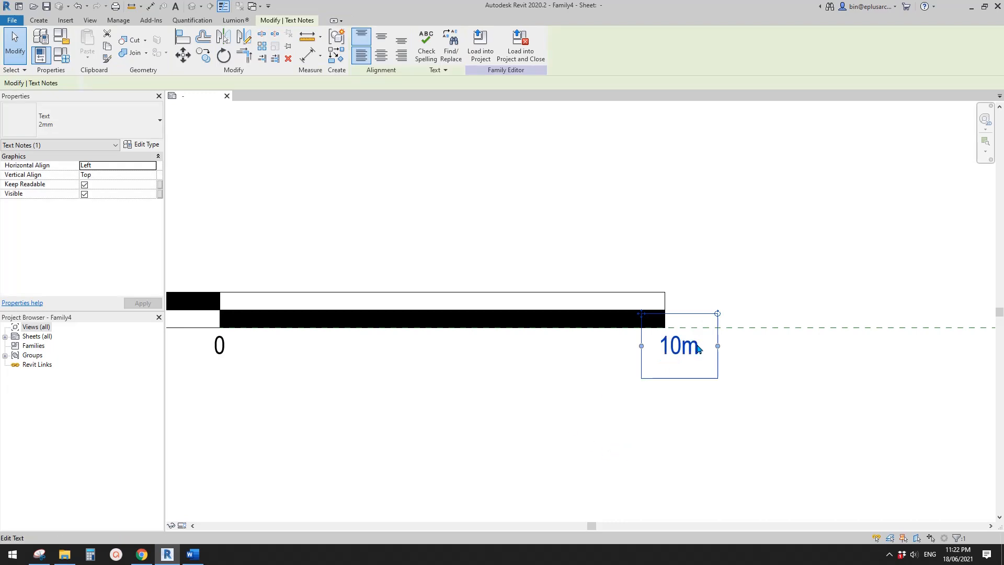
pyautogui.hotkey('ctrl', 'z')
# Step: Set the horizontal alignment of all five number labels to Center, one label at a time
pyautogui.click(673, 349)
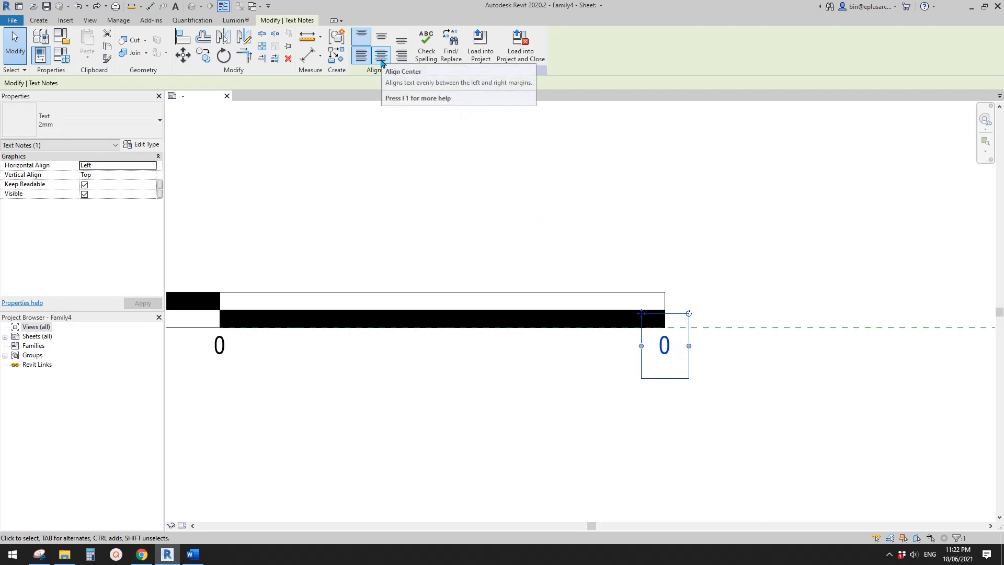
pyautogui.click(380, 56)
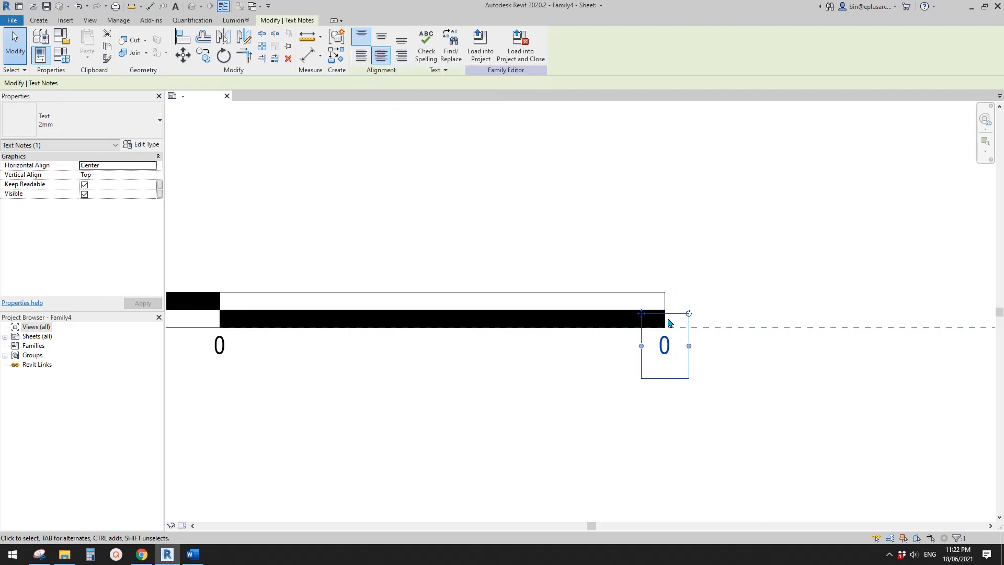
pyautogui.scroll(-2, 795, 343)
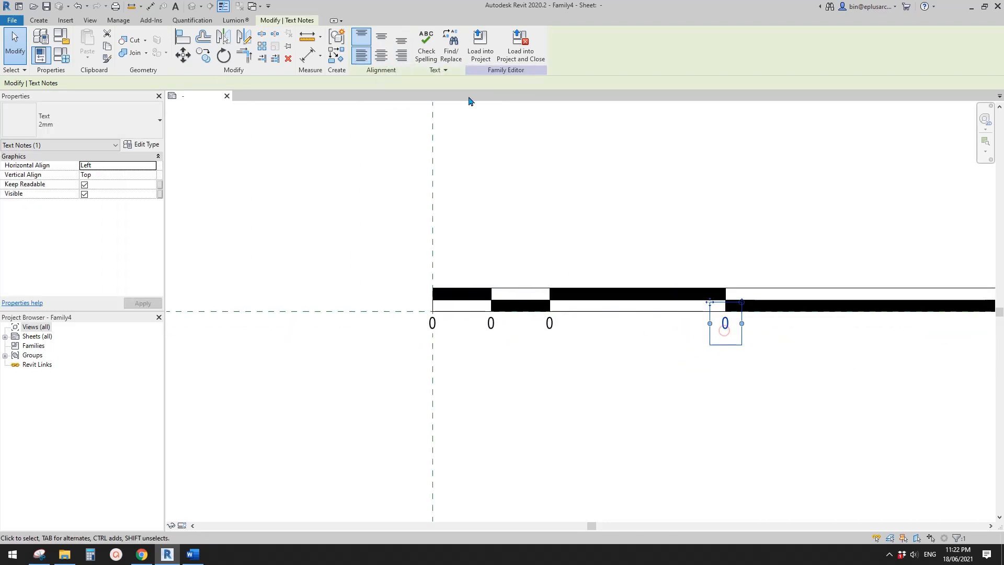
pyautogui.click(550, 330)
pyautogui.click(382, 56)
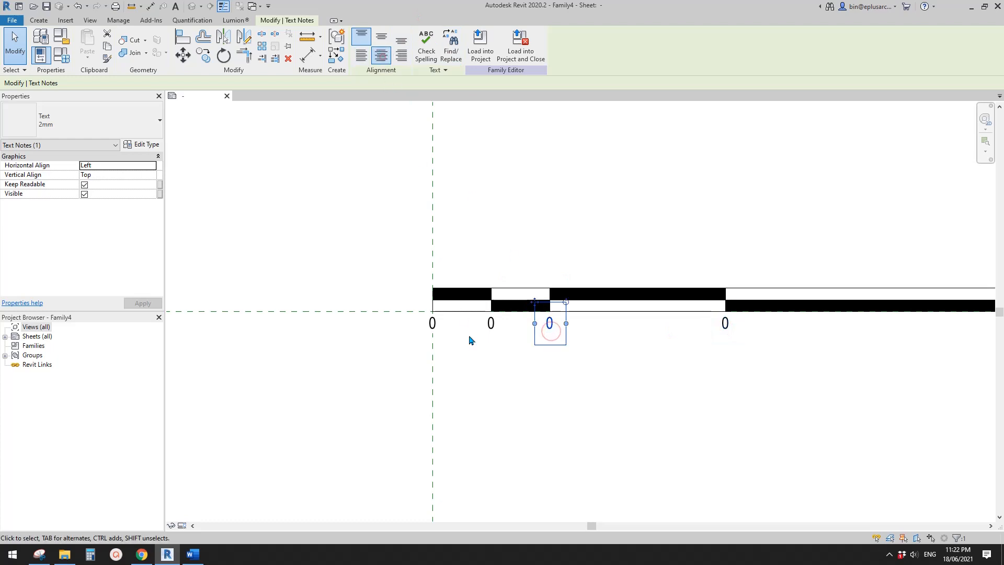
pyautogui.click(490, 330)
pyautogui.click(385, 55)
pyautogui.click(437, 332)
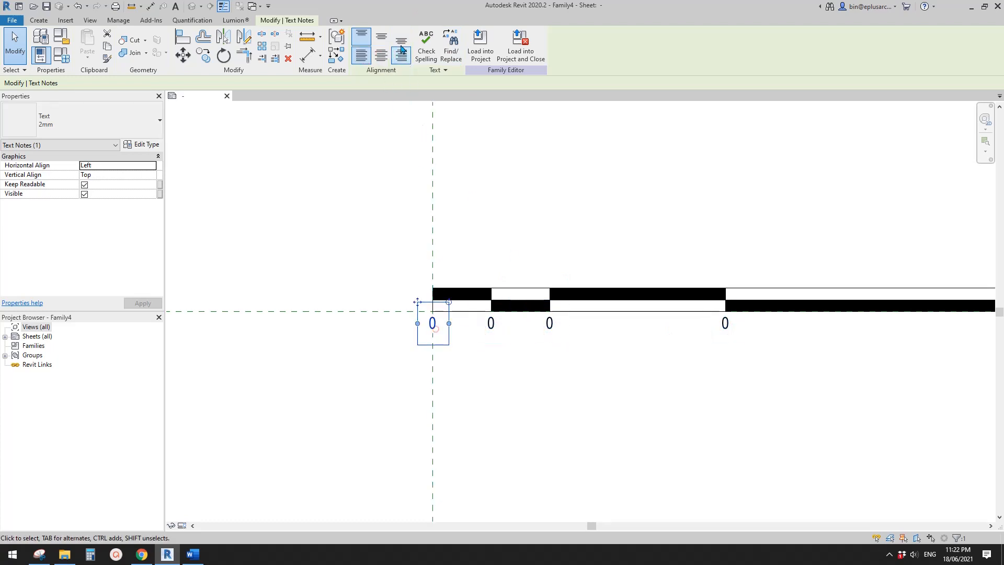
pyautogui.click(382, 55)
# Step: Change the centred label at the bar's far end to 10m
pyautogui.scroll(-1, 870, 278)
pyautogui.moveTo(870, 279); pyautogui.dragTo(471, 249, button='middle')
pyautogui.click(470, 249)
pyautogui.click(604, 292)
pyautogui.scroll(2, 604, 293)
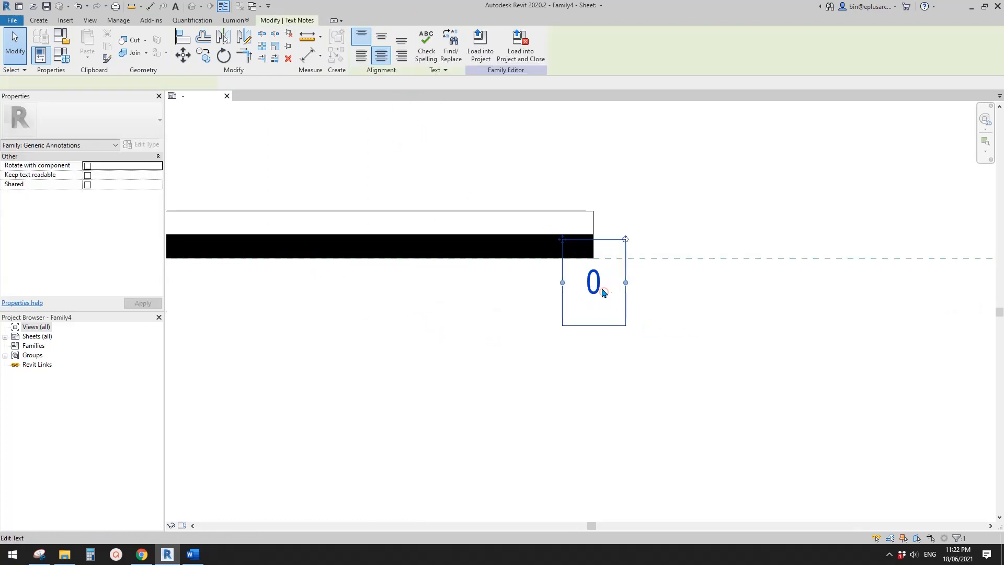
pyautogui.click(600, 287)
pyautogui.click(590, 287)
pyautogui.write('10')
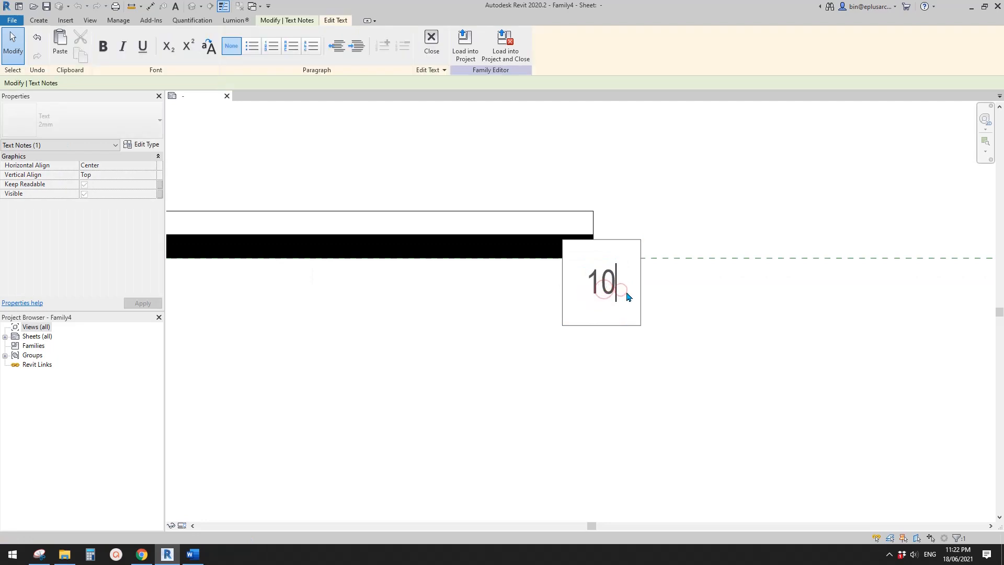
pyautogui.write('m')
pyautogui.click(737, 379)
# Step: Change the label at the boundary between the third and fourth segments to 5m
pyautogui.scroll(-2, 683, 374)
pyautogui.click(441, 306)
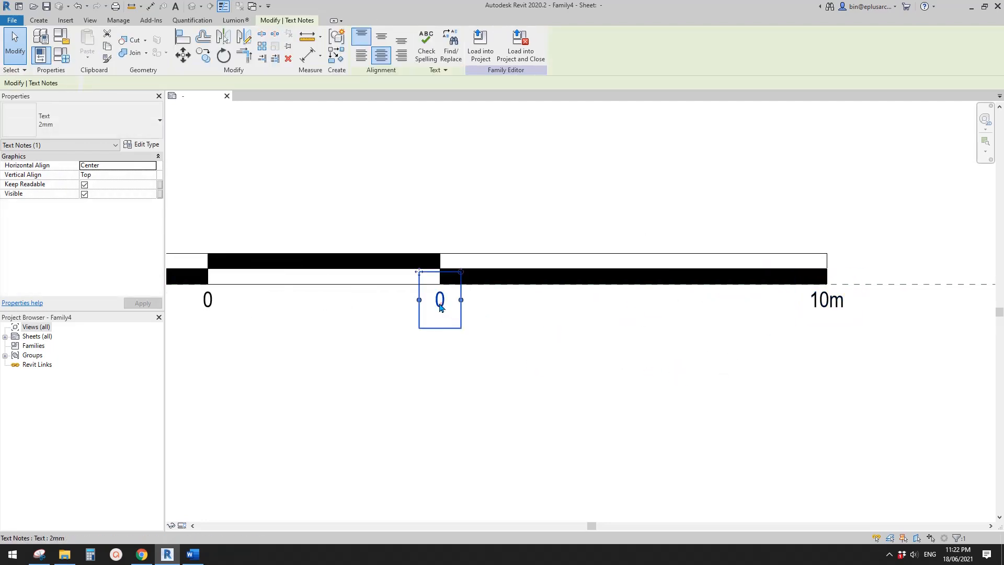
pyautogui.scroll(2, 441, 307)
pyautogui.doubleClick(440, 302)
pyautogui.write('5m')
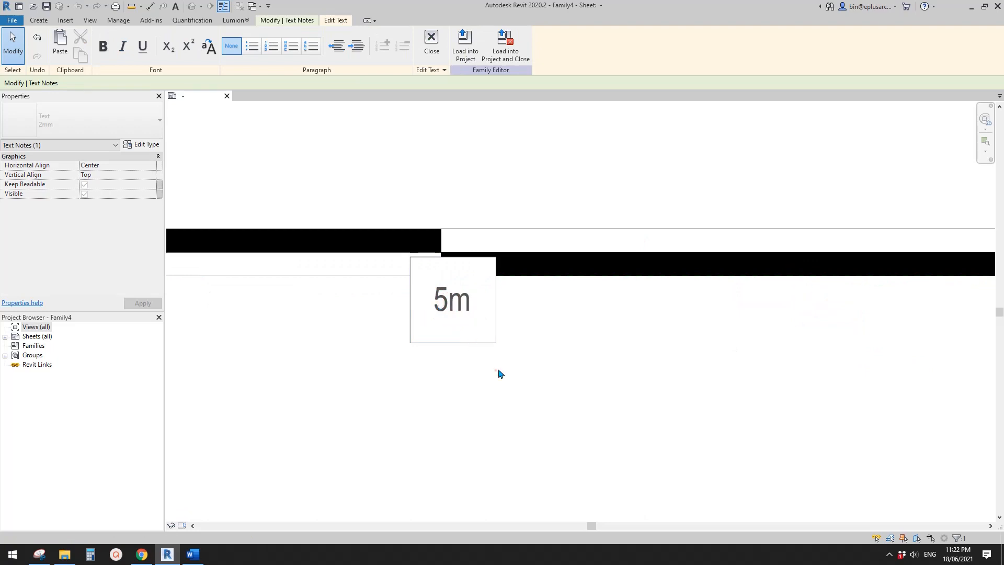
pyautogui.click(498, 372)
# Step: Change the label at the boundary between the second and third segments to 2m
pyautogui.scroll(-2, 499, 374)
pyautogui.moveTo(500, 373); pyautogui.dragTo(726, 338, button='middle')
pyautogui.click(437, 289)
pyautogui.scroll(2, 459, 294)
pyautogui.click(459, 289)
pyautogui.moveTo(467, 293); pyautogui.dragTo(452, 291)
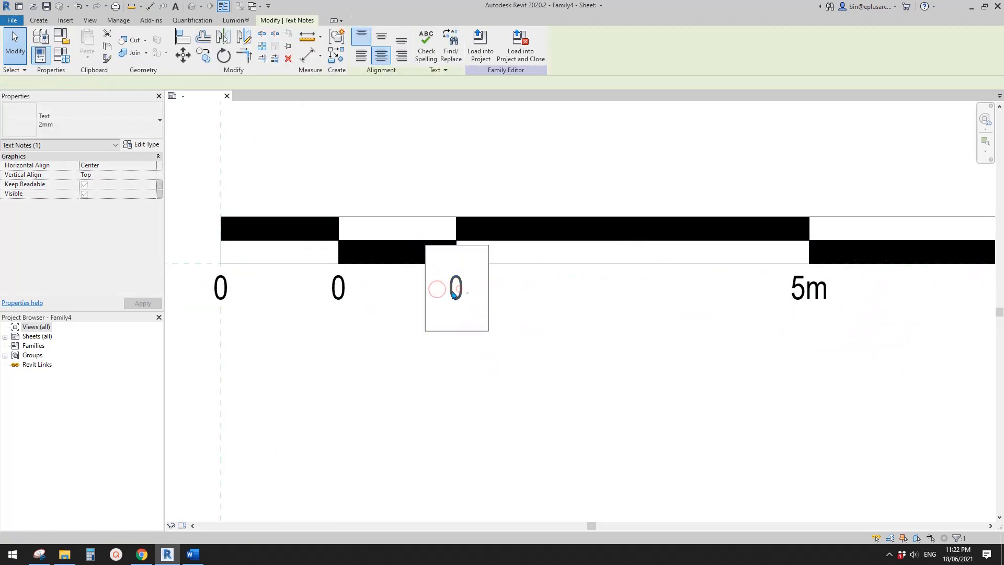
pyautogui.doubleClick(454, 292)
pyautogui.write('2m')
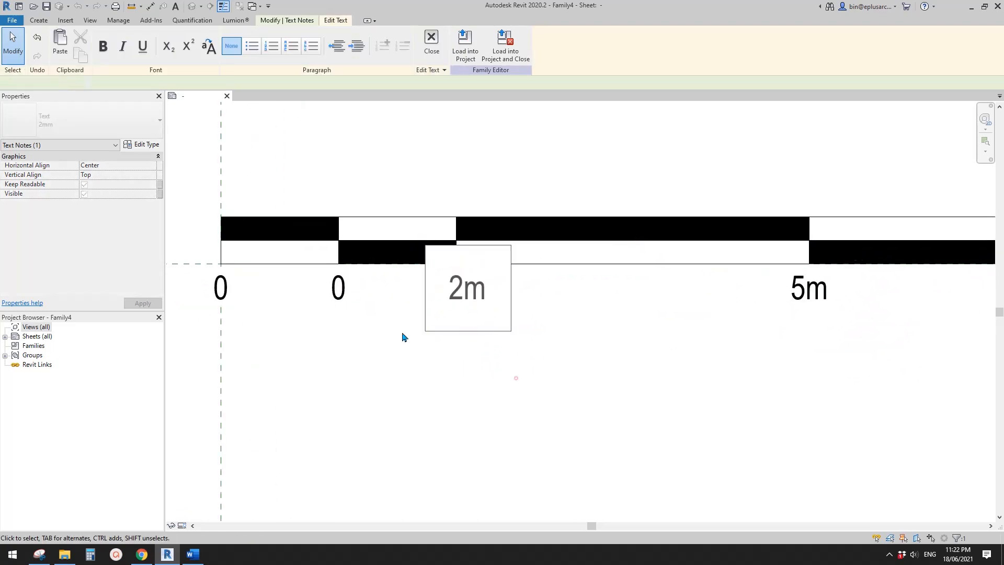
# Step: Change the label at the boundary between the first and second segments to 1m
pyautogui.click(337, 287)
pyautogui.click(342, 291)
pyautogui.doubleClick(342, 292)
pyautogui.write('1m')
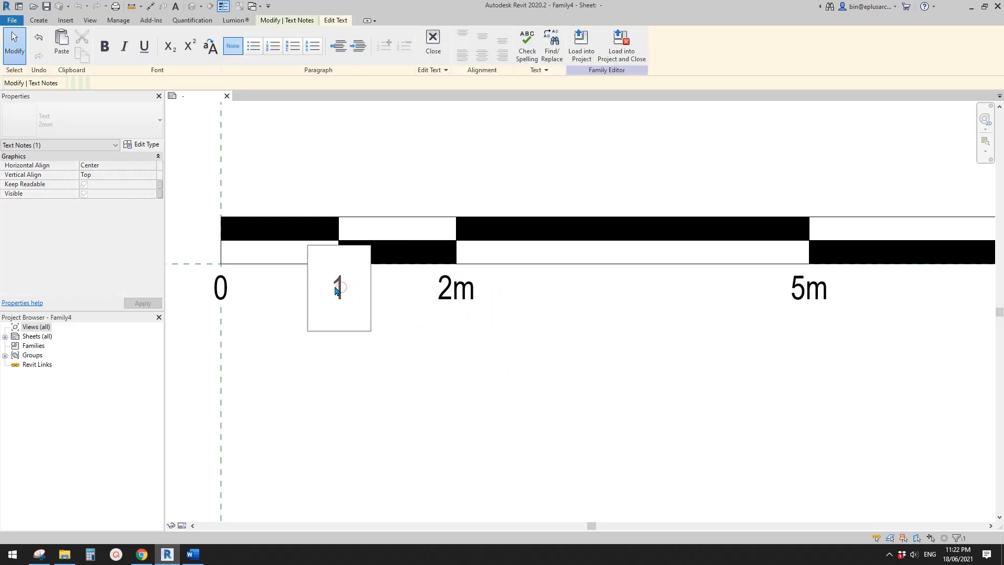
pyautogui.click(489, 348)
# Step: Associate the visibility of the 1m, 2m, 5m and 10m labels with a new type family parameter named 1/100
pyautogui.scroll(-3, 471, 335)
pyautogui.moveTo(514, 329); pyautogui.dragTo(476, 323, button='middle')
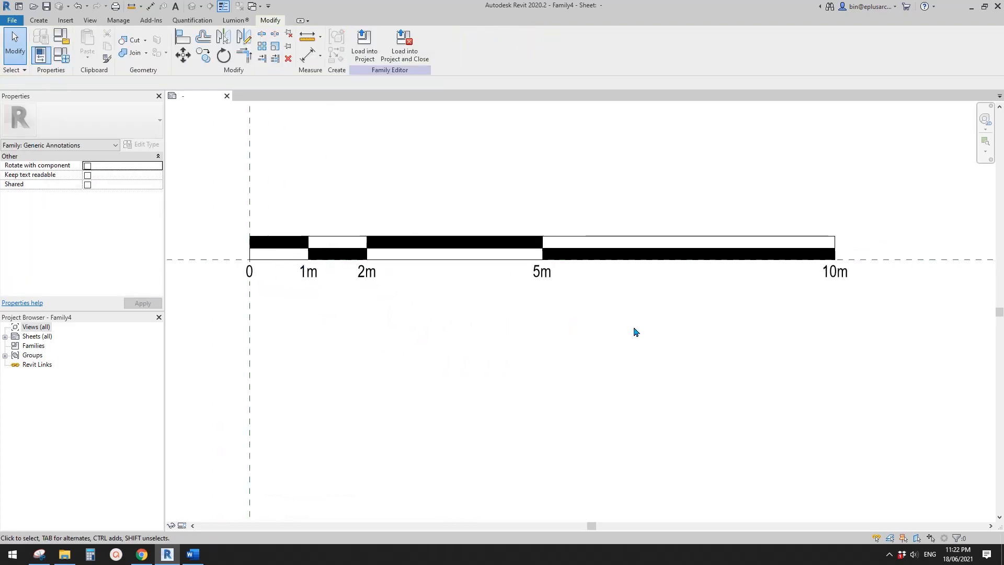
pyautogui.moveTo(335, 305); pyautogui.dragTo(309, 281)
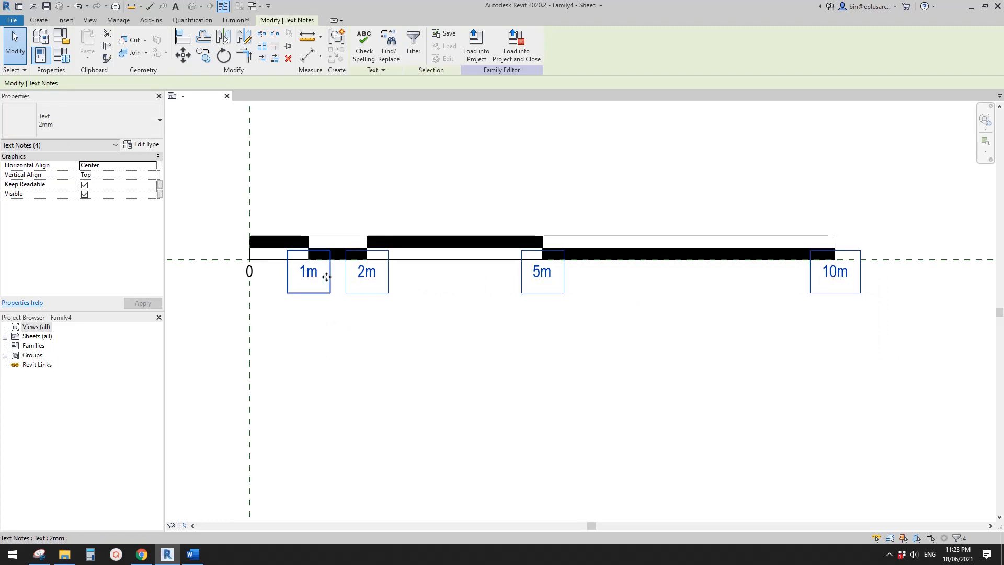
pyautogui.moveTo(333, 285)
pyautogui.mouseDown(button='middle')
pyautogui.moveTo(342, 288)
pyautogui.moveTo(328, 290)
pyautogui.mouseUp(button='middle')
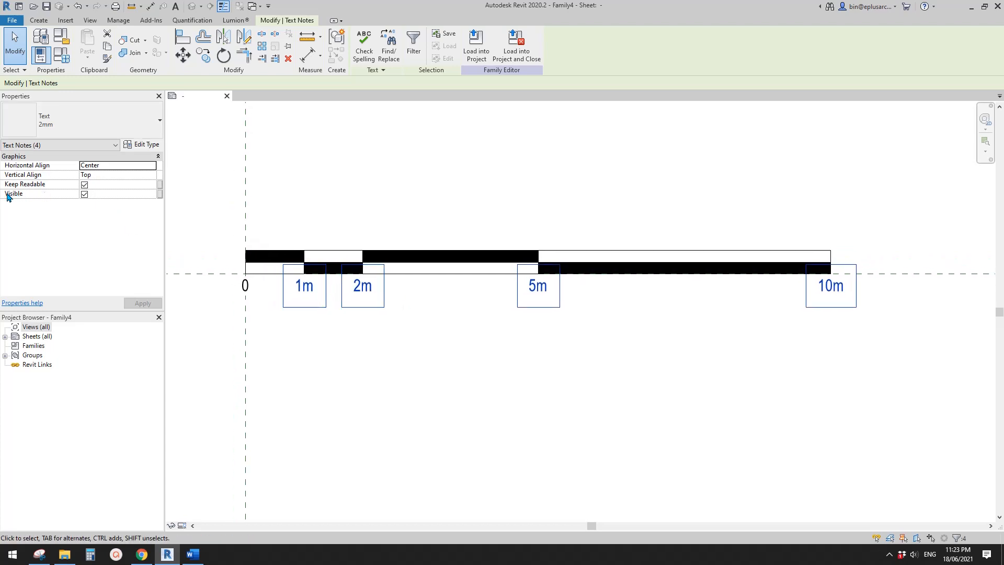
pyautogui.click(159, 193)
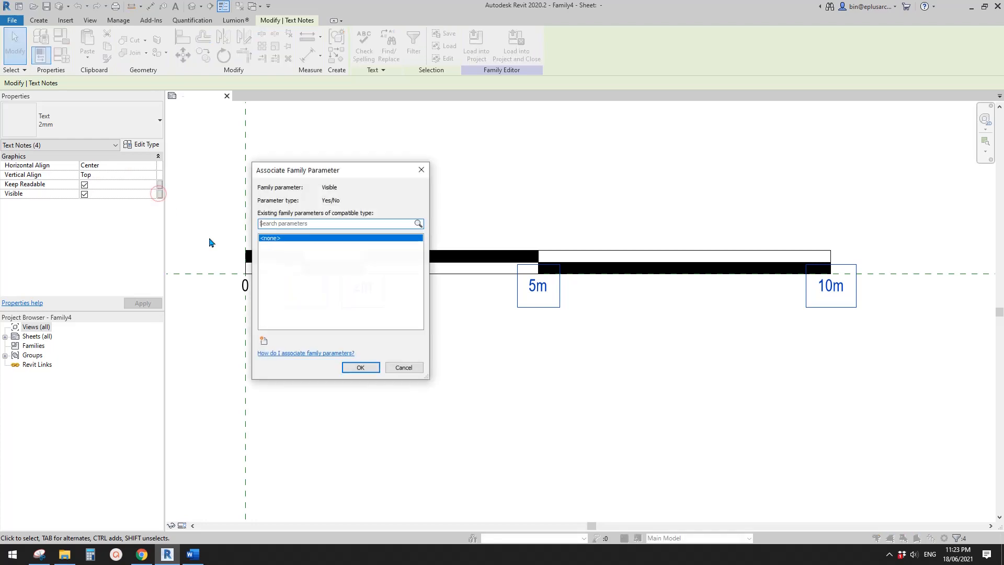
pyautogui.click(264, 341)
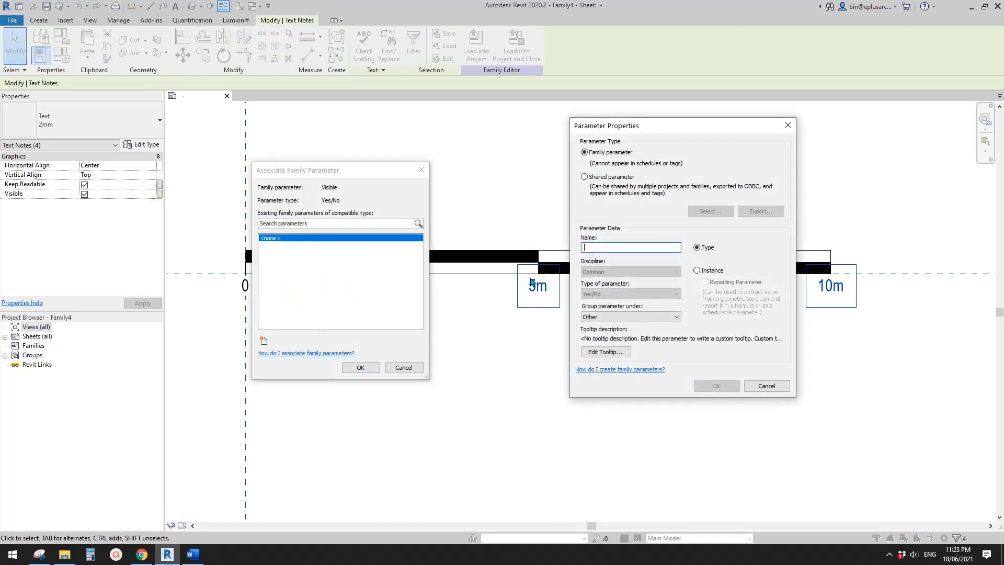
pyautogui.write('1/100')
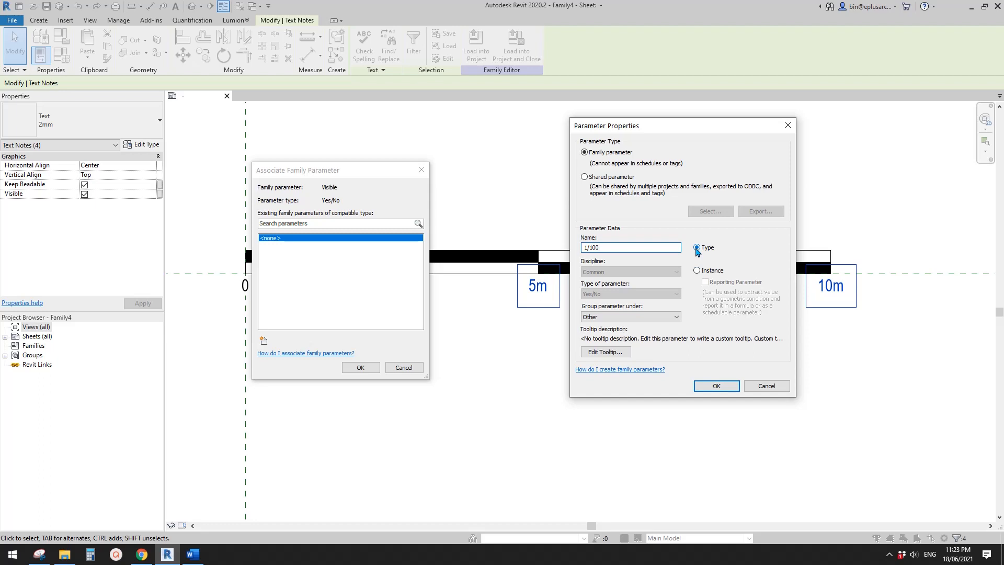
pyautogui.click(714, 385)
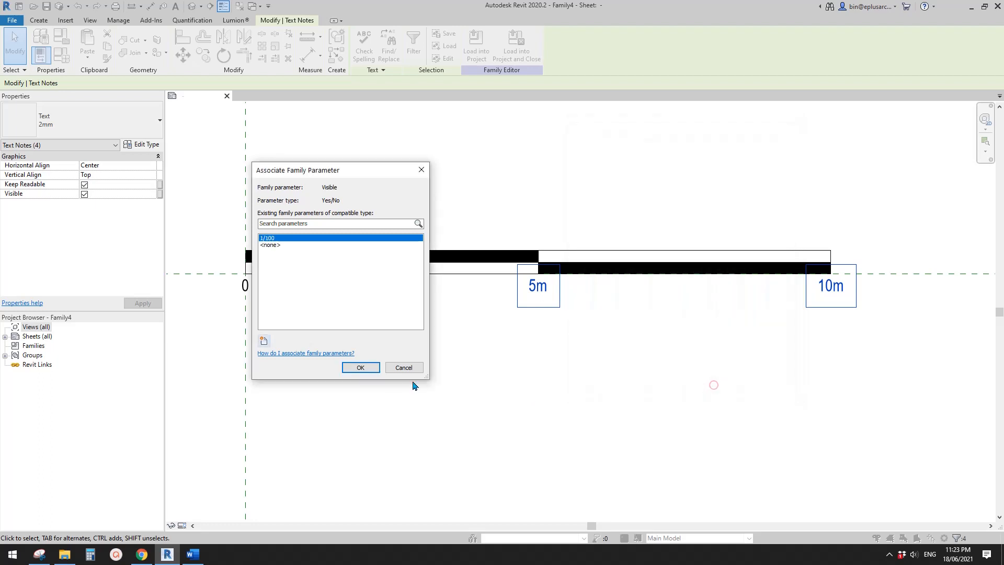
pyautogui.click(360, 369)
# Step: Copy the four metre labels to the clipboard and temporarily hide the originals in the view
pyautogui.scroll(-2, 397, 363)
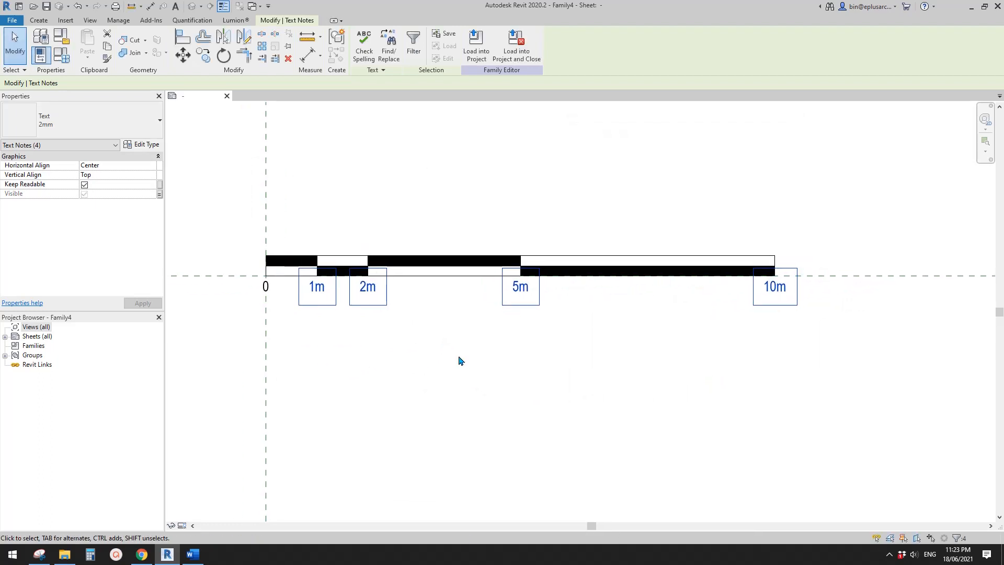
pyautogui.moveTo(459, 361)
pyautogui.mouseDown(button='middle')
pyautogui.moveTo(500, 363)
pyautogui.moveTo(482, 354)
pyautogui.mouseUp(button='middle')
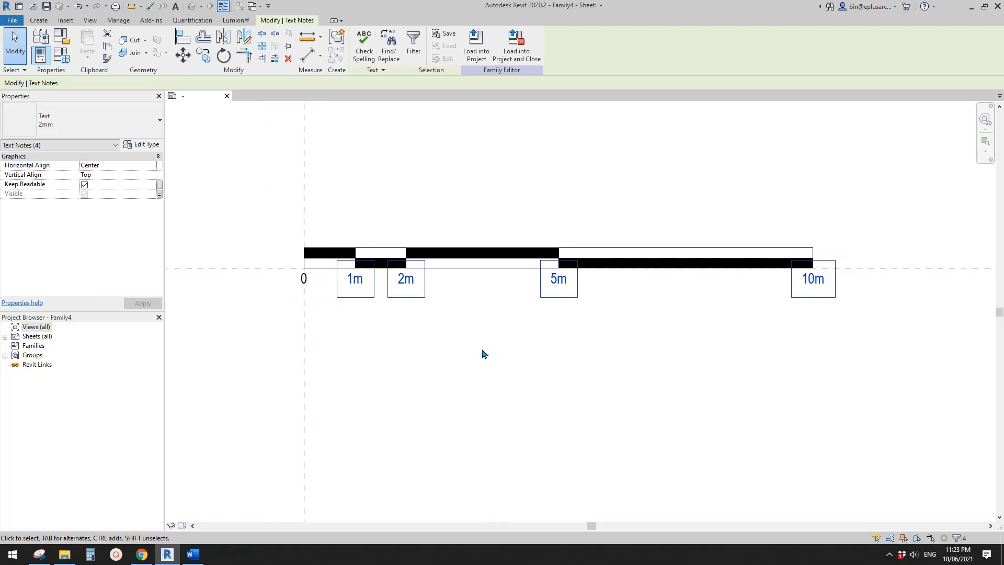
pyautogui.press('h')
pyautogui.press('h')
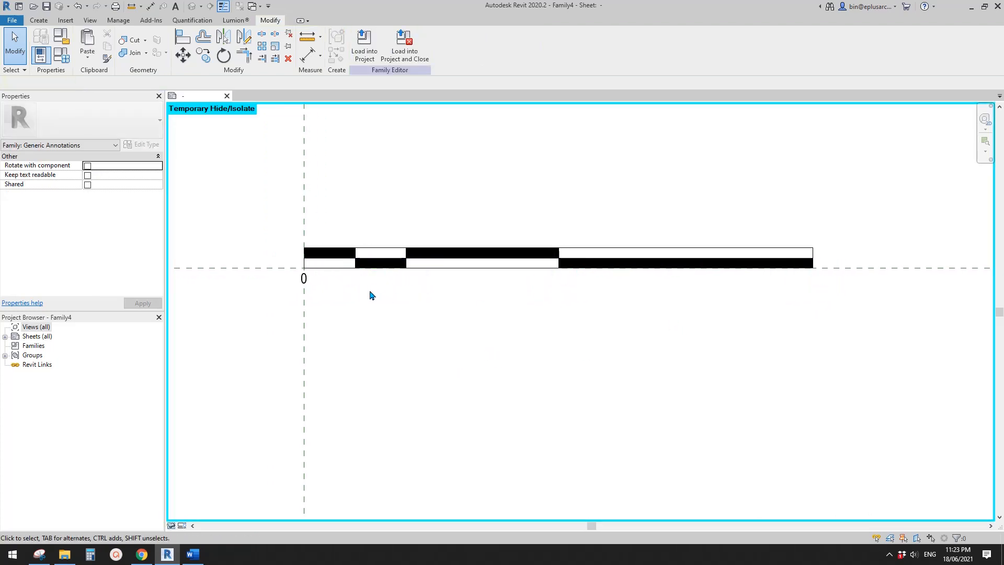
# Step: Paste the copied metre labels aligned to the same place below the scale bar
pyautogui.moveTo(689, 289); pyautogui.dragTo(681, 312, button='middle')
pyautogui.click(87, 56)
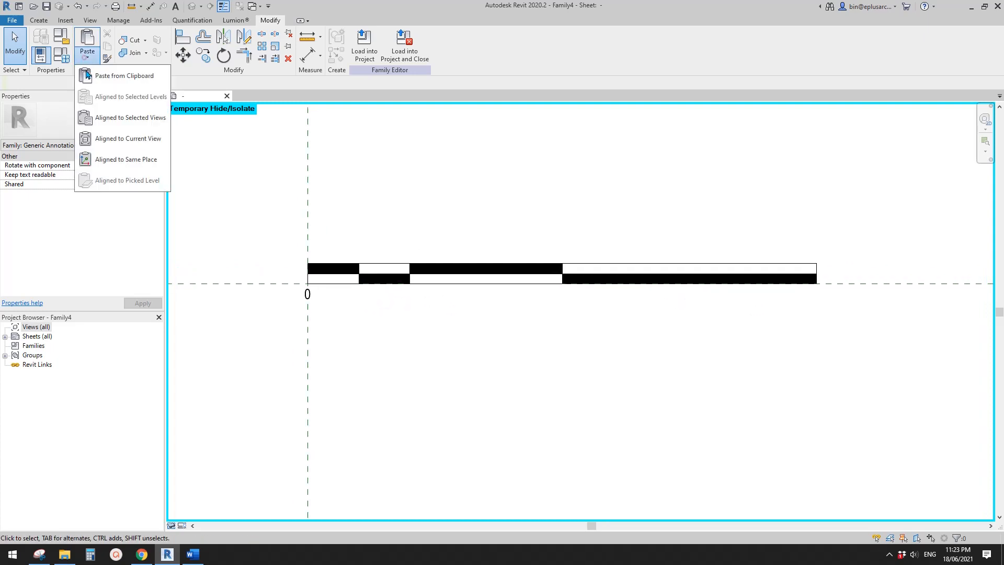
pyautogui.click(126, 160)
pyautogui.moveTo(449, 251); pyautogui.dragTo(439, 229, button='middle')
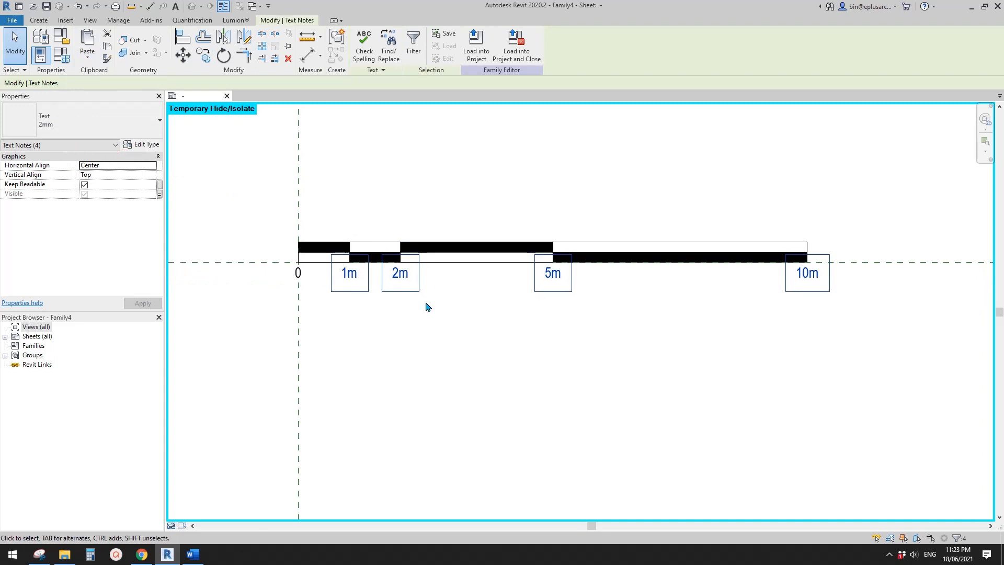
pyautogui.click(422, 315)
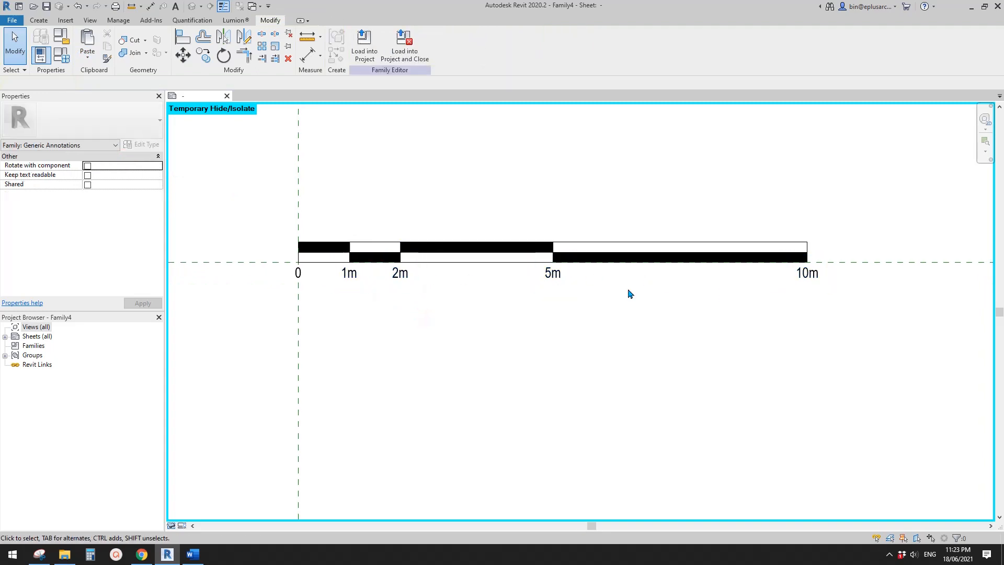
# Step: Change the pasted label at the bar's far end to 20m
pyautogui.moveTo(447, 314); pyautogui.dragTo(428, 322, button='middle')
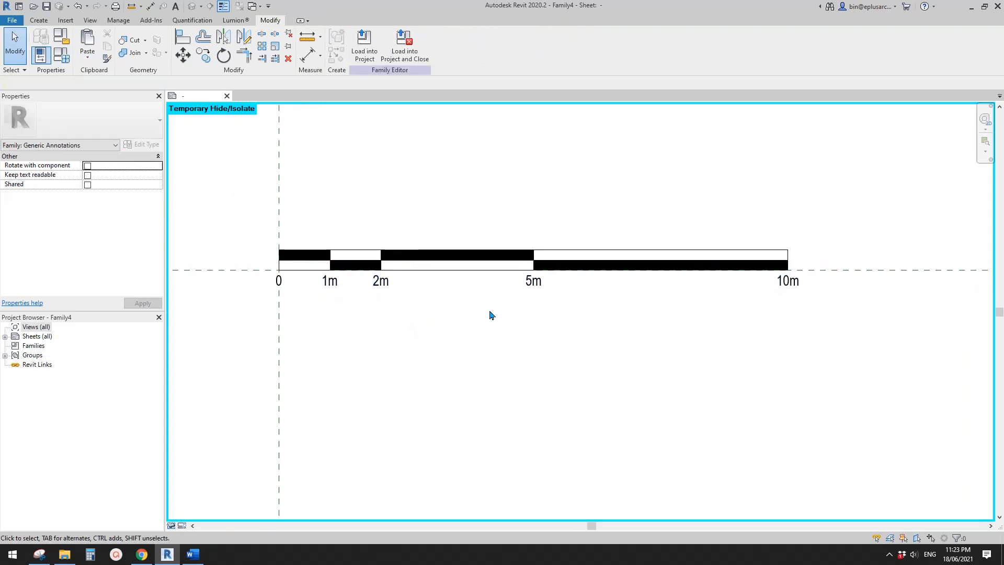
pyautogui.moveTo(678, 329); pyautogui.dragTo(633, 323, button='middle')
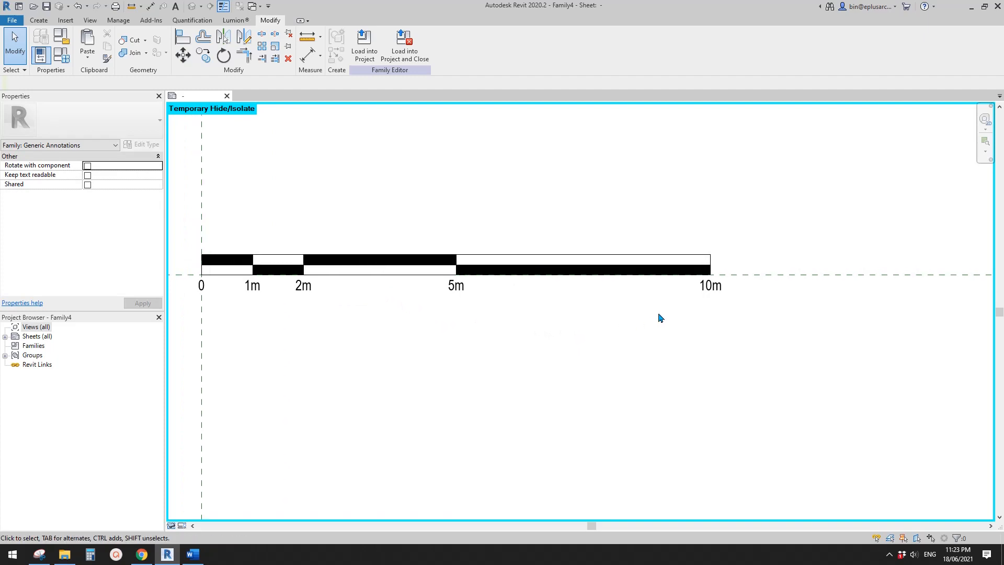
pyautogui.moveTo(690, 312); pyautogui.dragTo(724, 314, button='middle')
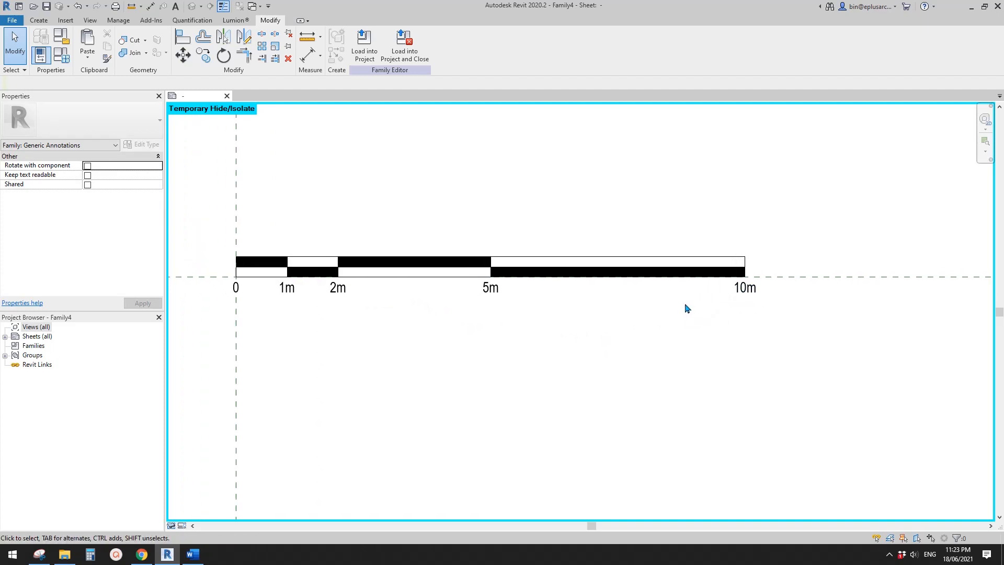
pyautogui.scroll(4, 775, 293)
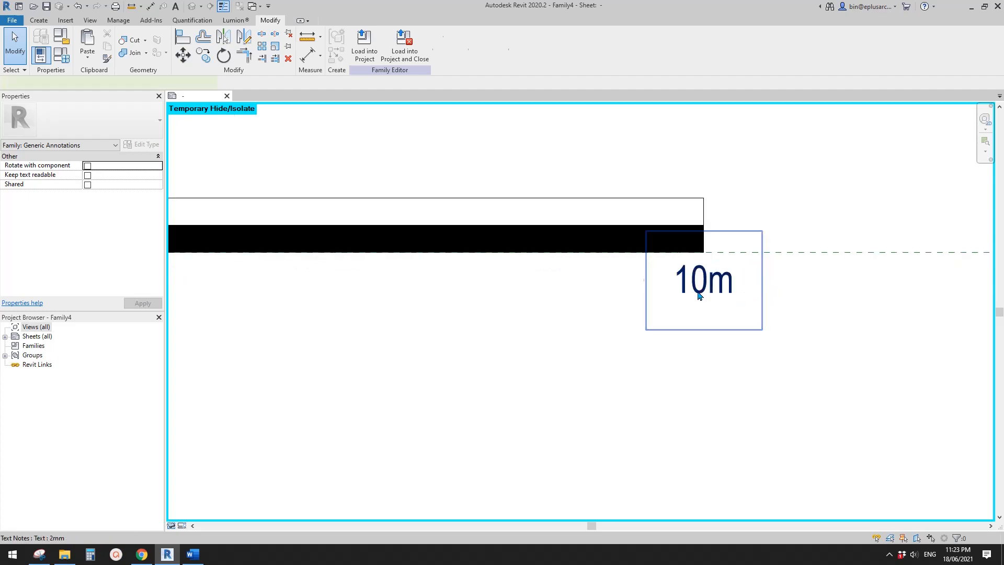
pyautogui.doubleClick(691, 286)
pyautogui.moveTo(692, 286); pyautogui.dragTo(669, 294)
pyautogui.write('2')
pyautogui.click(539, 302)
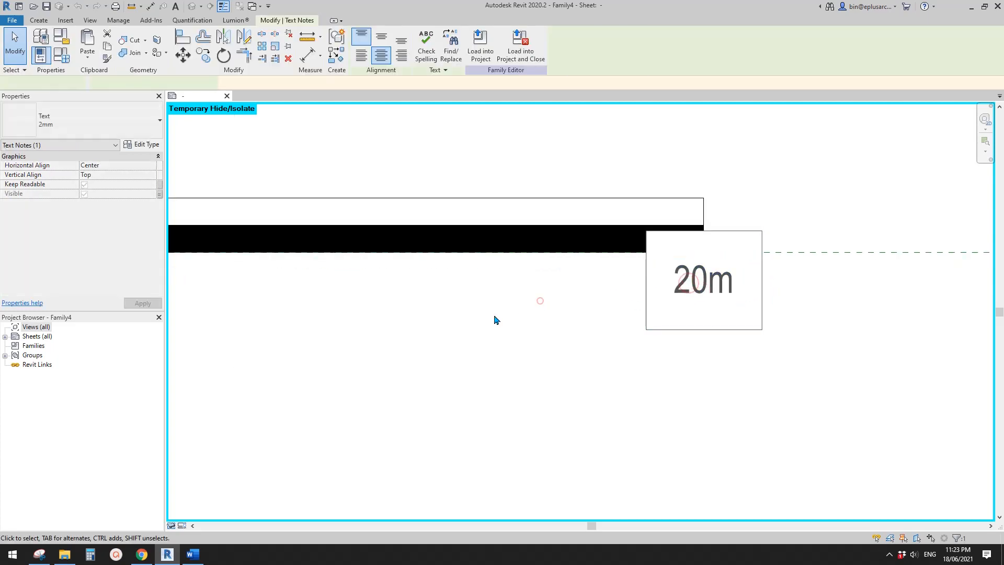
# Step: Change the pasted label at the boundary between the third and fourth segments to 10m
pyautogui.scroll(-5, 495, 320)
pyautogui.scroll(5, 551, 281)
pyautogui.click(609, 259)
pyautogui.doubleClick(609, 262)
pyautogui.moveTo(612, 256); pyautogui.dragTo(599, 256)
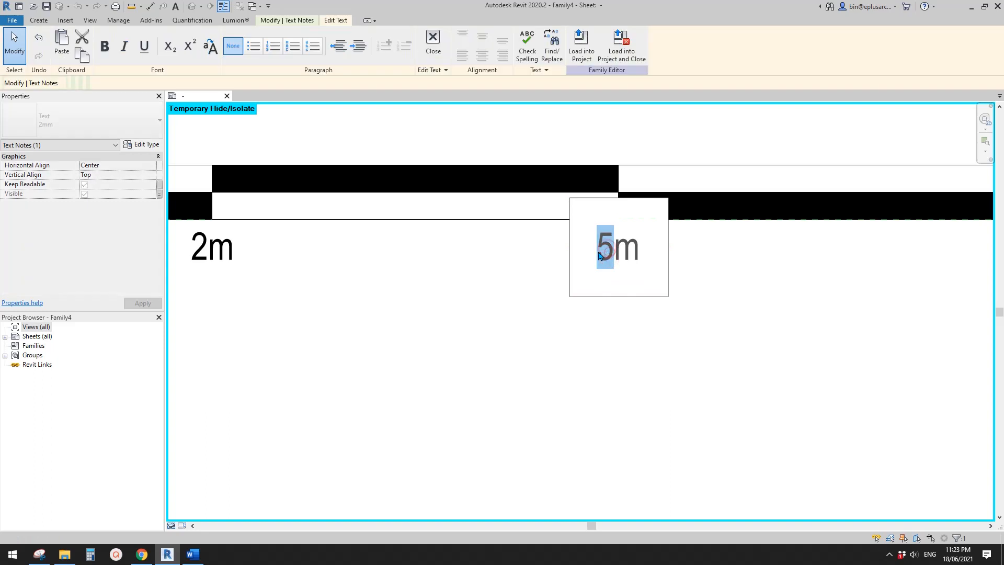
pyautogui.write('10')
pyautogui.click(509, 318)
# Step: Change the pasted label at the boundary between the second and third segments to 4m
pyautogui.moveTo(282, 272); pyautogui.dragTo(506, 258, button='middle')
pyautogui.scroll(2, 499, 249)
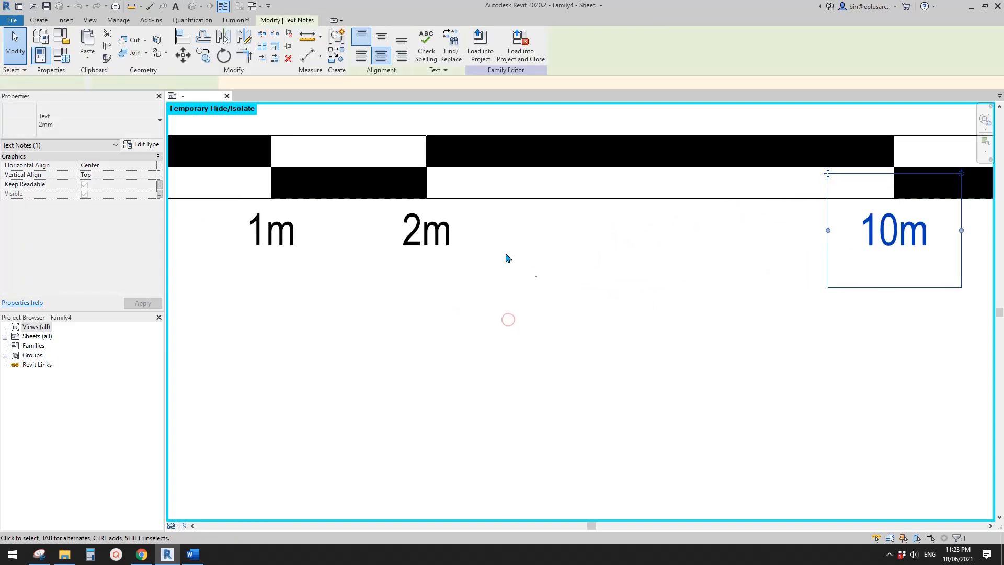
pyautogui.click(398, 236)
pyautogui.doubleClick(397, 235)
pyautogui.moveTo(410, 230); pyautogui.dragTo(388, 230)
pyautogui.write('4')
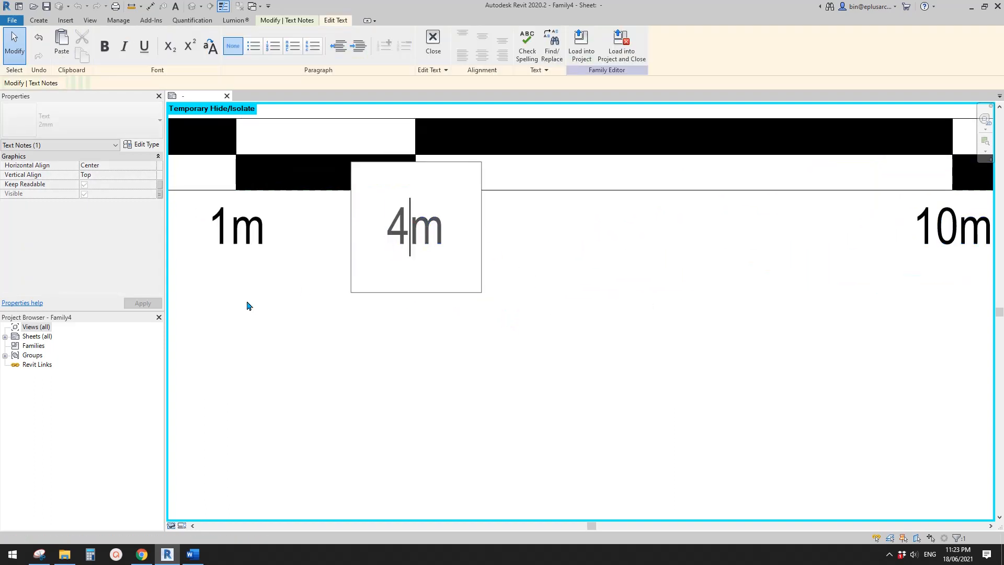
# Step: Change the pasted label at the boundary between the first and second segments to 2m
pyautogui.moveTo(246, 303); pyautogui.dragTo(465, 274, button='middle')
pyautogui.click(463, 235)
pyautogui.doubleClick(457, 232)
pyautogui.moveTo(463, 232); pyautogui.dragTo(440, 233)
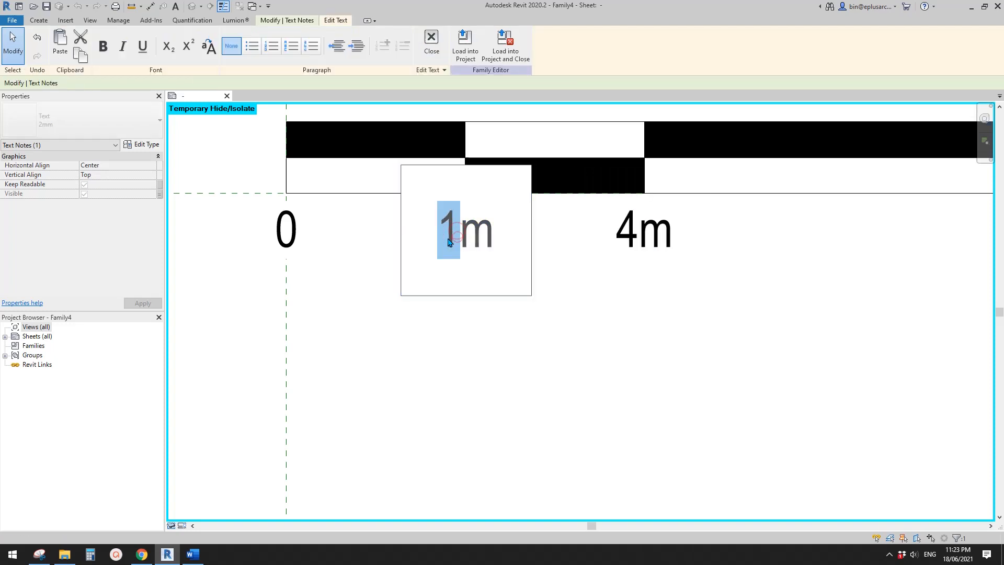
pyautogui.write('2')
pyautogui.click(522, 406)
# Step: Associate the visibility of the 2m, 4m, 10m and 20m labels with a new type family parameter named 1/200
pyautogui.scroll(-3, 505, 378)
pyautogui.moveTo(629, 380); pyautogui.dragTo(535, 365, button='middle')
pyautogui.click(535, 360)
pyautogui.scroll(-1, 555, 351)
pyautogui.moveTo(712, 374); pyautogui.dragTo(614, 346, button='middle')
pyautogui.moveTo(898, 377); pyautogui.dragTo(325, 298)
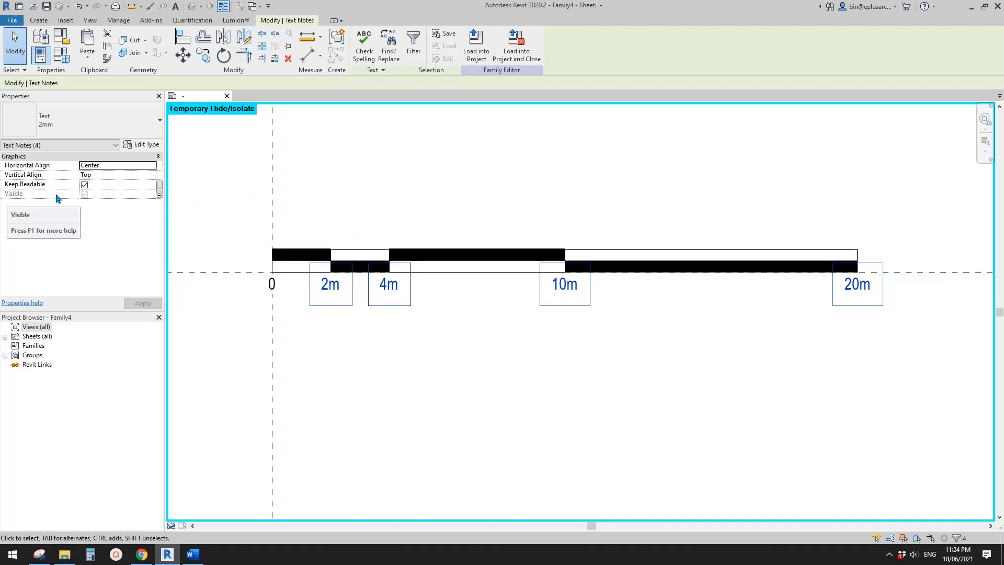
pyautogui.click(159, 195)
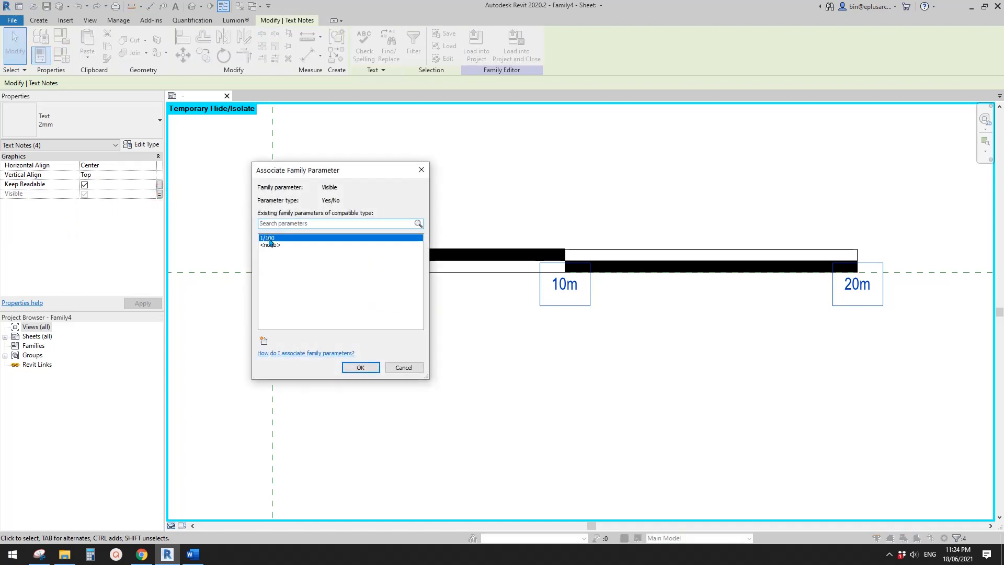
pyautogui.click(265, 341)
pyautogui.write('1/200')
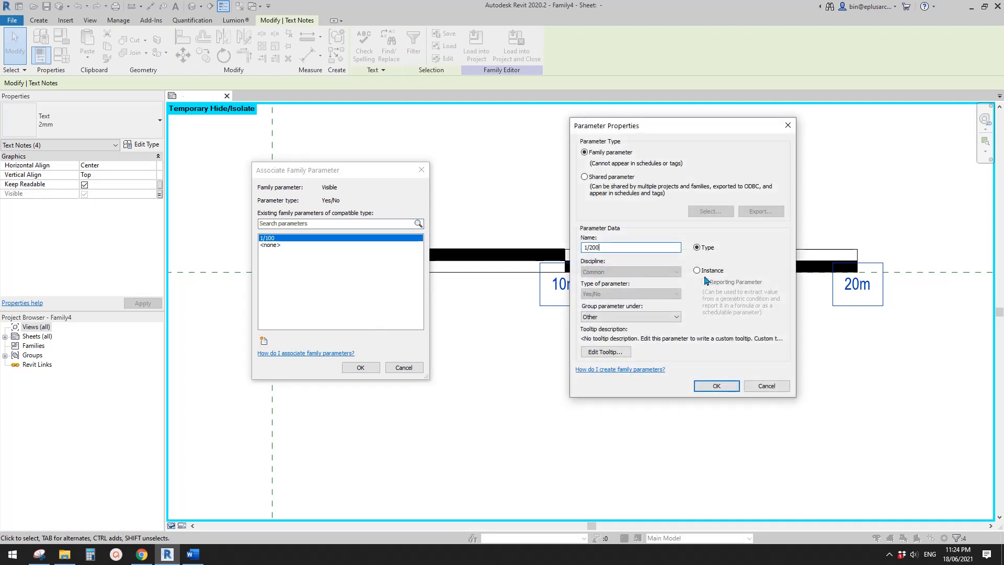
pyautogui.click(717, 387)
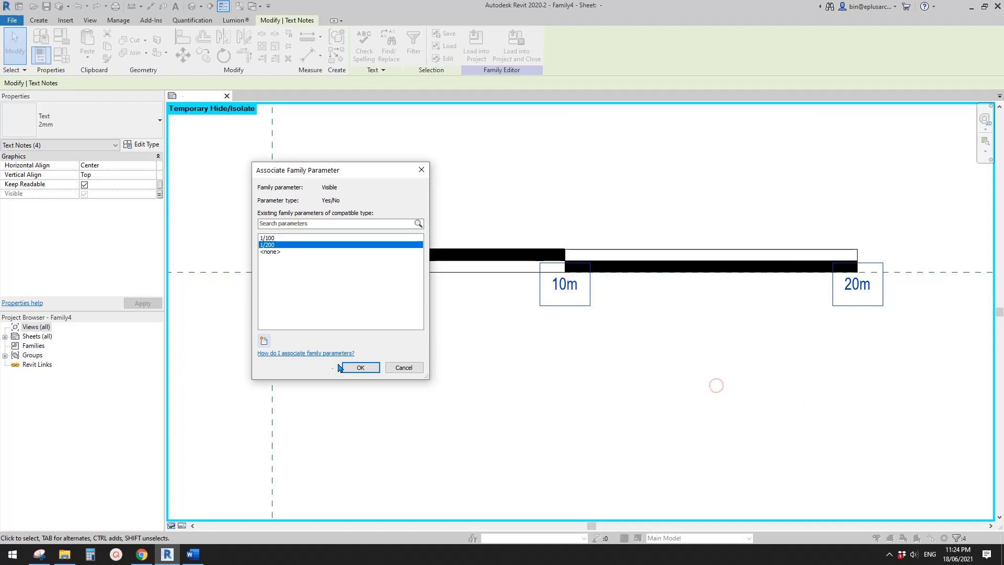
pyautogui.click(361, 367)
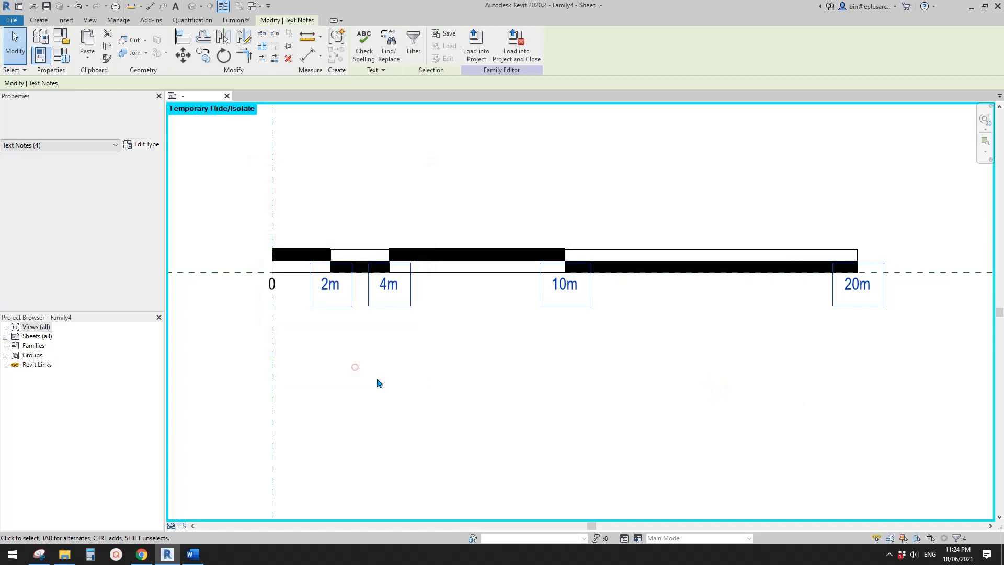
# Step: Temporarily hide the 1/200 labels and paste the copied metre labels again aligned to the same place
pyautogui.click(506, 363)
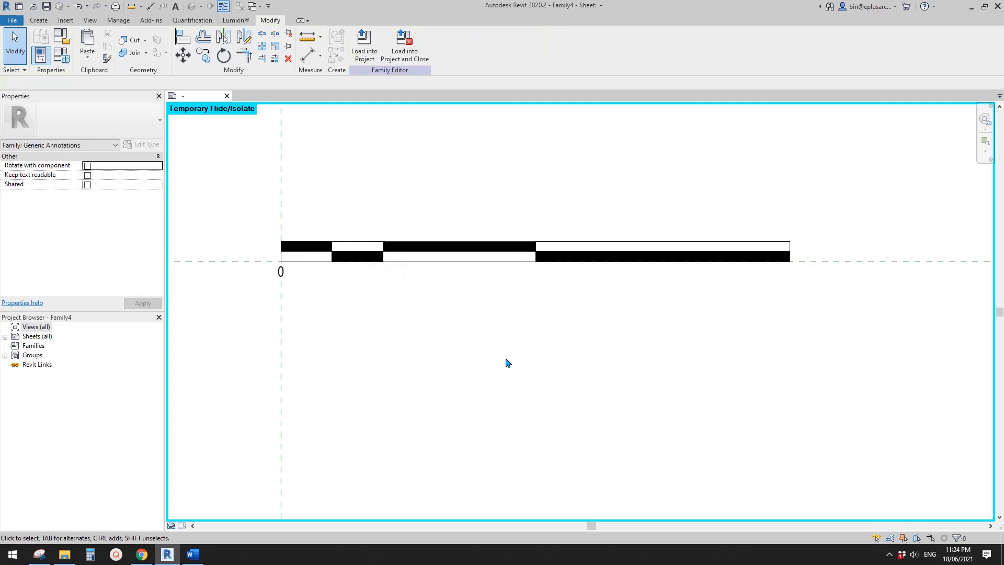
pyautogui.click(87, 56)
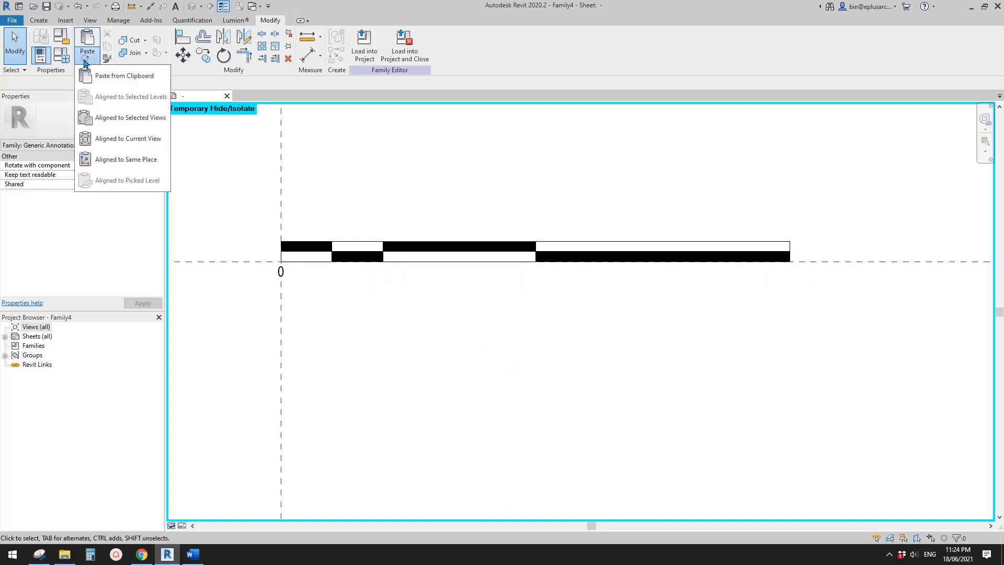
pyautogui.click(122, 160)
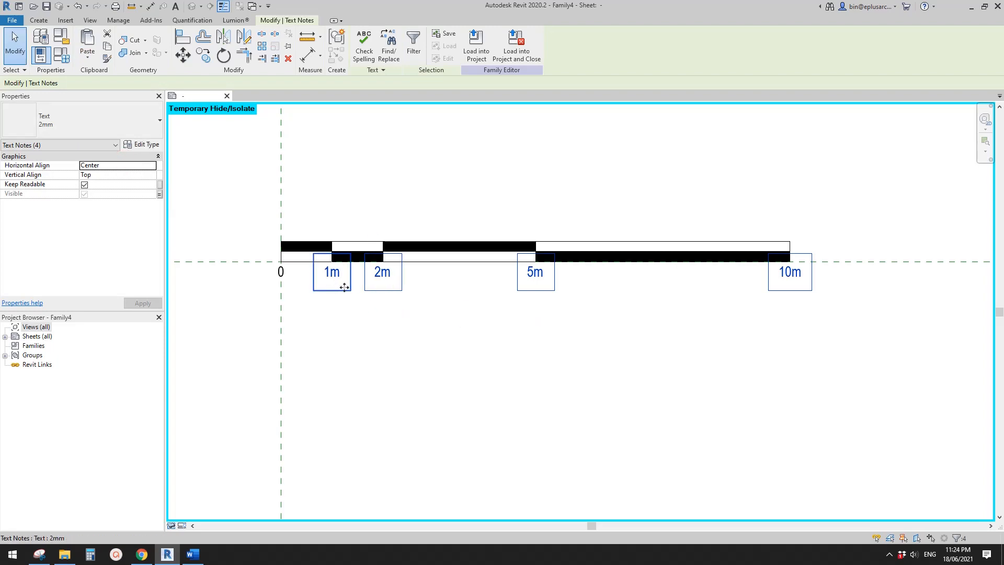
# Step: Change the newly pasted label at the bar's far end to 2m
pyautogui.moveTo(345, 287); pyautogui.dragTo(336, 289, button='middle')
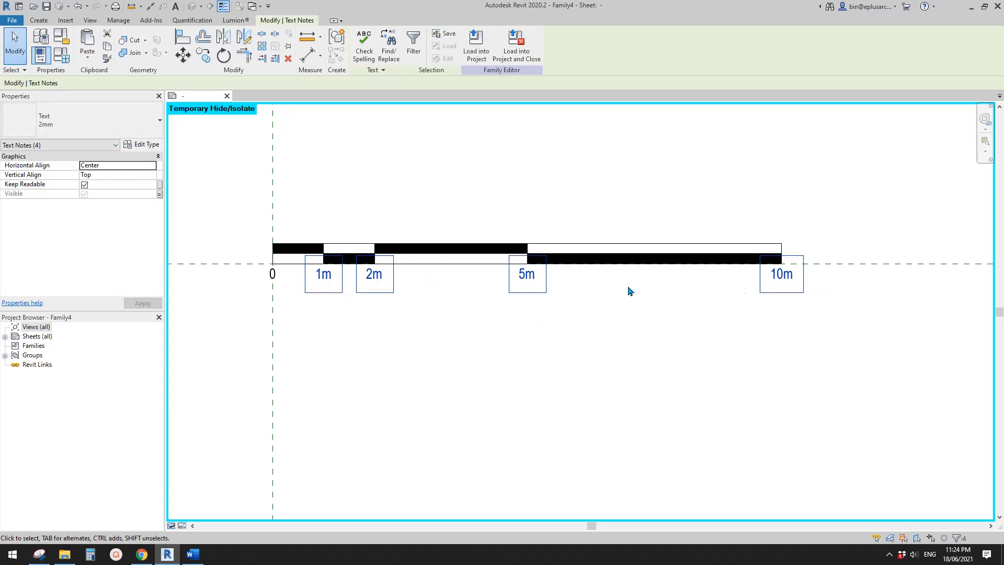
pyautogui.moveTo(629, 291); pyautogui.dragTo(569, 298, button='middle')
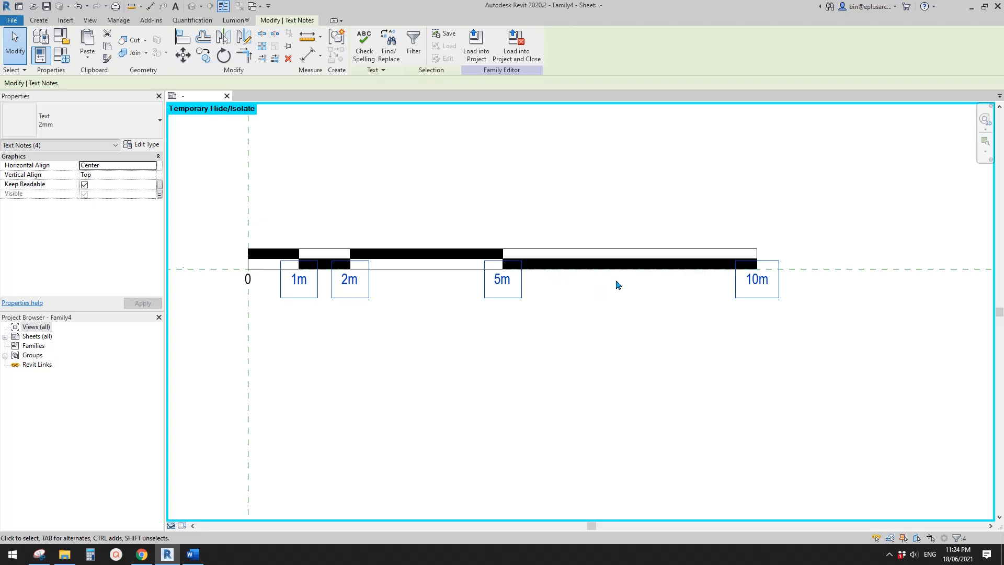
pyautogui.scroll(2, 619, 284)
pyautogui.moveTo(692, 295); pyautogui.dragTo(636, 291, button='middle')
pyautogui.moveTo(745, 296); pyautogui.dragTo(639, 286, button='middle')
pyautogui.scroll(-1, 665, 291)
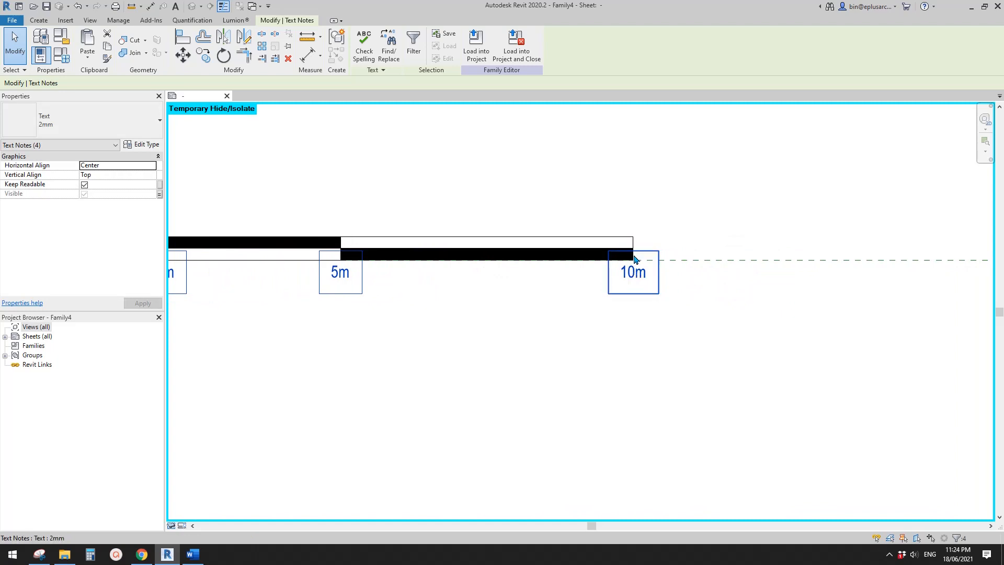
pyautogui.doubleClick(634, 271)
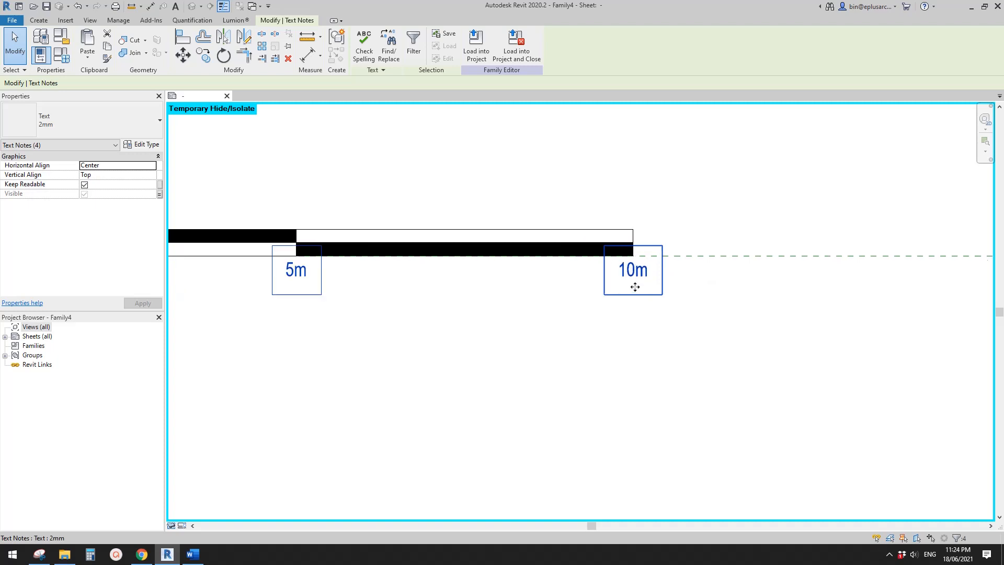
pyautogui.moveTo(635, 270); pyautogui.dragTo(570, 261)
pyautogui.write('2')
pyautogui.click(439, 305)
# Step: Change the newly pasted label between the third and fourth segments to 1m
pyautogui.doubleClick(573, 253)
pyautogui.write('1')
pyautogui.click(402, 299)
pyautogui.scroll(-1, 402, 299)
pyautogui.moveTo(423, 298); pyautogui.dragTo(490, 285, button='middle')
pyautogui.scroll(-2, 490, 285)
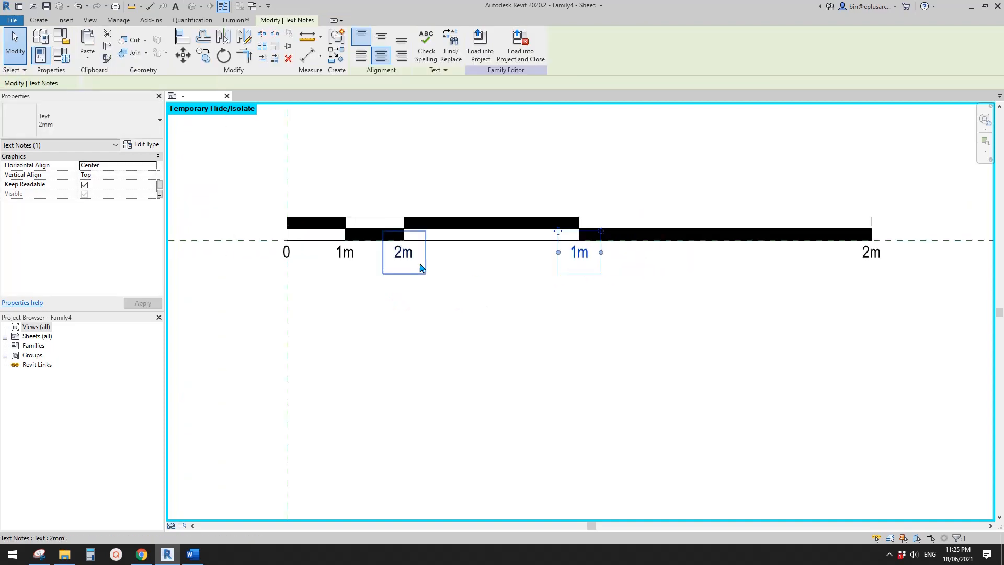
# Step: Change the newly pasted 2m label between the second and third segments to 0.4m
pyautogui.scroll(1, 401, 261)
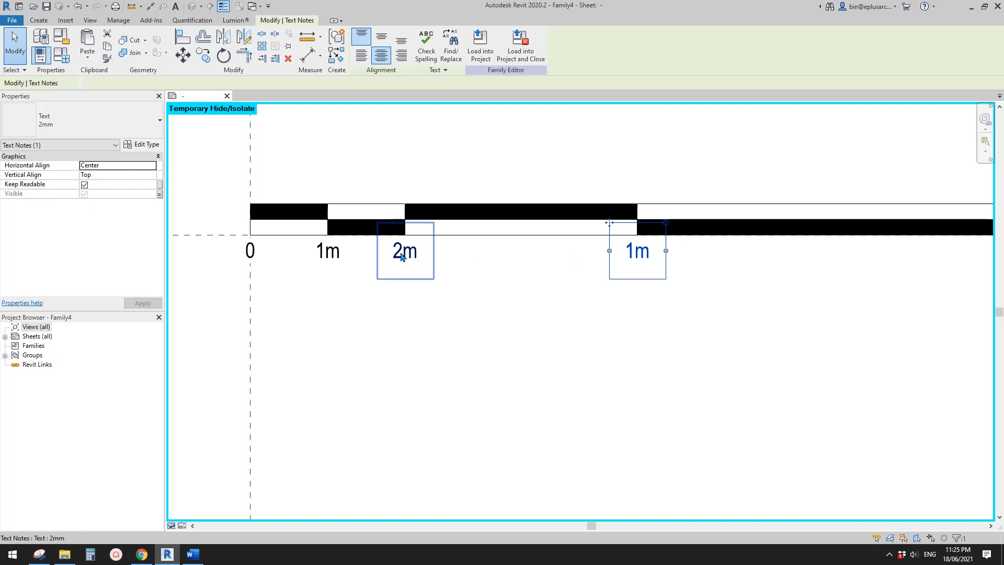
pyautogui.doubleClick(400, 257)
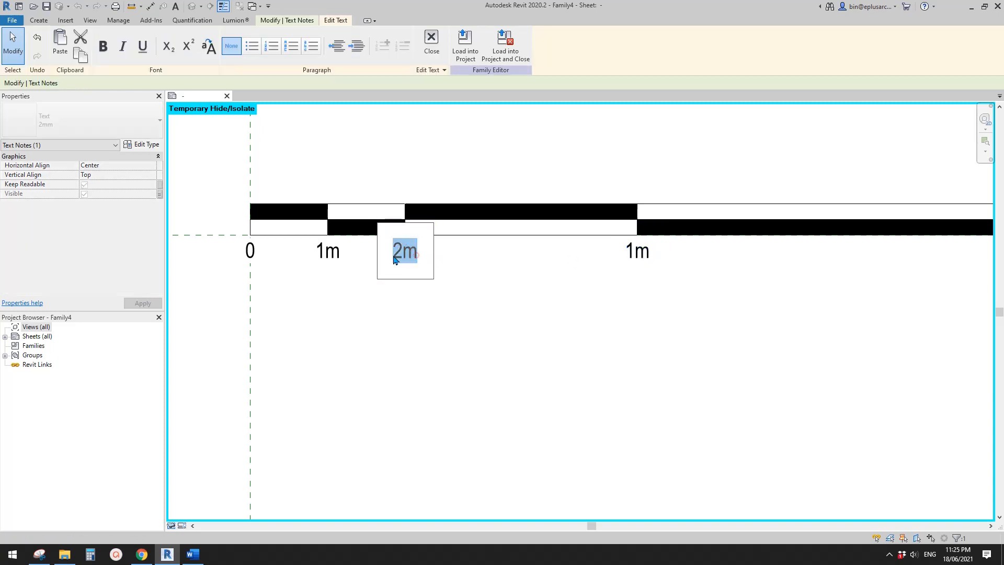
pyautogui.write('4m')
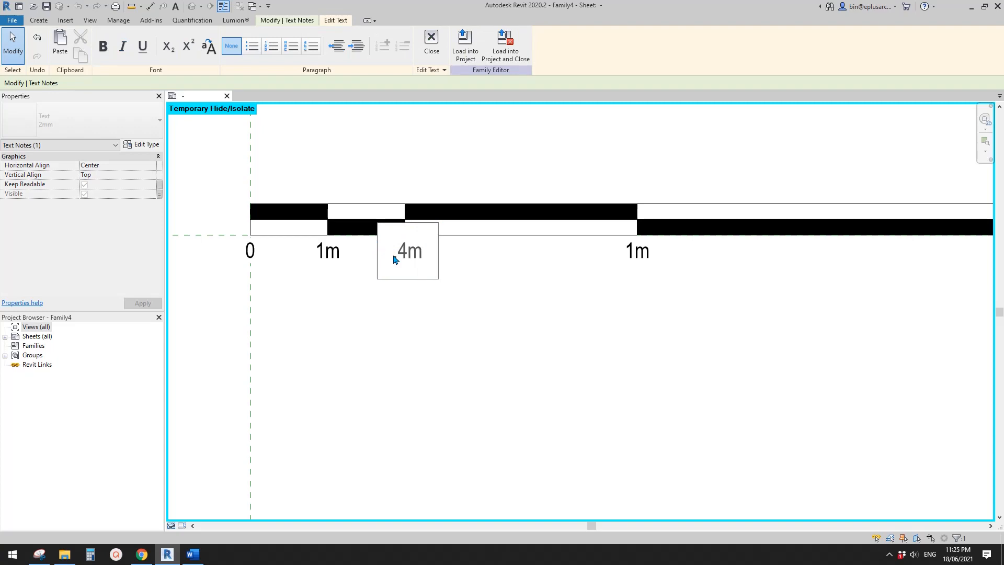
pyautogui.write('0.')
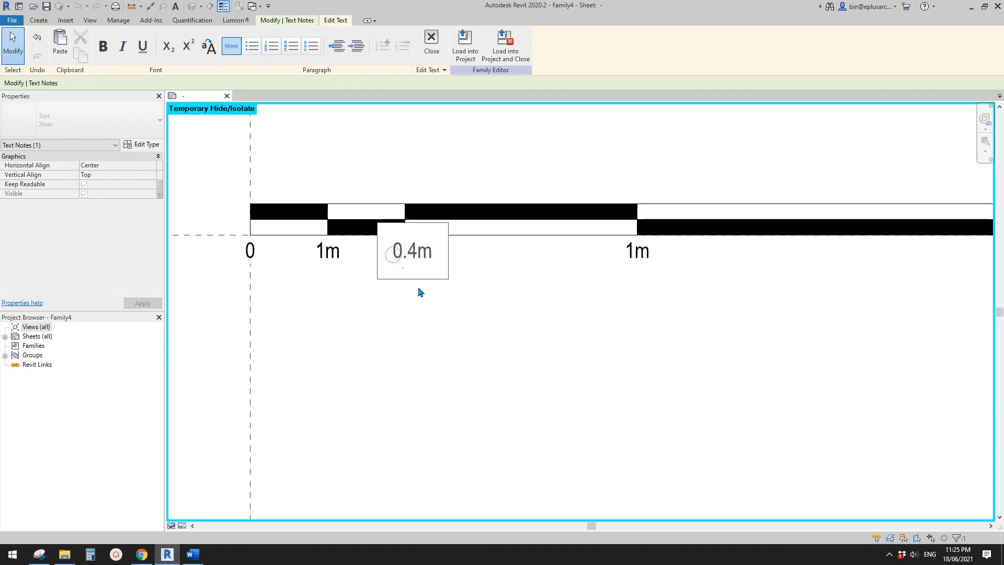
pyautogui.click(427, 309)
pyautogui.scroll(-1, 439, 313)
# Step: Change the newly pasted label between the first and second segments to 0.2m
pyautogui.click(323, 261)
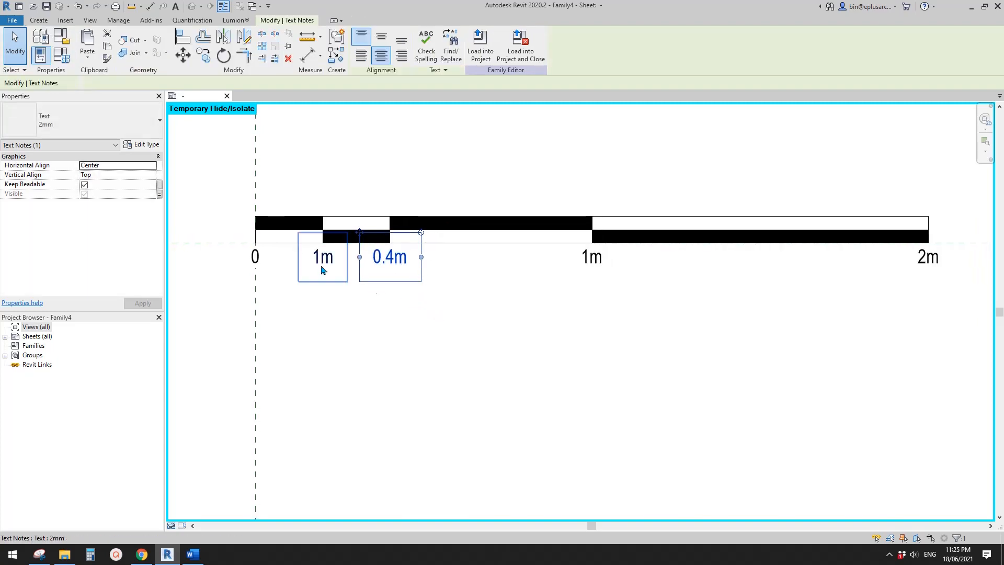
pyautogui.scroll(2, 325, 266)
pyautogui.doubleClick(328, 259)
pyautogui.moveTo(326, 261); pyautogui.dragTo(312, 264)
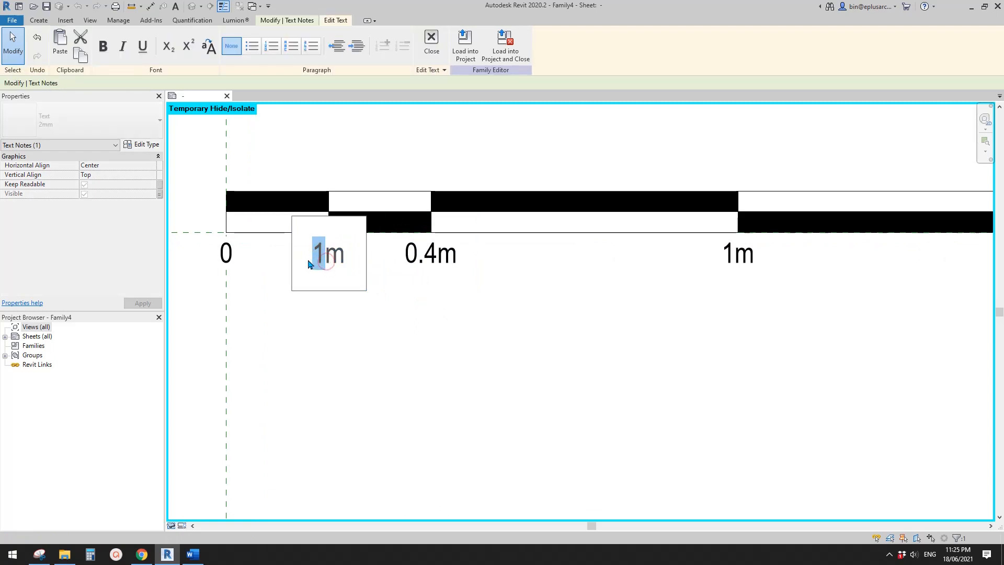
pyautogui.write('0.2')
pyautogui.click(335, 337)
pyautogui.scroll(-2, 358, 314)
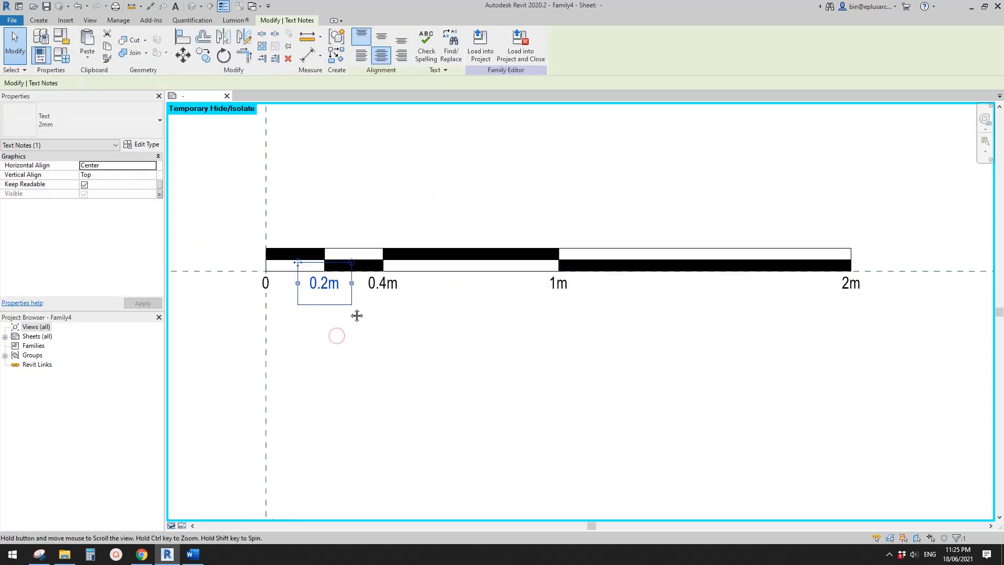
# Step: Associate the visibility of the 0.2m, 0.4m, 1m and 2m labels with a new type family parameter named 1/20
pyautogui.click(385, 315)
pyautogui.moveTo(838, 358); pyautogui.dragTo(287, 274)
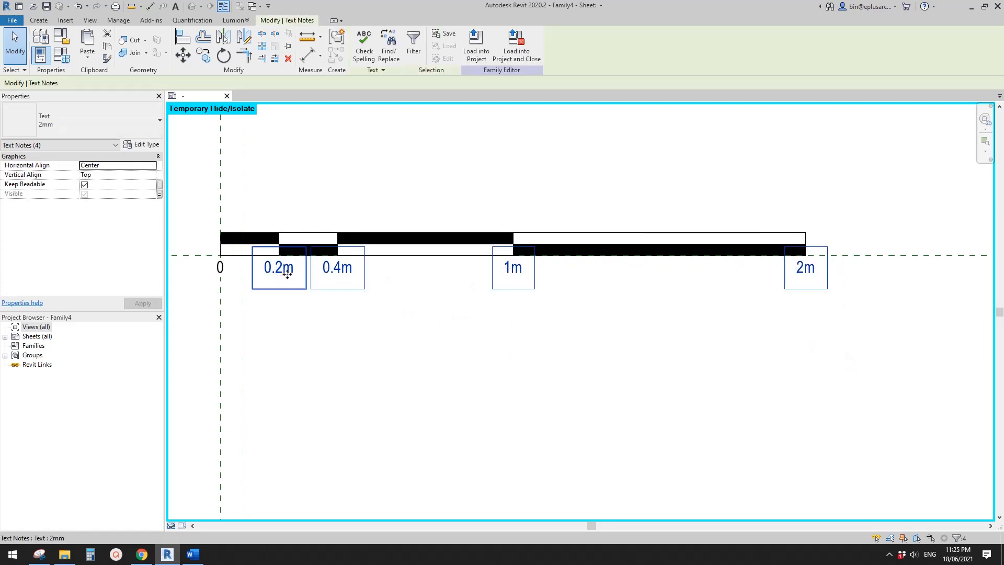
pyautogui.click(159, 194)
pyautogui.click(263, 340)
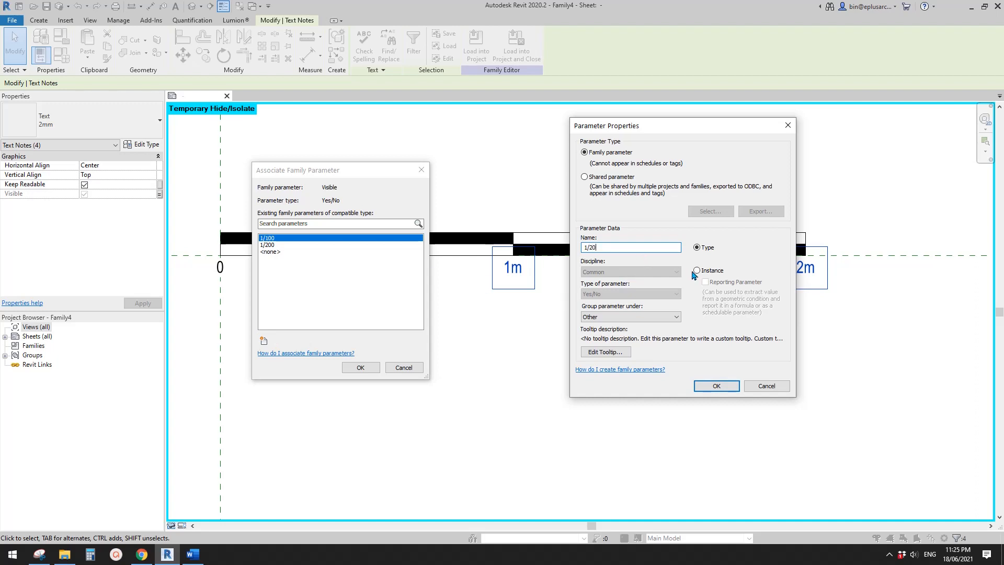
pyautogui.click(717, 386)
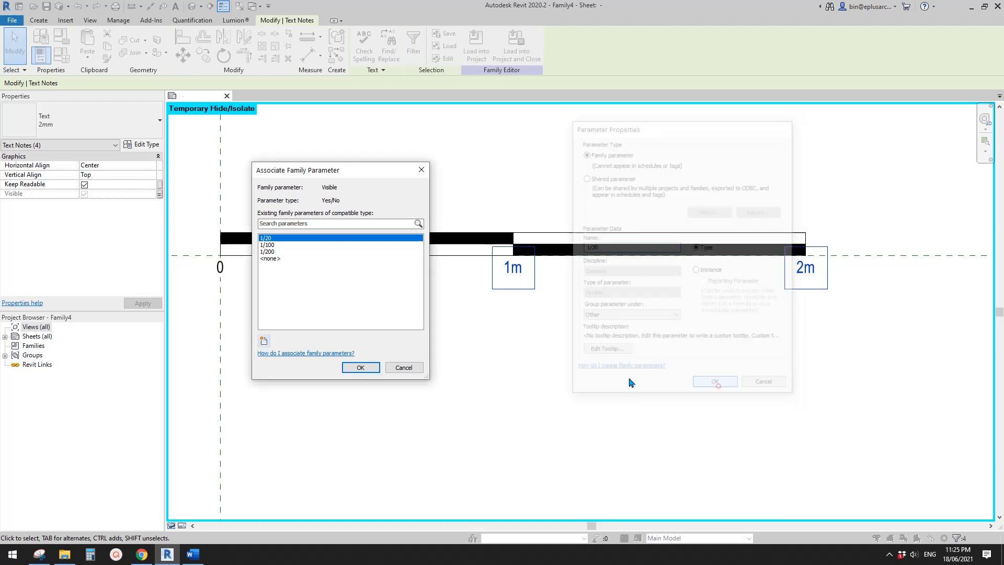
pyautogui.click(367, 372)
# Step: Temporarily hide the 1/20 labels and paste the copied metre labels once more, aligned to the same place
pyautogui.moveTo(387, 387); pyautogui.dragTo(474, 325, button='middle')
pyautogui.scroll(-1, 550, 340)
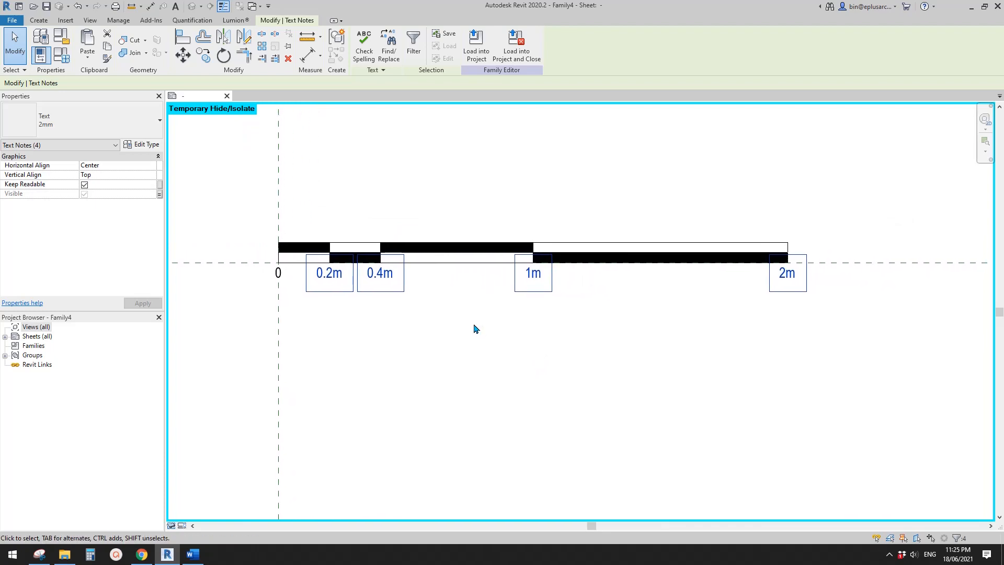
pyautogui.press('Delete')
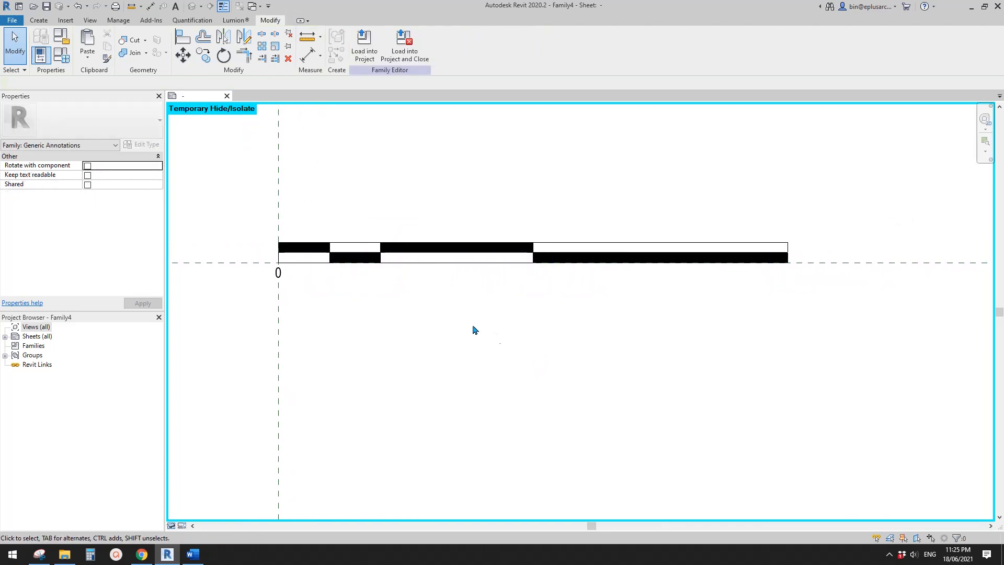
pyautogui.click(87, 55)
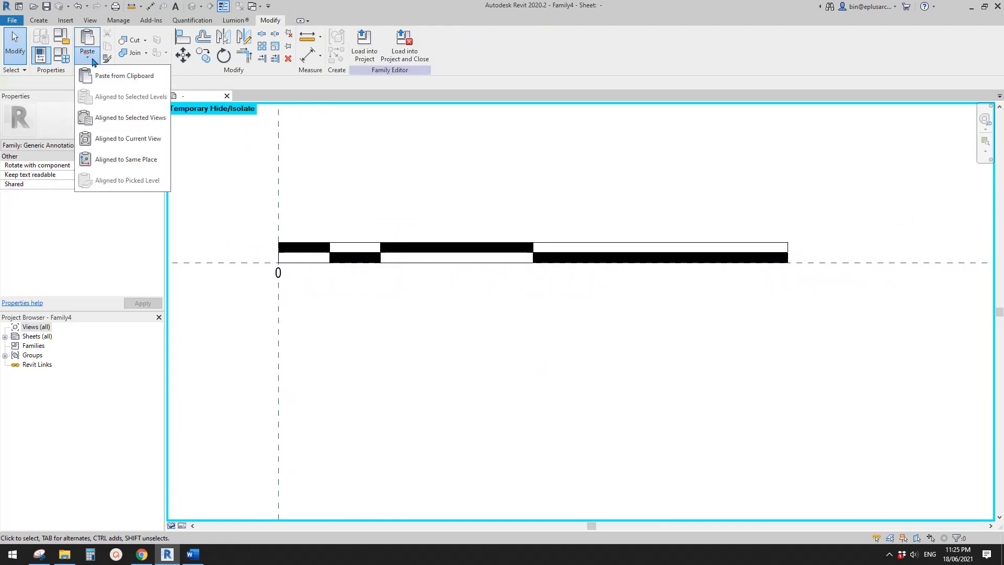
pyautogui.click(137, 158)
pyautogui.moveTo(482, 277); pyautogui.dragTo(465, 279, button='middle')
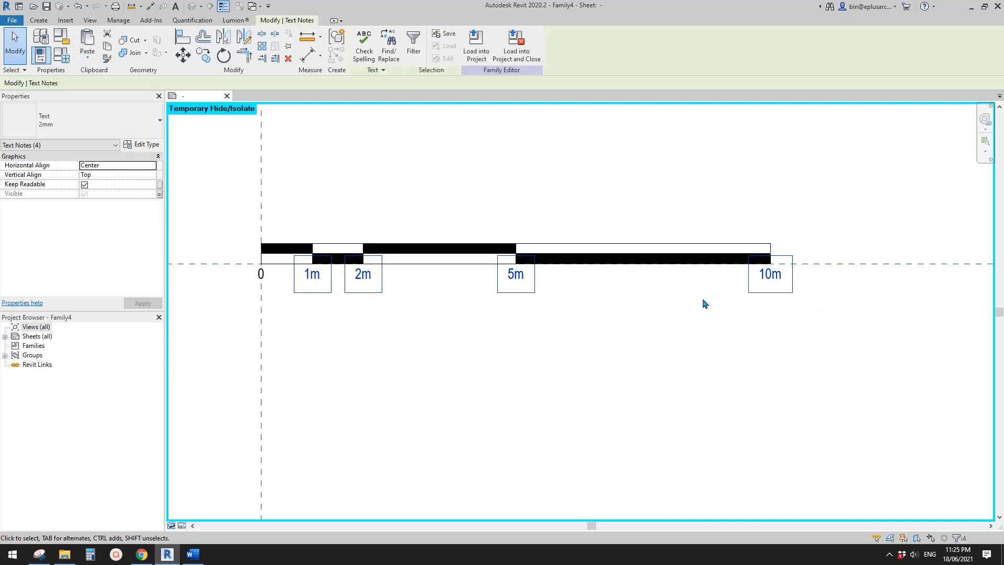
pyautogui.moveTo(703, 303); pyautogui.dragTo(658, 314, button='middle')
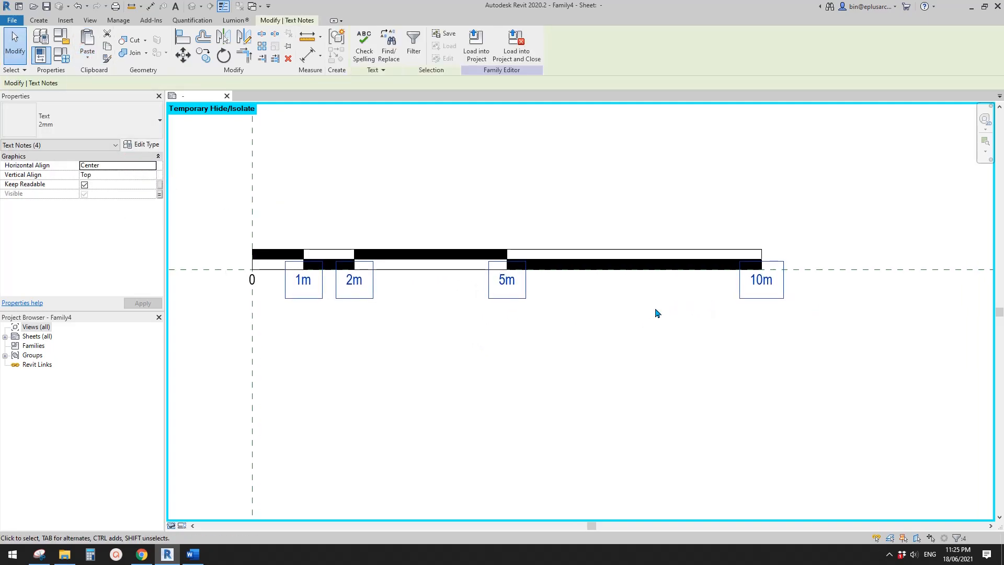
# Step: Change the pasted 10m label at the bar's far end to 100mm
pyautogui.scroll(2, 763, 280)
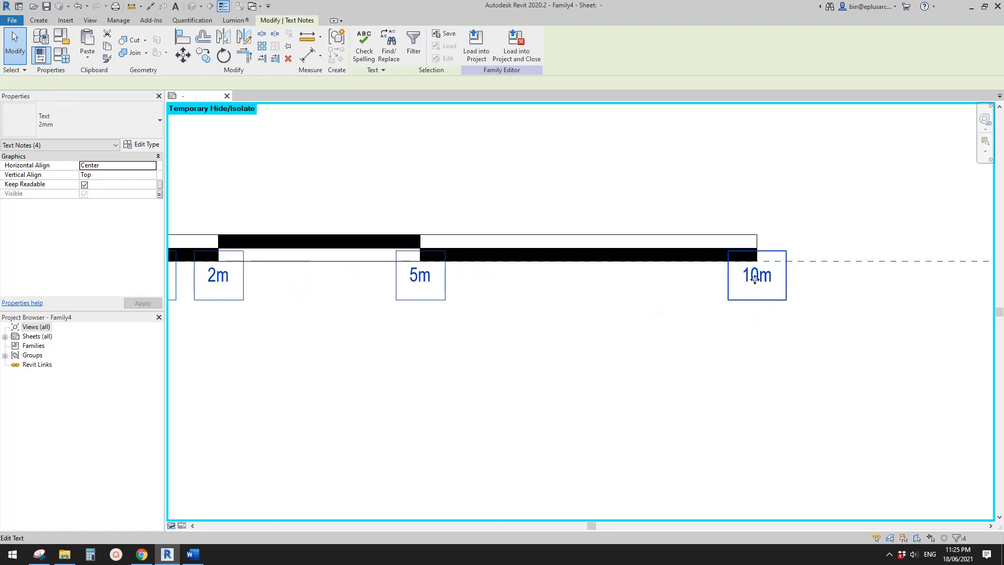
pyautogui.doubleClick(766, 282)
pyautogui.moveTo(773, 284); pyautogui.dragTo(745, 279)
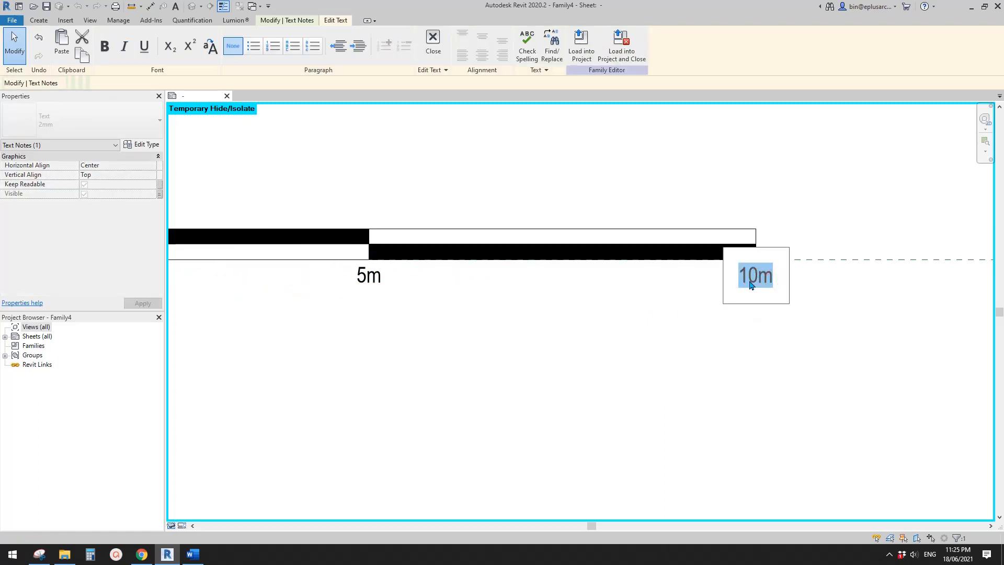
pyautogui.write('100mm')
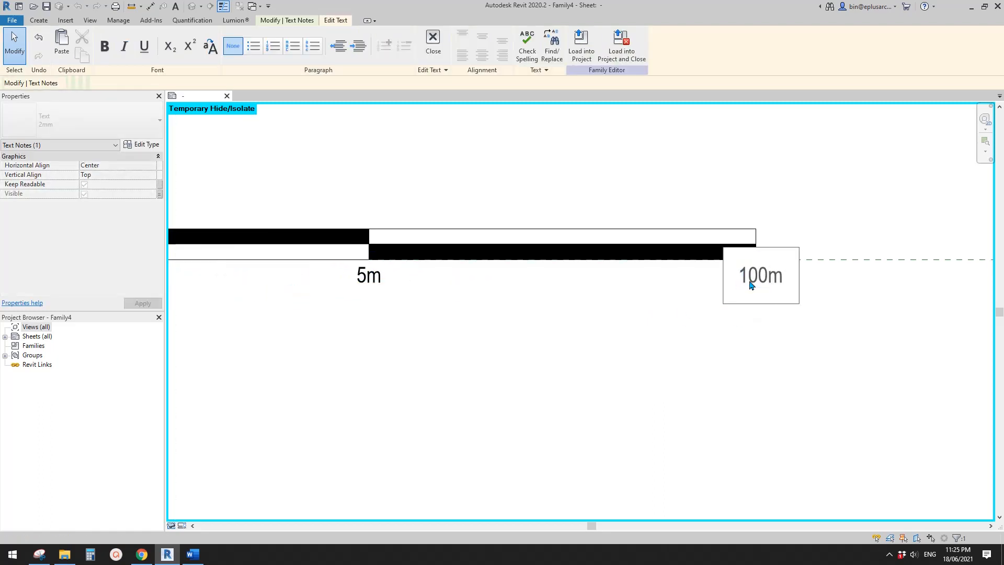
pyautogui.click(736, 365)
pyautogui.scroll(-2, 646, 346)
# Step: Change the pasted 5m label between the third and fourth segments to 50mm
pyautogui.scroll(1, 434, 330)
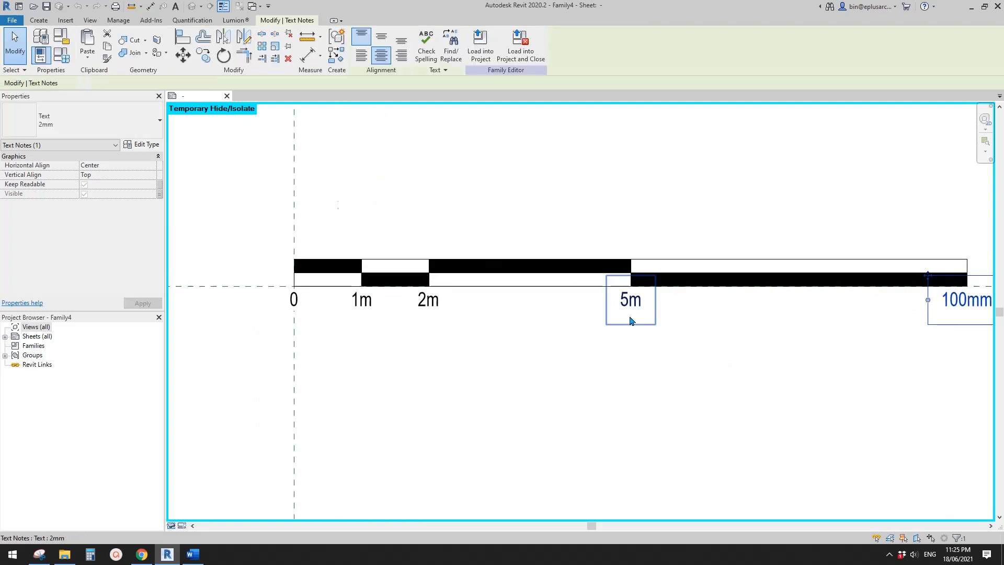
pyautogui.doubleClick(636, 304)
pyautogui.moveTo(640, 306); pyautogui.dragTo(612, 308)
pyautogui.write('50mm')
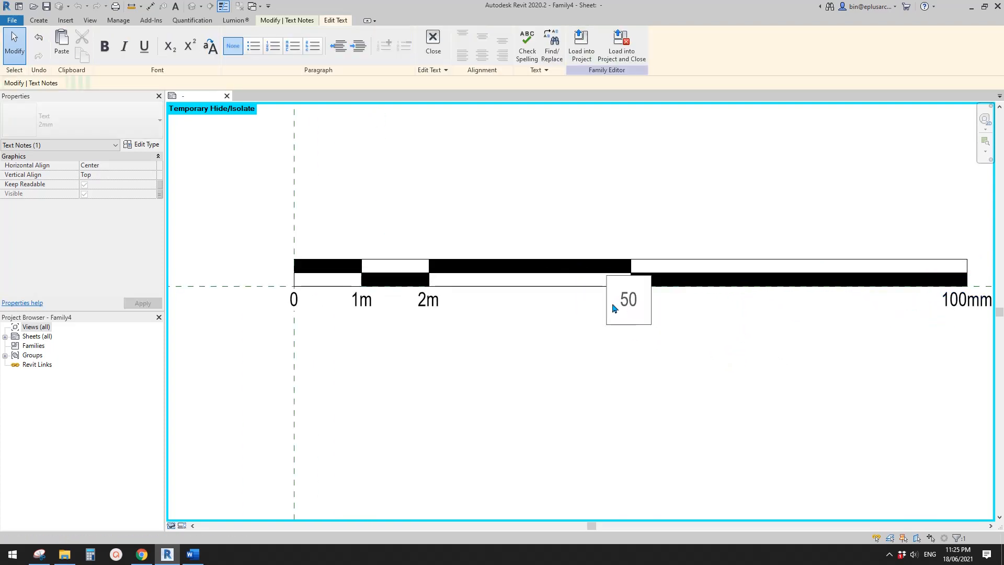
pyautogui.click(517, 323)
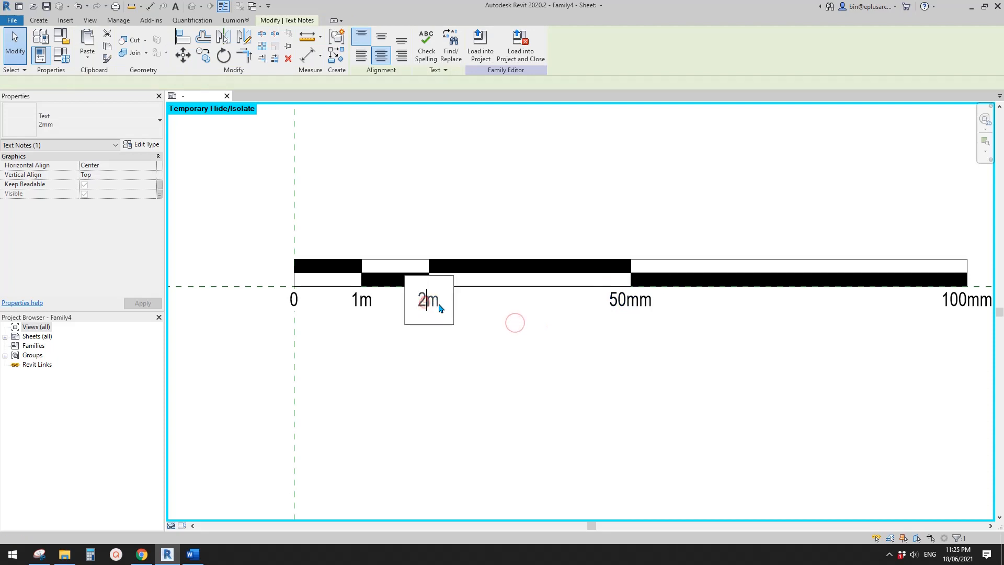
# Step: Change the pasted 2m label to 20mm and the pasted 1m label to 10mm
pyautogui.doubleClick(426, 300)
pyautogui.write('20mm')
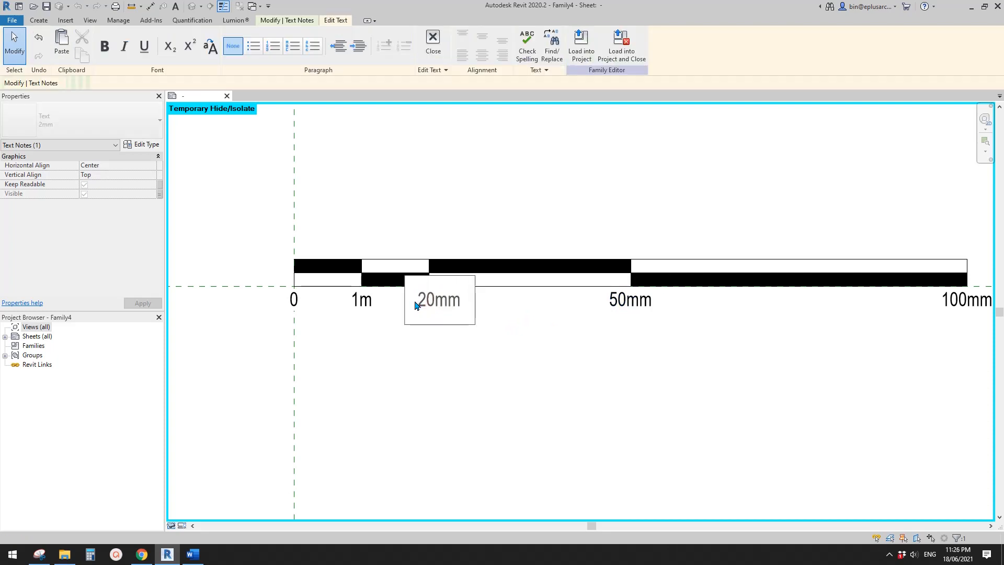
pyautogui.click(387, 343)
pyautogui.doubleClick(357, 301)
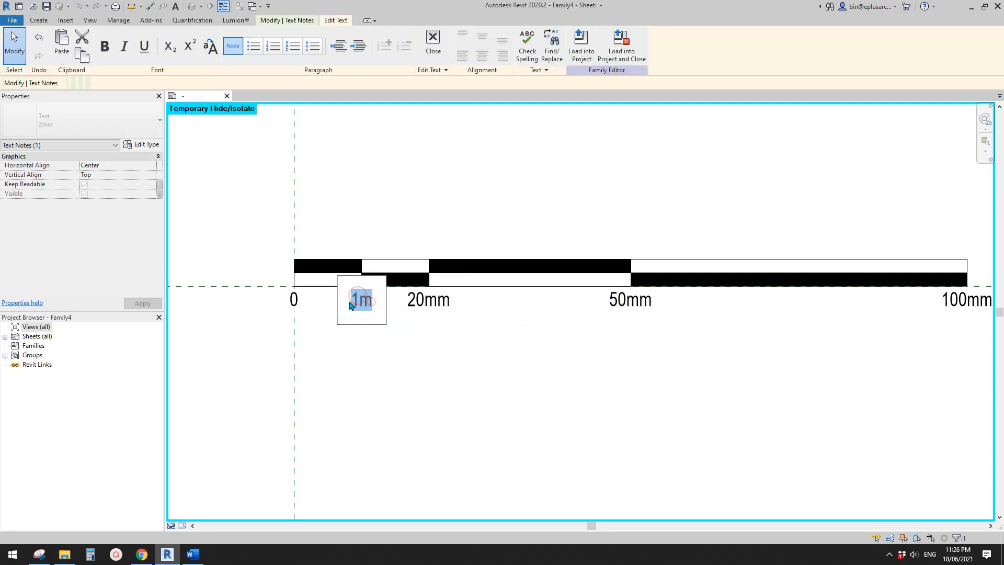
pyautogui.write('10mm')
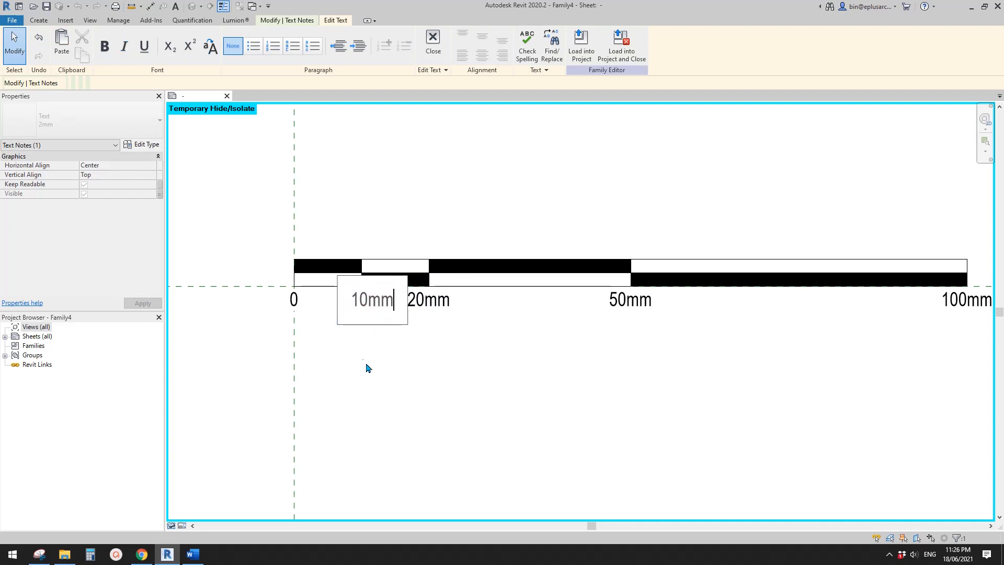
pyautogui.click(366, 363)
# Step: Associate the visibility of the 10mm, 20mm, 50mm and 100mm labels with a new type family parameter named 1/1
pyautogui.scroll(-1, 366, 363)
pyautogui.scroll(-1, 467, 344)
pyautogui.moveTo(805, 369); pyautogui.dragTo(361, 319)
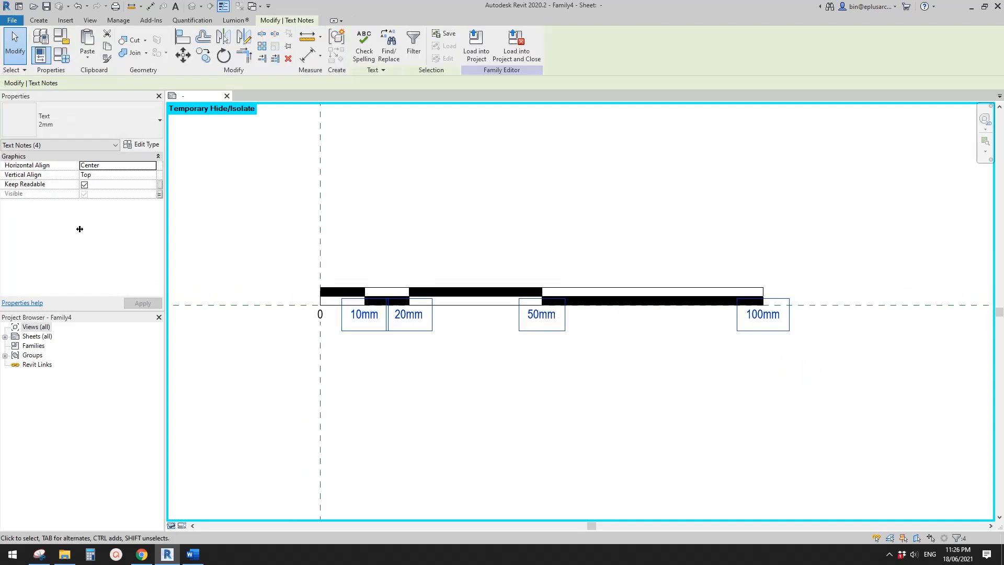
pyautogui.click(159, 194)
pyautogui.click(263, 340)
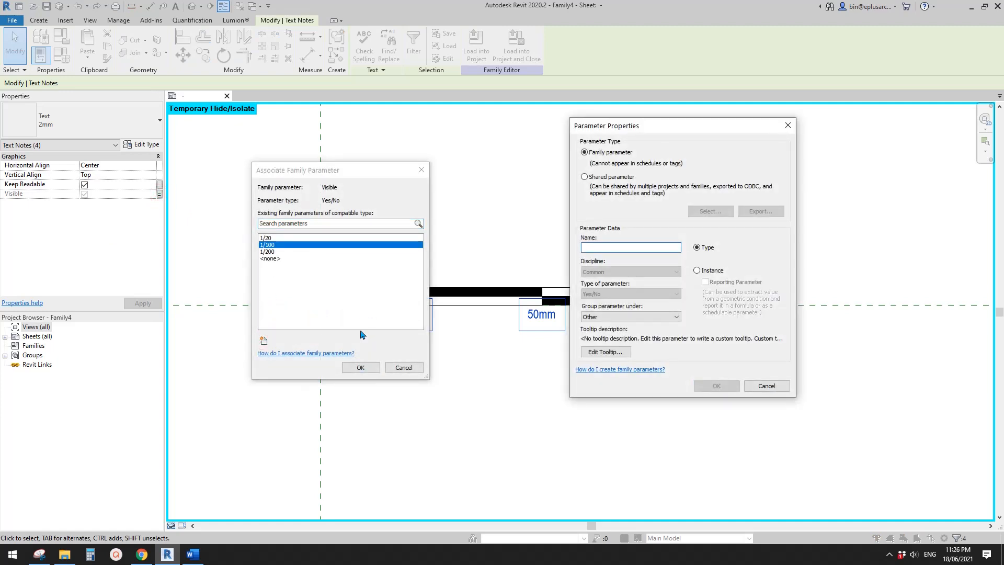
pyautogui.write('1/1')
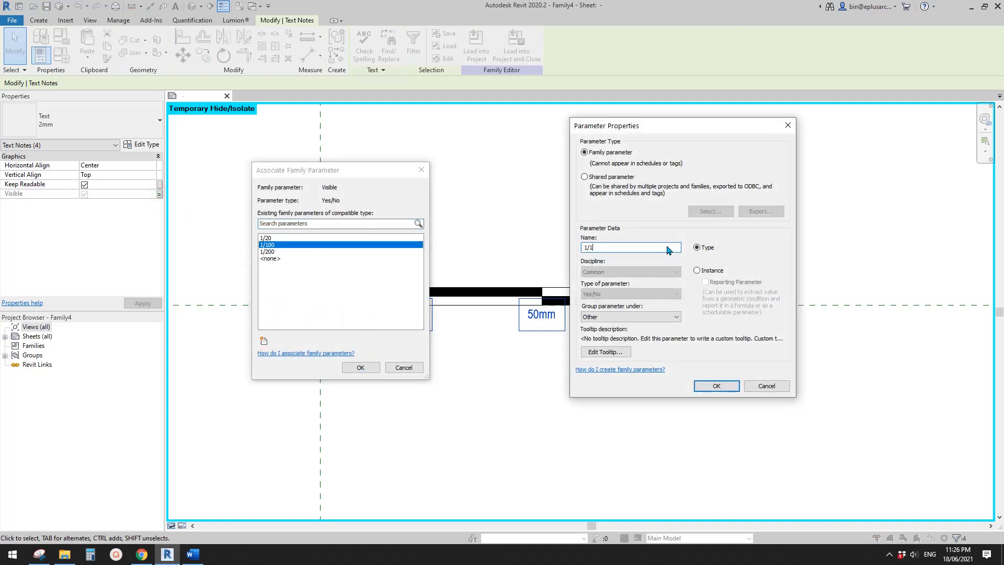
pyautogui.click(716, 385)
pyautogui.click(363, 368)
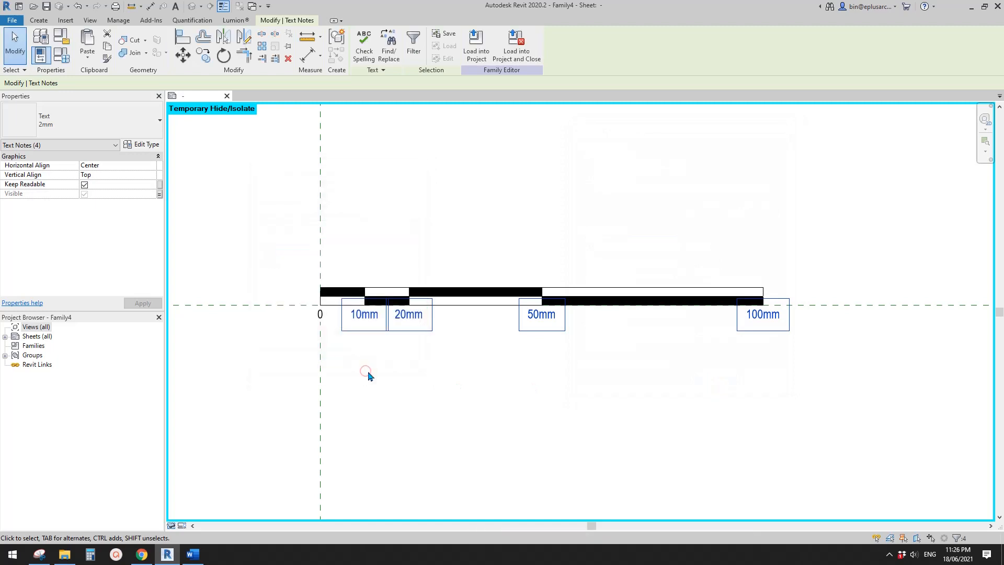
pyautogui.click(298, 309)
# Step: Reset the temporary hide so that all the scale label sets are shown in the view again
pyautogui.scroll(-1, 312, 262)
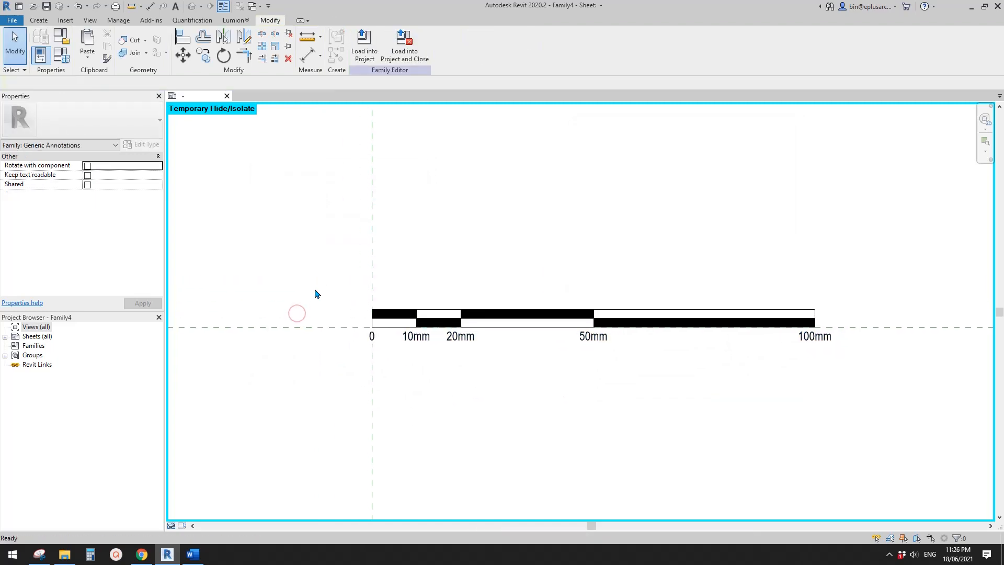
pyautogui.scroll(-1, 317, 260)
pyautogui.scroll(1, 333, 243)
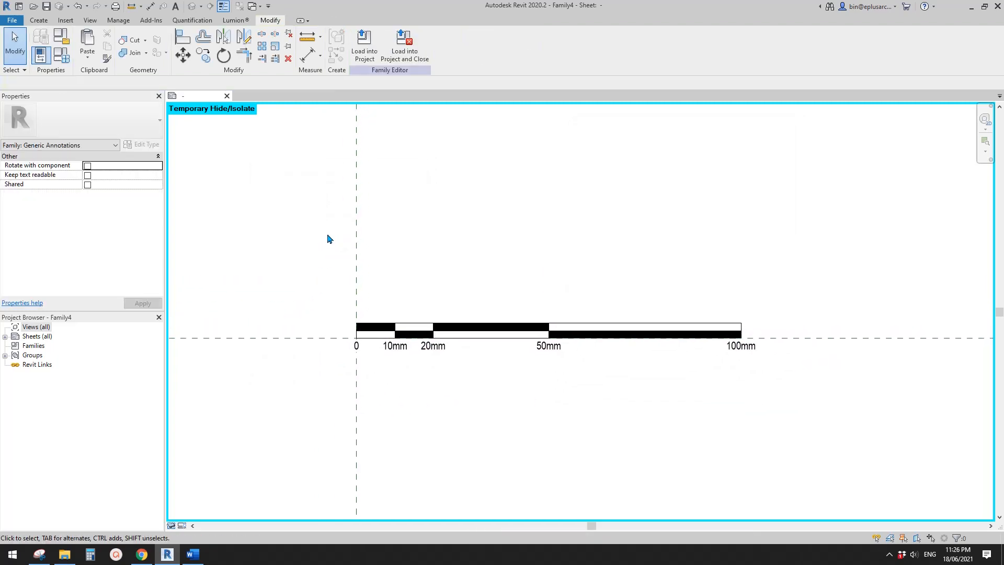
pyautogui.press('h')
pyautogui.press('r')
pyautogui.moveTo(500, 274); pyautogui.dragTo(491, 248, button='middle')
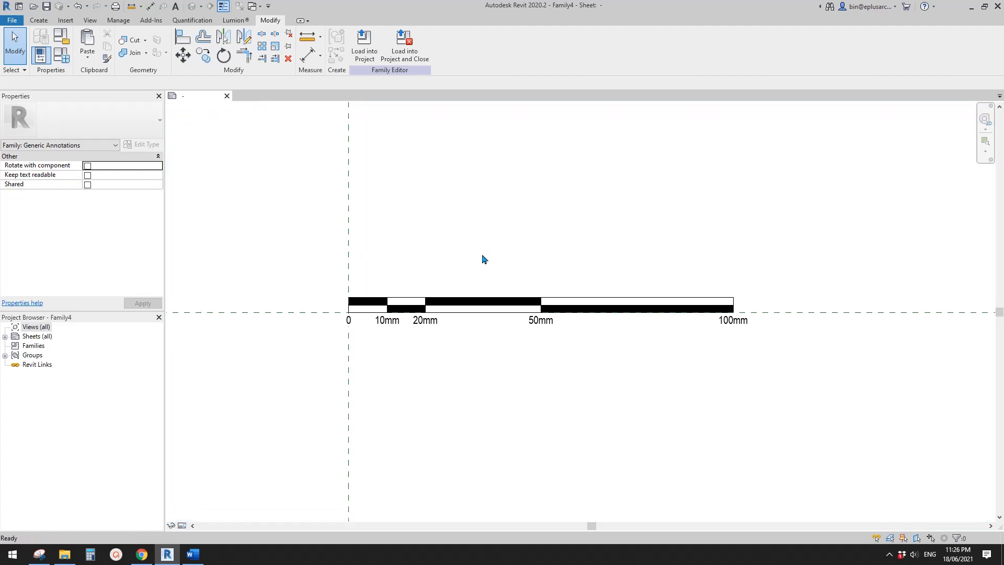
pyautogui.moveTo(508, 324); pyautogui.dragTo(509, 317, button='middle')
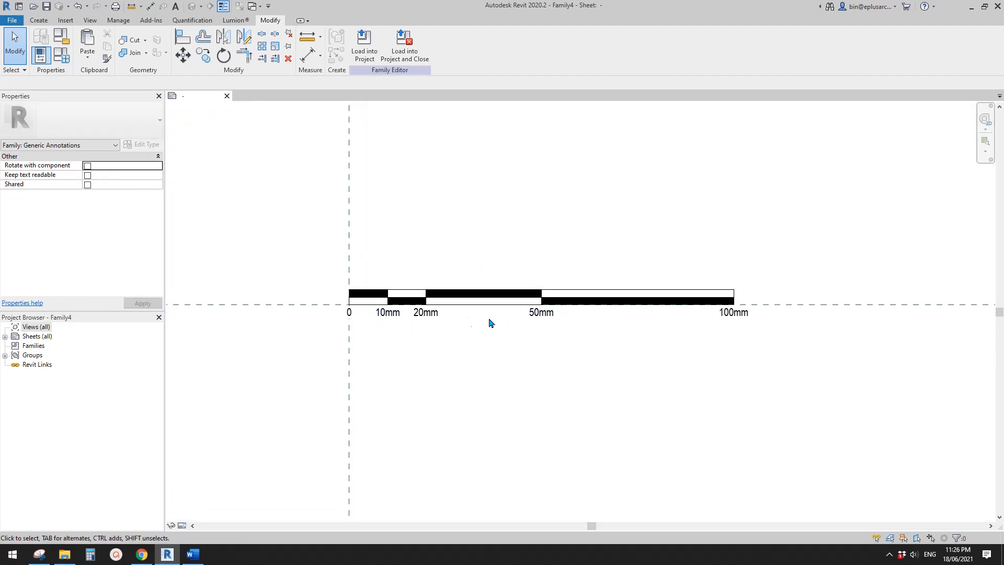
# Step: Examine the label positions along the scale bar and the text type properties of the 20mm label
pyautogui.scroll(2, 622, 315)
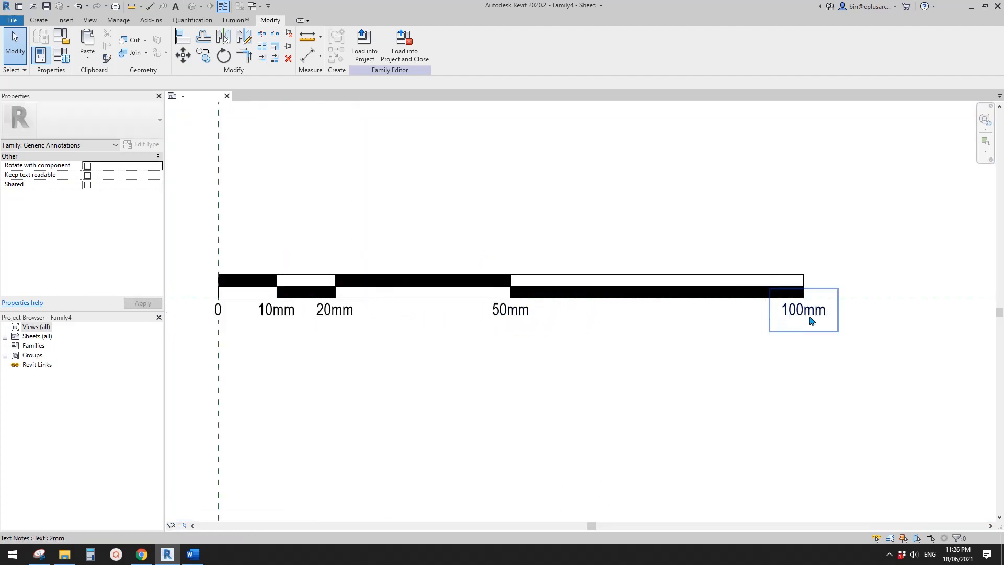
pyautogui.scroll(-2, 471, 312)
pyautogui.scroll(2, 454, 312)
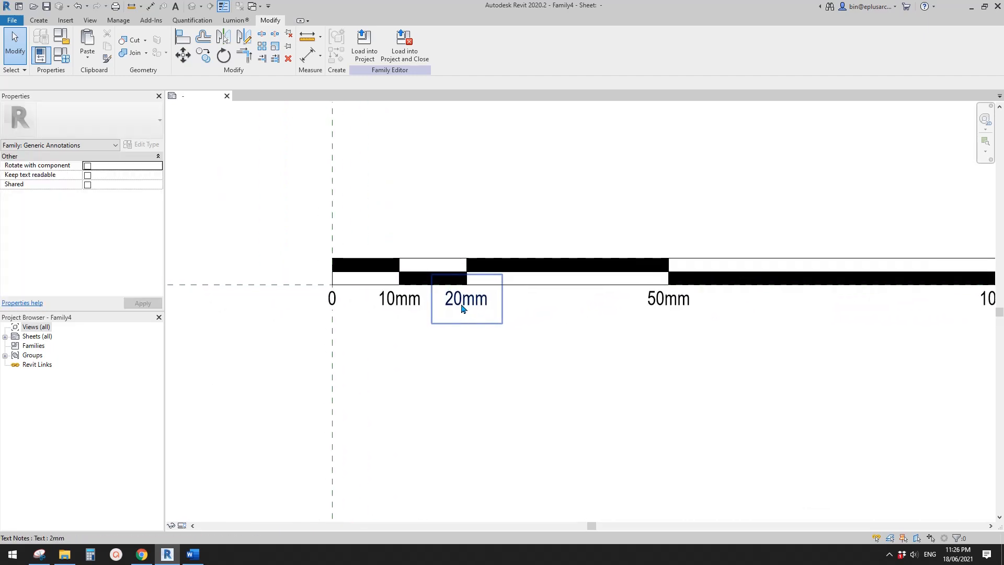
pyautogui.click(461, 306)
pyautogui.press('Escape')
pyautogui.moveTo(495, 350); pyautogui.dragTo(456, 301)
pyautogui.click(460, 302)
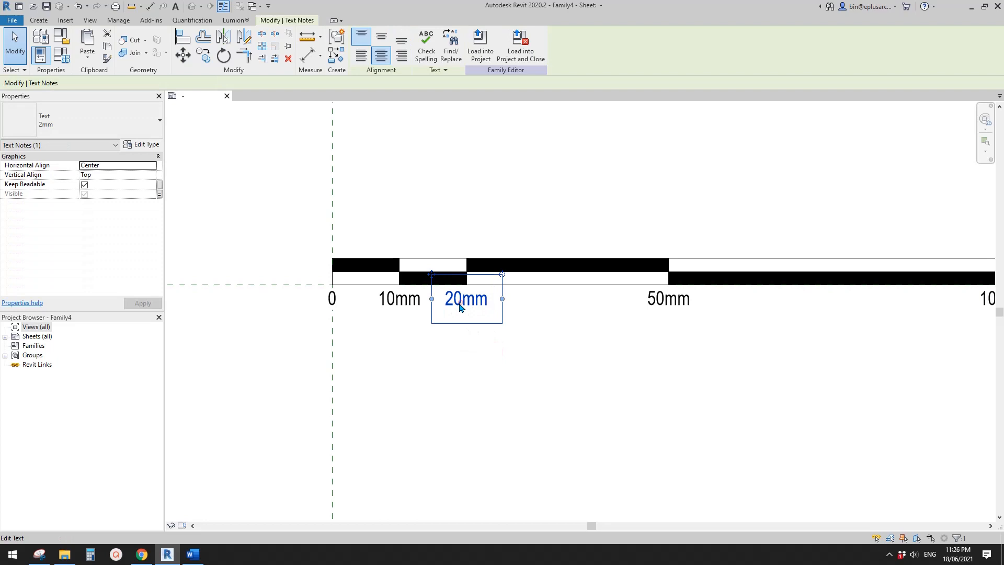
pyautogui.click(146, 145)
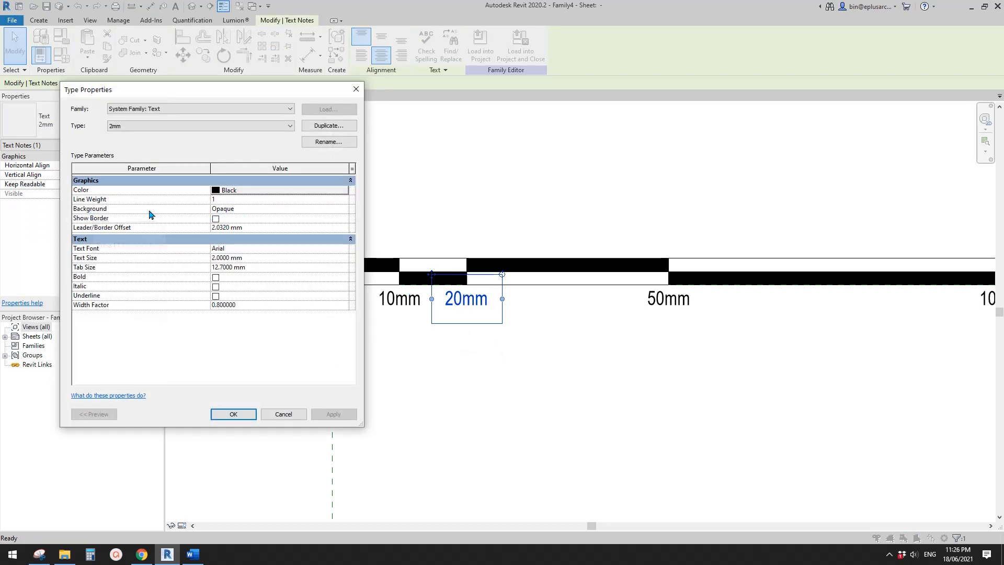
pyautogui.click(287, 414)
pyautogui.scroll(-1, 474, 314)
pyautogui.moveTo(498, 316); pyautogui.dragTo(356, 316, button='middle')
pyautogui.moveTo(580, 319); pyautogui.dragTo(557, 320, button='middle')
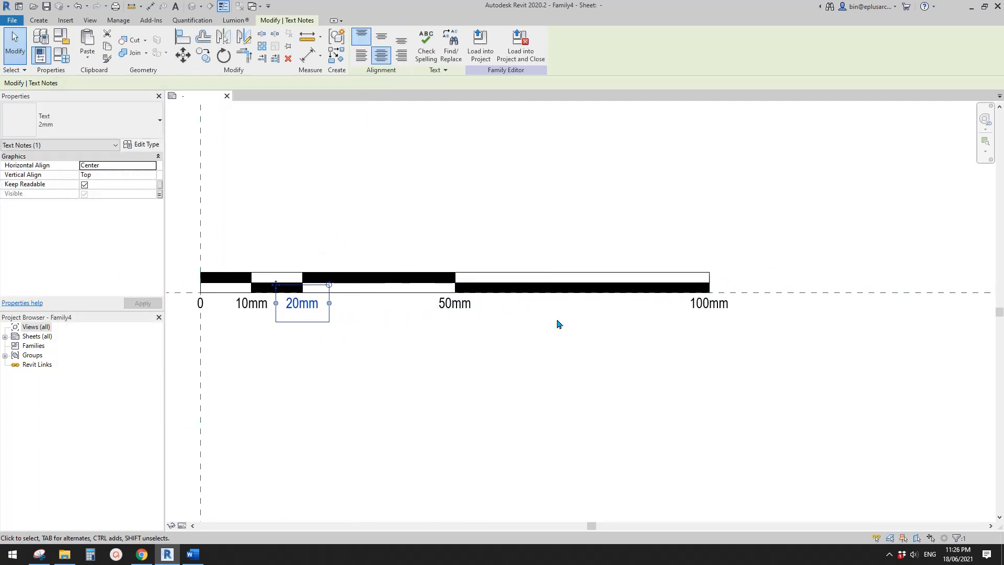
pyautogui.click(751, 312)
# Step: Turn on preview visibility for the scale bar view
pyautogui.scroll(-3, 638, 305)
pyautogui.moveTo(491, 311)
pyautogui.mouseDown(button='middle')
pyautogui.moveTo(601, 310)
pyautogui.moveTo(537, 320)
pyautogui.moveTo(463, 302)
pyautogui.mouseUp(button='middle')
pyautogui.scroll(1, 570, 312)
pyautogui.scroll(2, 510, 307)
pyautogui.scroll(1, 464, 301)
pyautogui.moveTo(493, 295); pyautogui.dragTo(485, 302, button='middle')
pyautogui.scroll(-1, 487, 309)
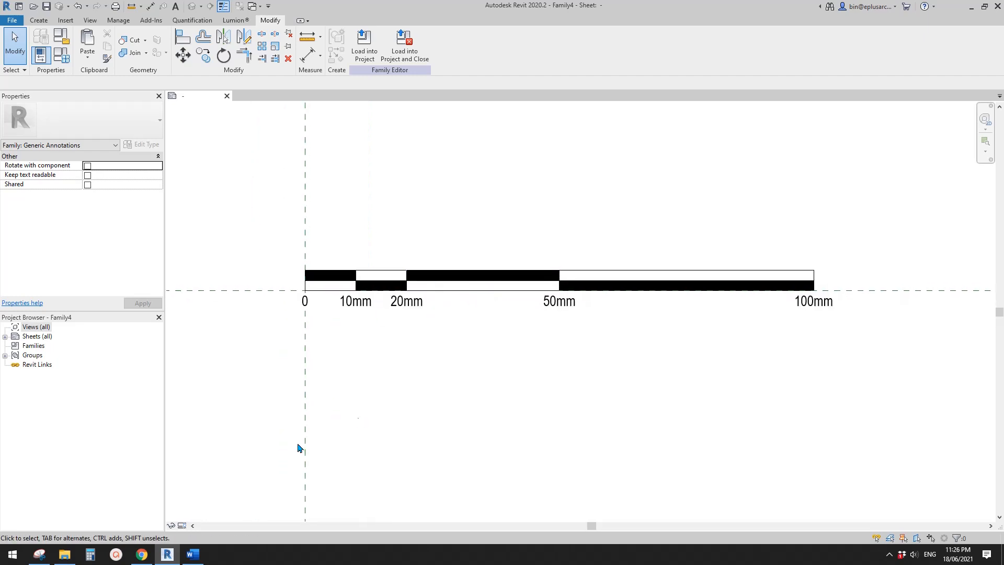
pyautogui.click(183, 526)
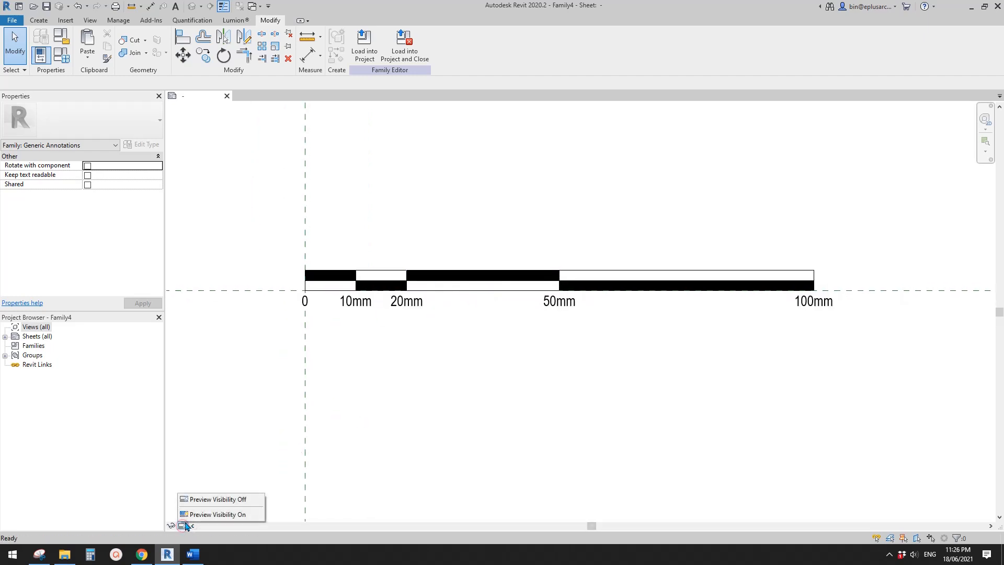
pyautogui.click(220, 517)
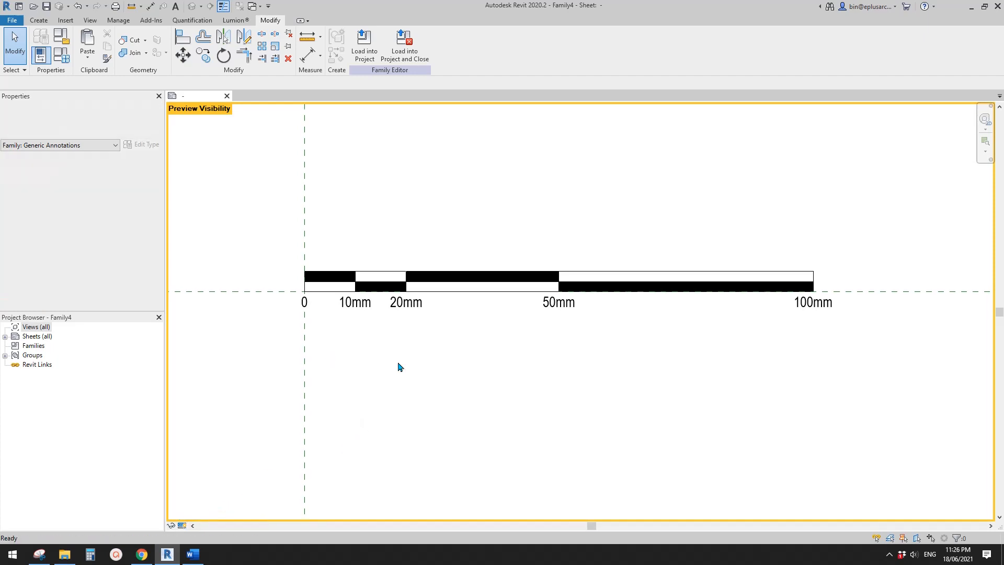
# Step: Create a new family type named 1/1
pyautogui.moveTo(223, 107); pyautogui.dragTo(278, 198, button='middle')
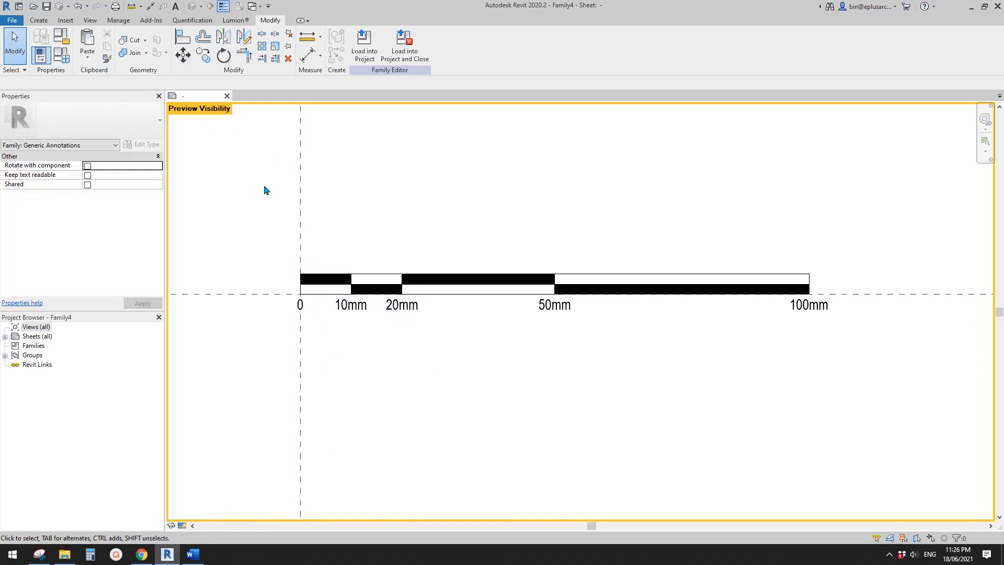
pyautogui.click(65, 59)
pyautogui.moveTo(244, 108); pyautogui.dragTo(469, 113)
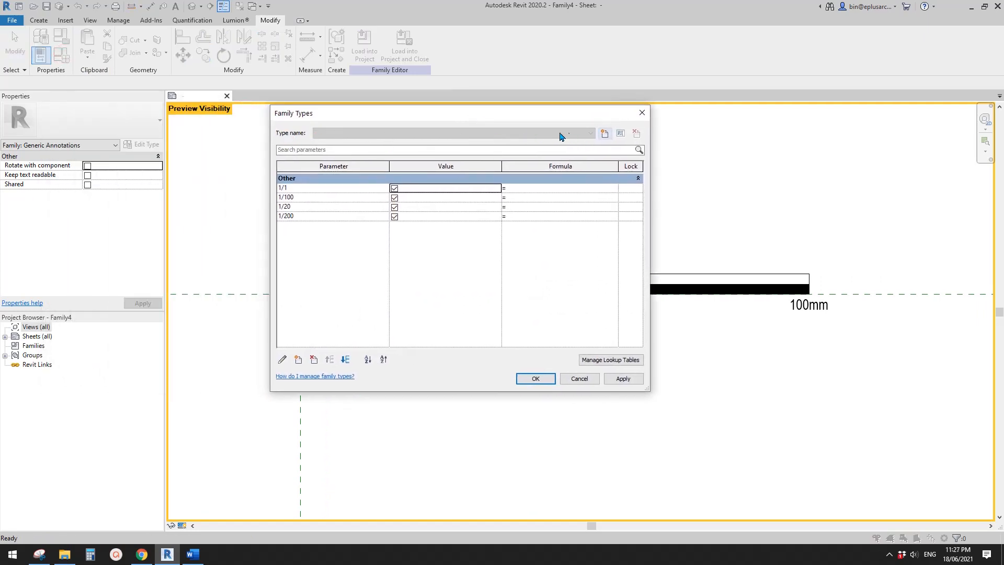
pyautogui.moveTo(484, 116)
pyautogui.mouseDown()
pyautogui.moveTo(345, 58)
pyautogui.moveTo(296, 92)
pyautogui.moveTo(501, 111)
pyautogui.mouseUp()
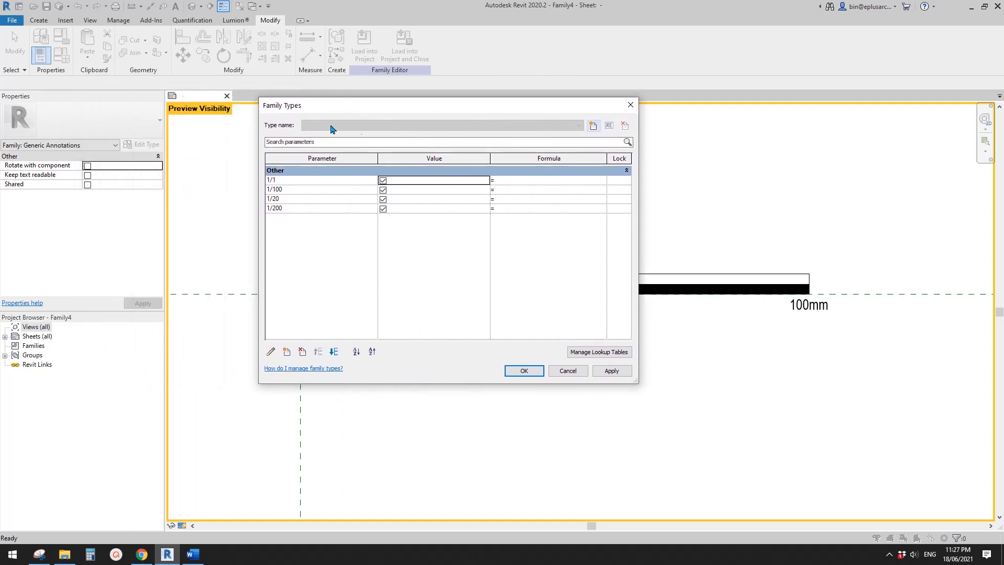
pyautogui.moveTo(433, 105); pyautogui.dragTo(424, 105)
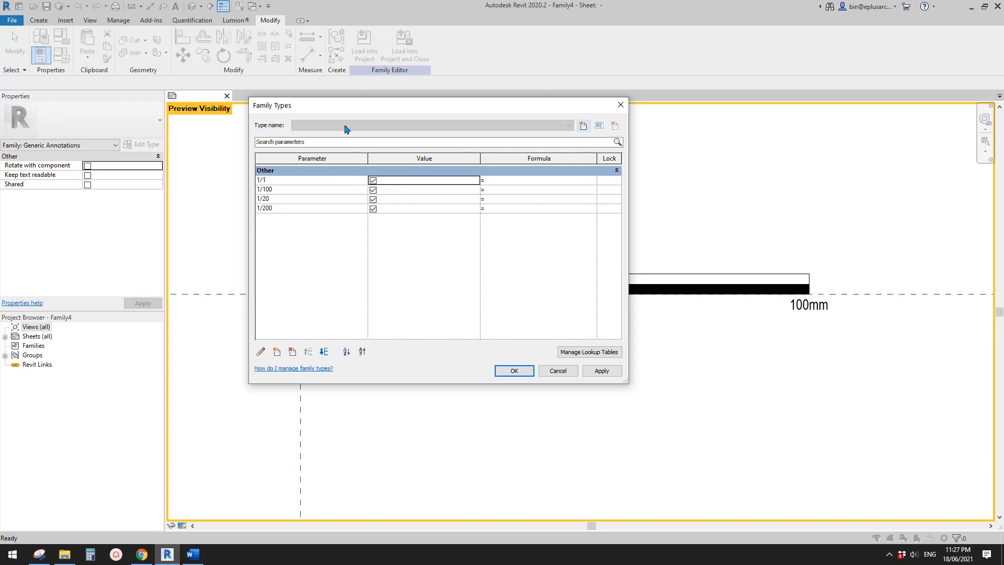
pyautogui.click(584, 126)
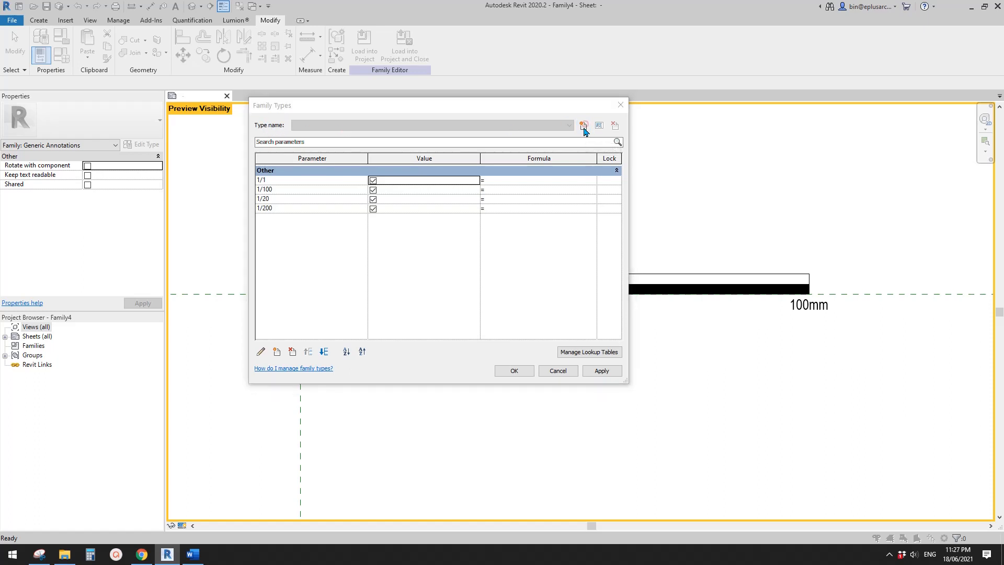
pyautogui.moveTo(340, 245); pyautogui.dragTo(481, 246)
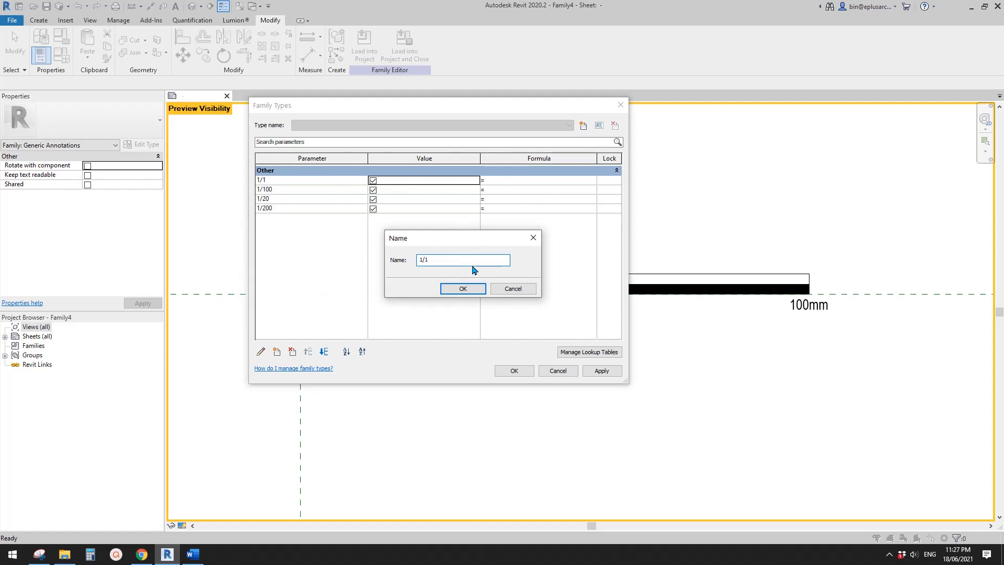
pyautogui.click(462, 289)
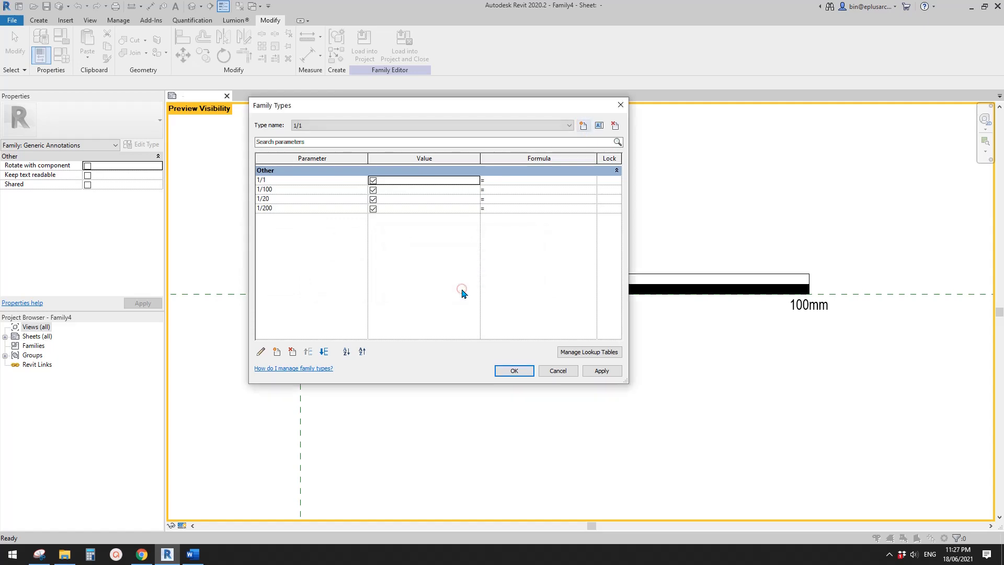
# Step: Switch off the 1/100, 1/20 and 1/200 parameters for the 1/1 type and apply the change
pyautogui.click(373, 190)
pyautogui.click(373, 199)
pyautogui.click(372, 209)
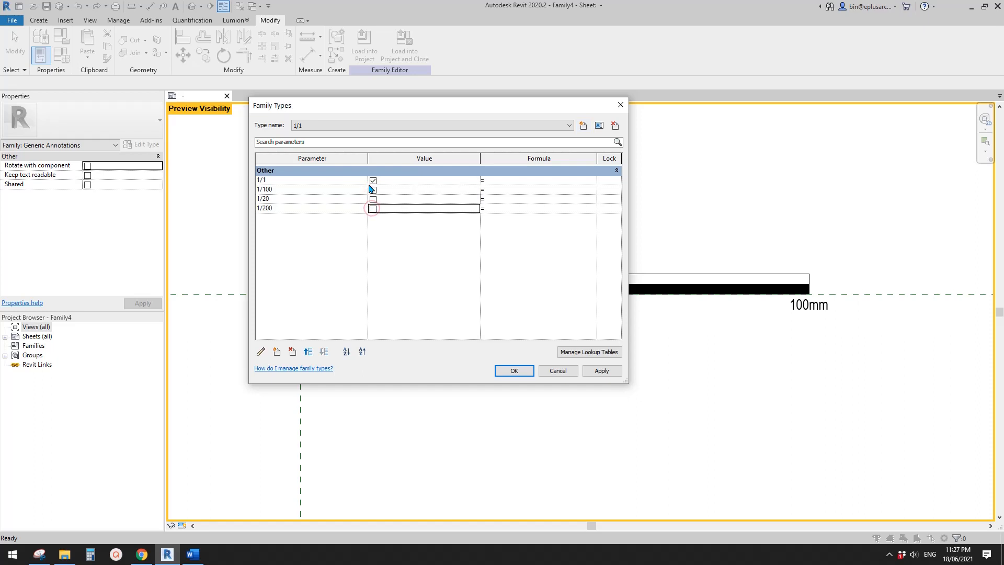
pyautogui.click(609, 376)
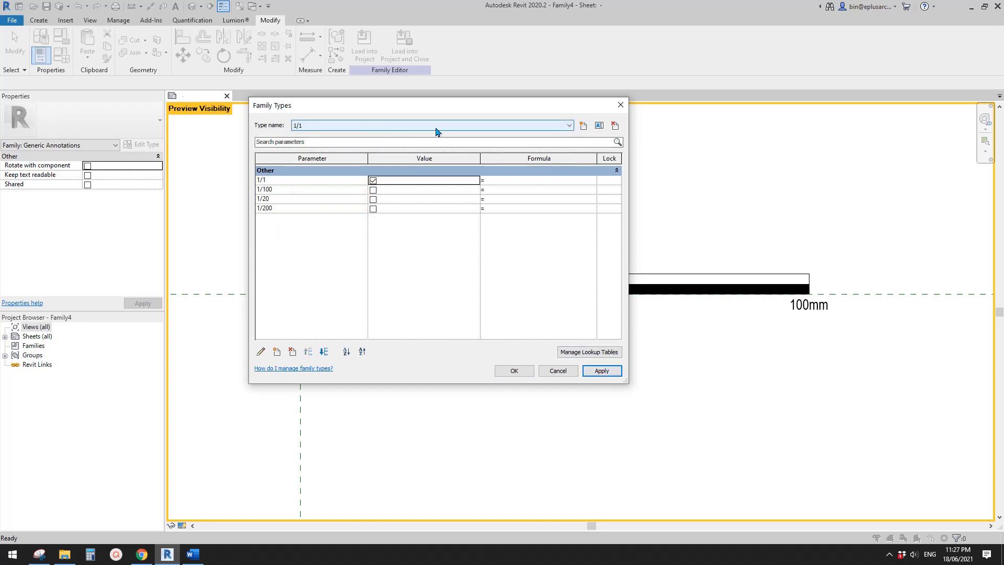
# Step: Create a family type named 1/20 with only the 1/20 parameter enabled, and apply it
pyautogui.click(583, 125)
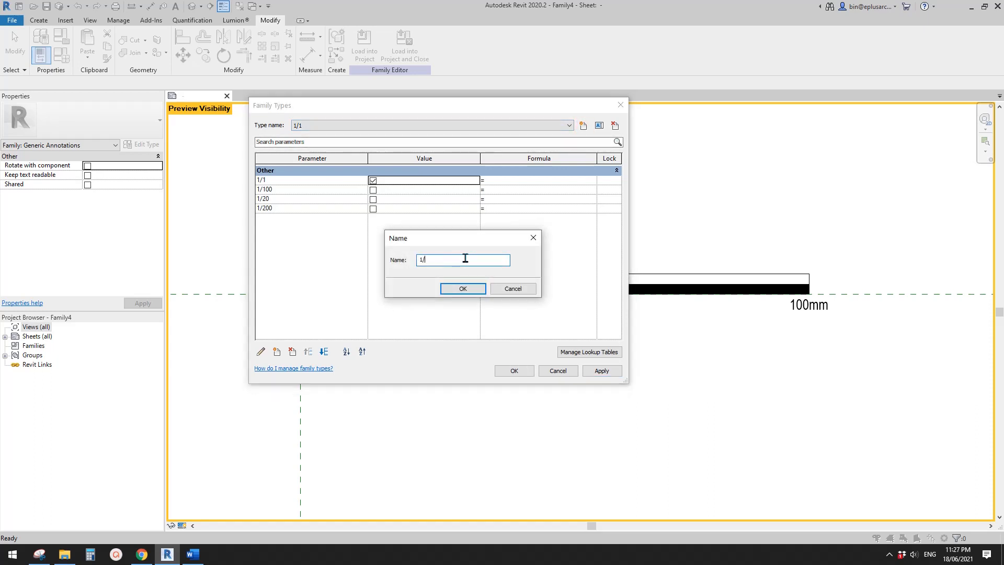
pyautogui.write('1/20')
pyautogui.click(452, 291)
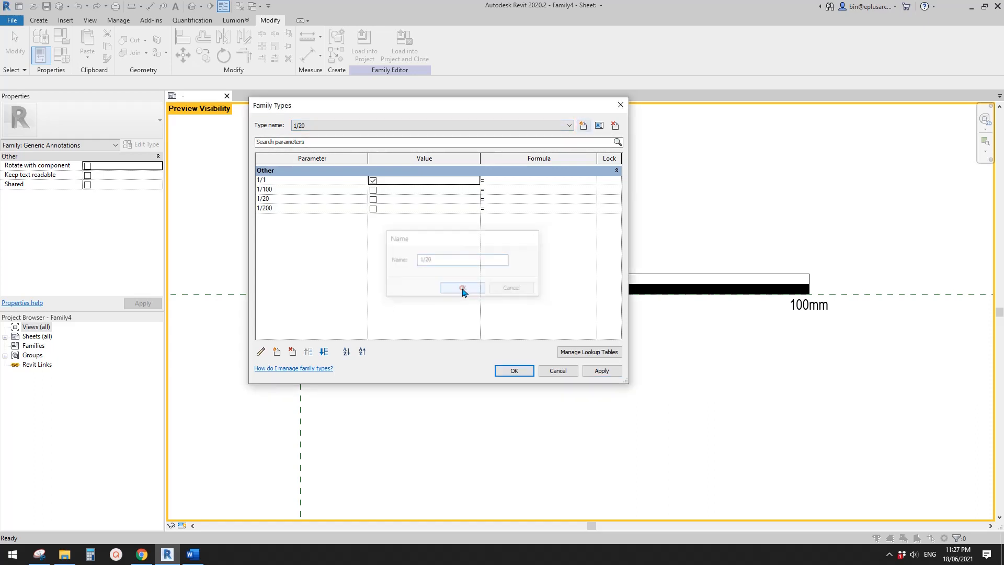
pyautogui.click(372, 199)
pyautogui.click(373, 181)
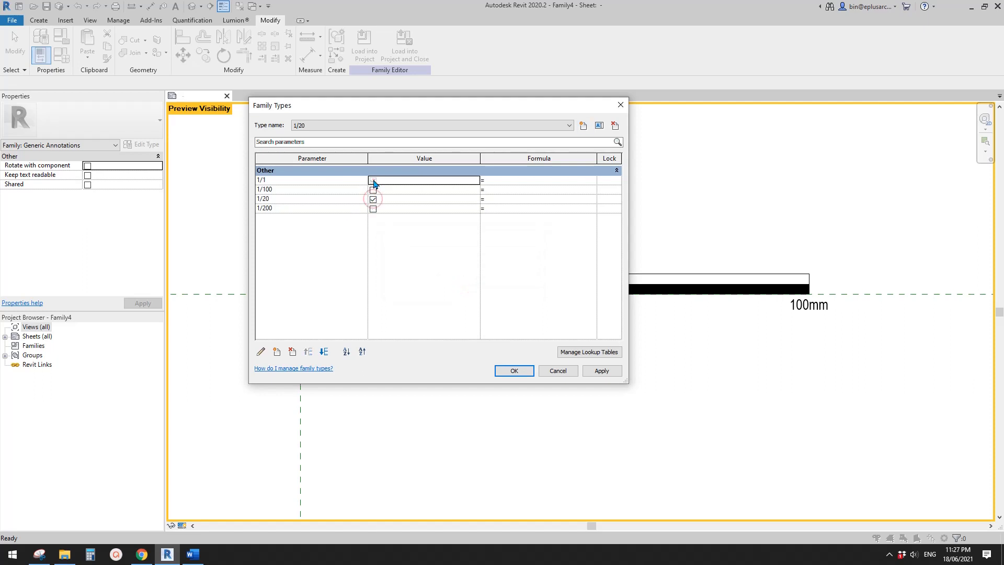
pyautogui.click(601, 371)
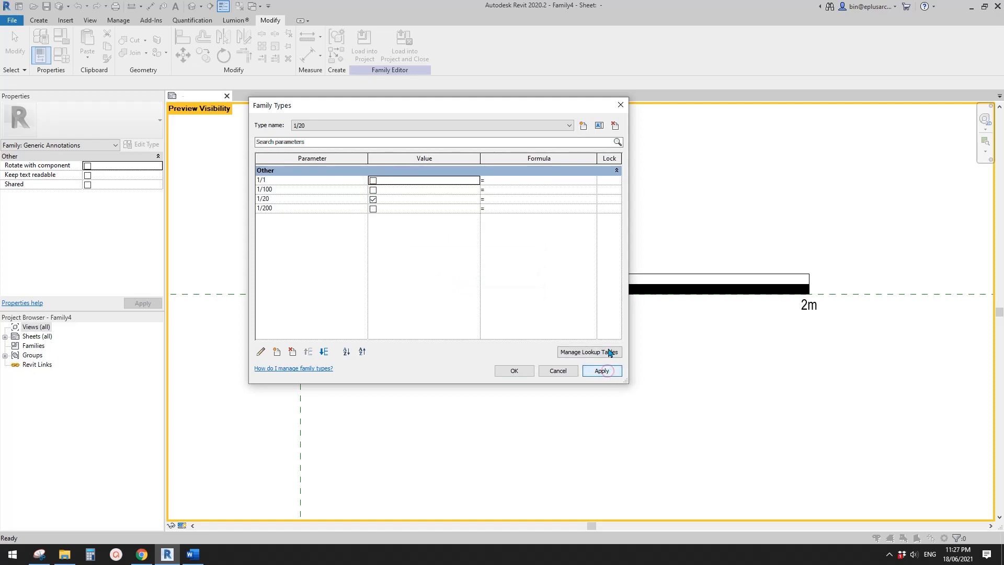
# Step: Create a family type named 1/100 with only the 1/100 parameter enabled, and apply it
pyautogui.click(584, 126)
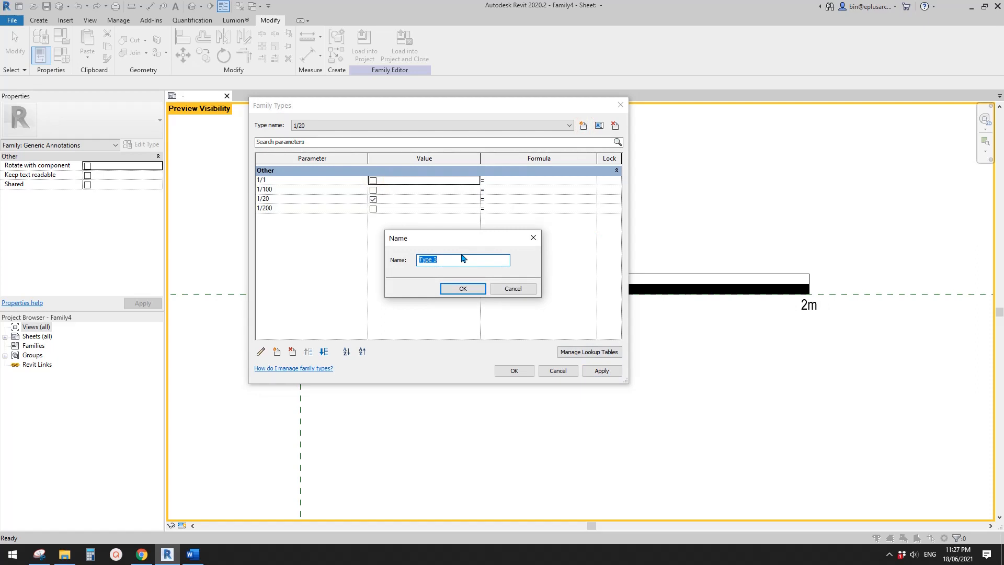
pyautogui.click(463, 289)
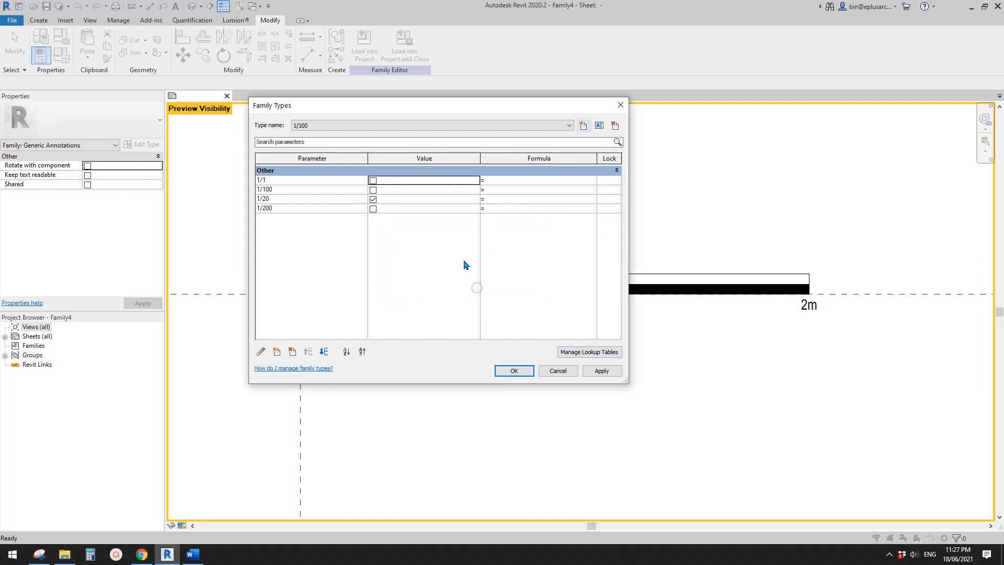
pyautogui.click(374, 200)
pyautogui.click(375, 192)
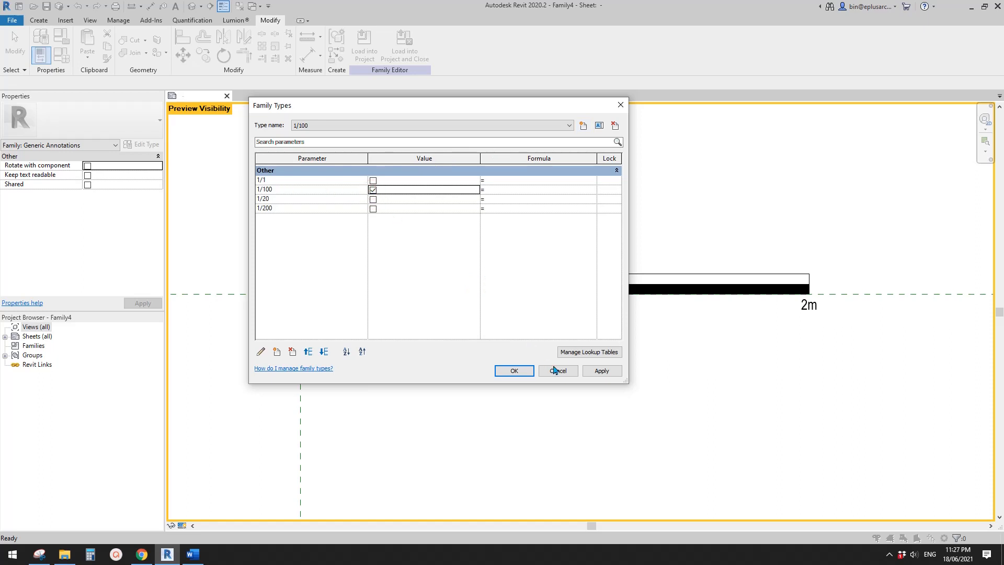
pyautogui.click(601, 370)
# Step: Create a family type named 1/200 with only the 1/200 parameter enabled, and accept the family types
pyautogui.click(584, 127)
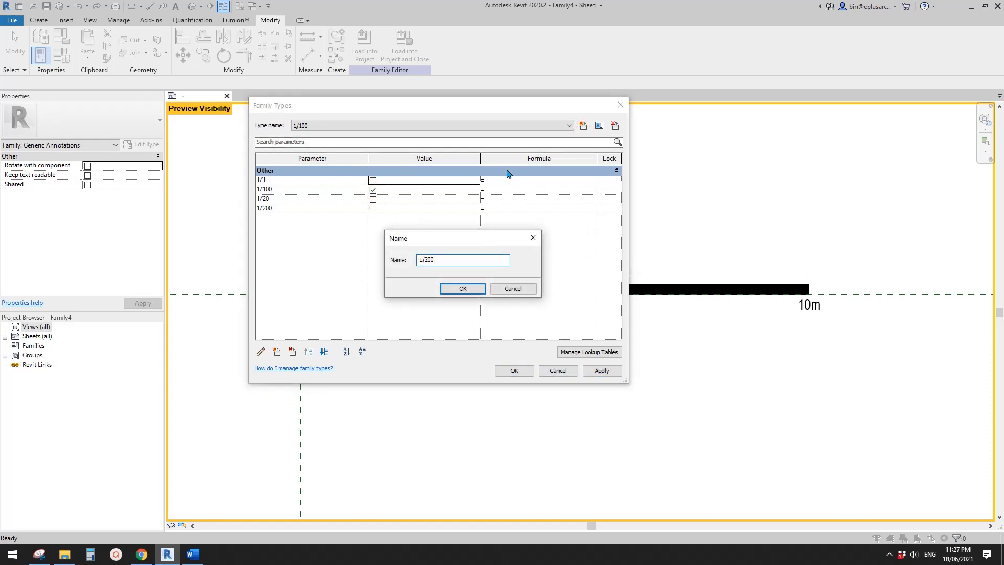
pyautogui.click(463, 289)
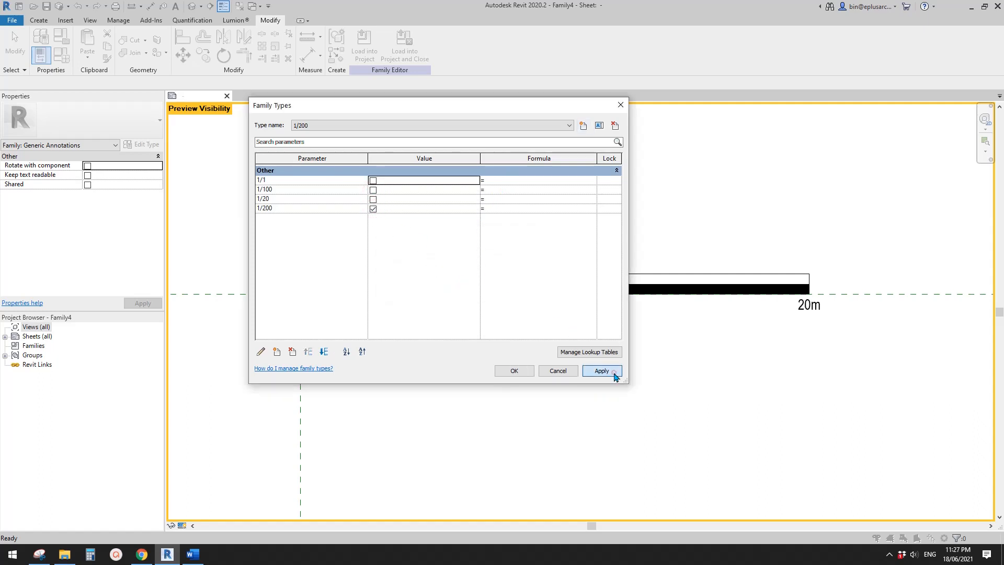
pyautogui.click(488, 128)
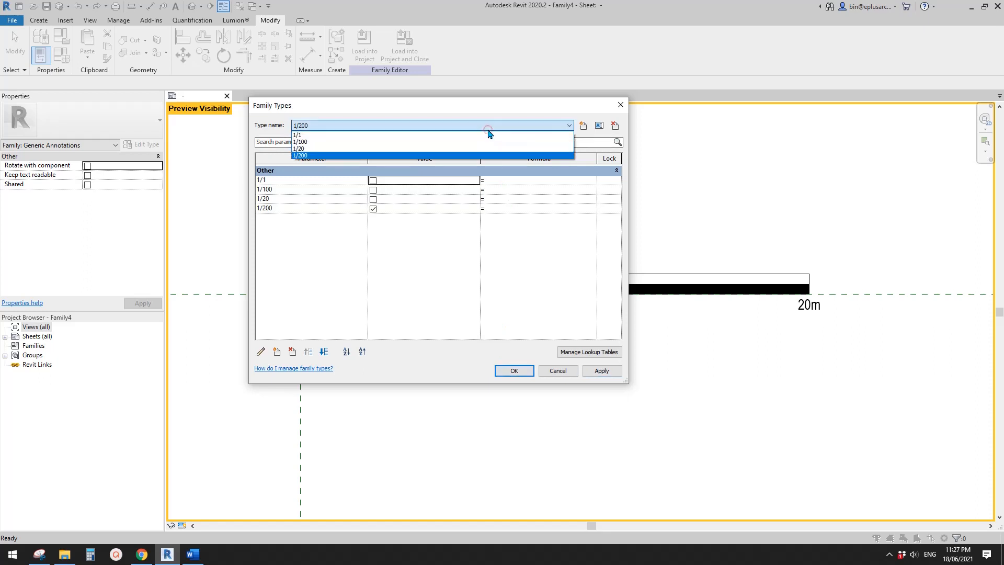
pyautogui.click(307, 110)
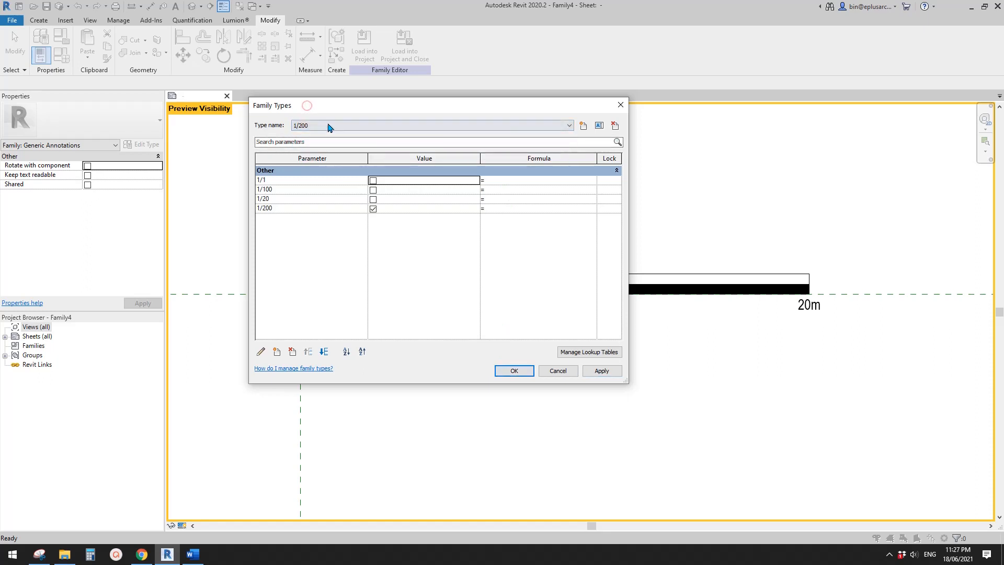
pyautogui.click(514, 371)
# Step: Reopen the family types and apply 1/200 and 1/100 in turn to check the scale bar labels of each
pyautogui.scroll(-1, 442, 341)
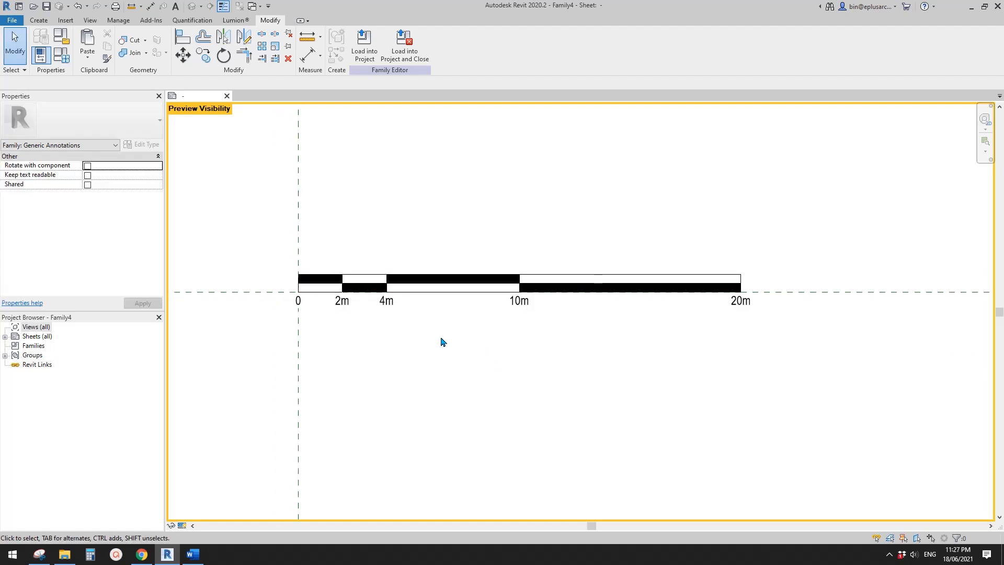
pyautogui.moveTo(265, 127); pyautogui.dragTo(377, 210, button='middle')
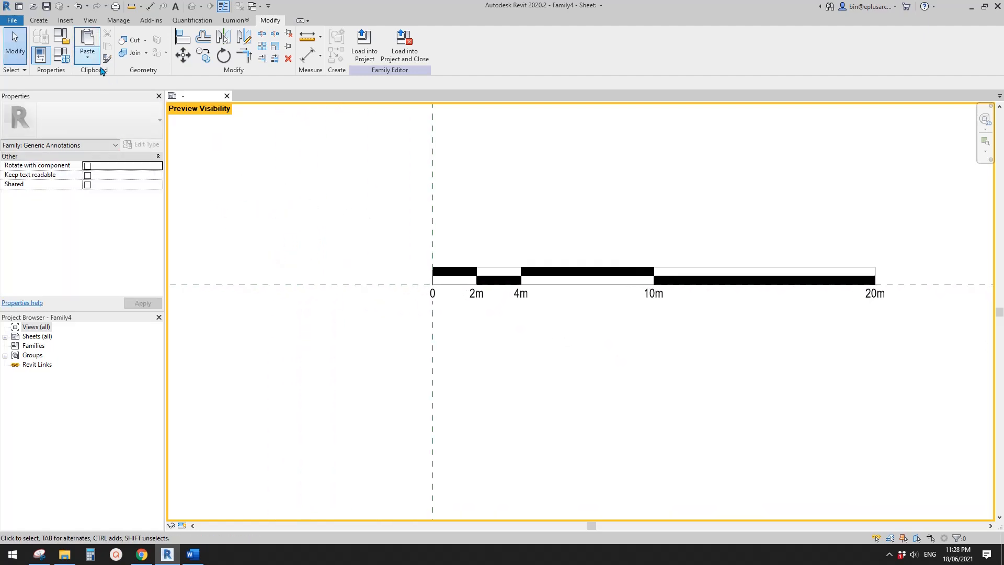
pyautogui.click(66, 55)
pyautogui.moveTo(494, 105); pyautogui.dragTo(286, 106)
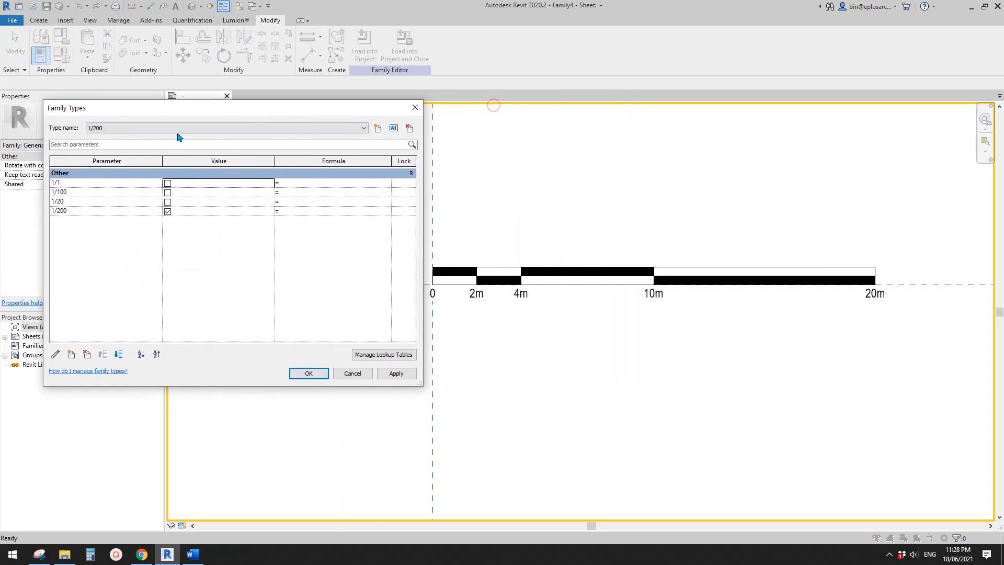
pyautogui.click(404, 376)
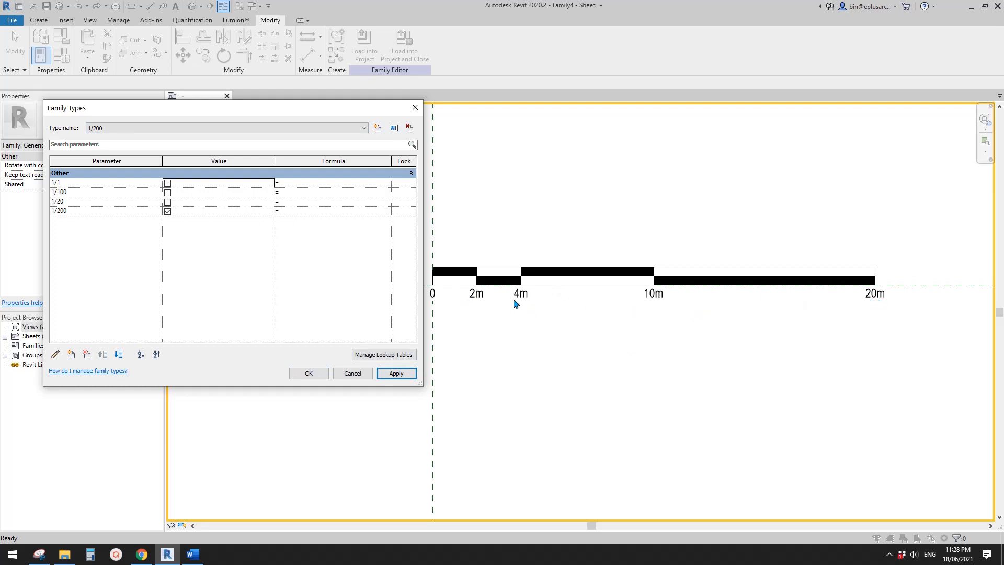
pyautogui.click(138, 128)
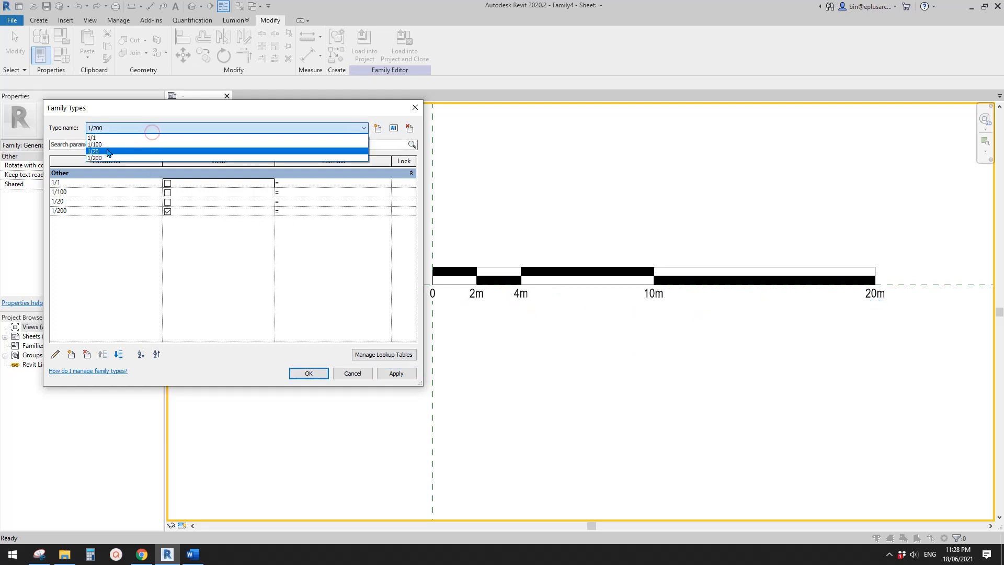
pyautogui.click(139, 144)
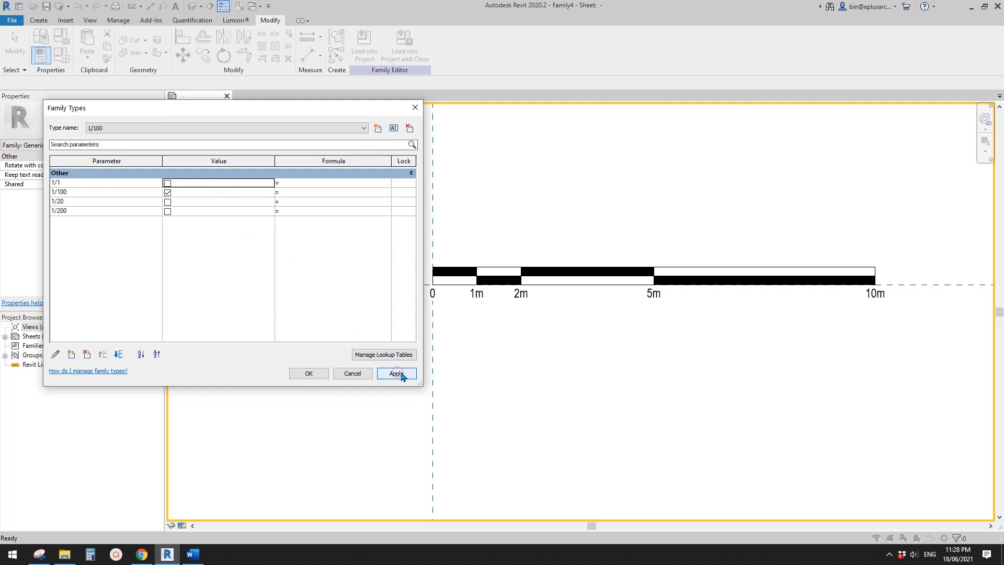
# Step: Apply the 1/20 type to check its labels, and accept the family types with 1/1 as the current type
pyautogui.click(139, 128)
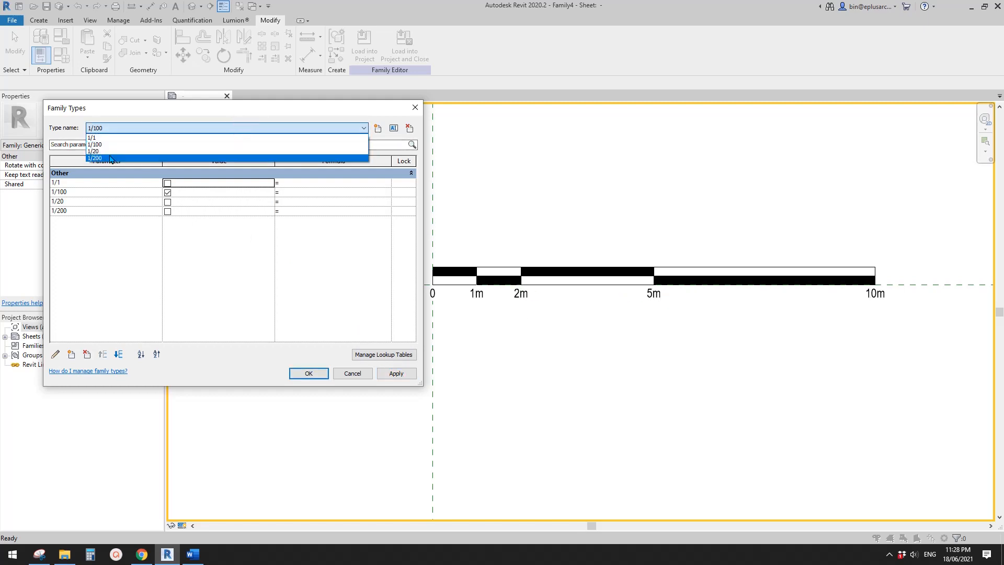
pyautogui.click(131, 163)
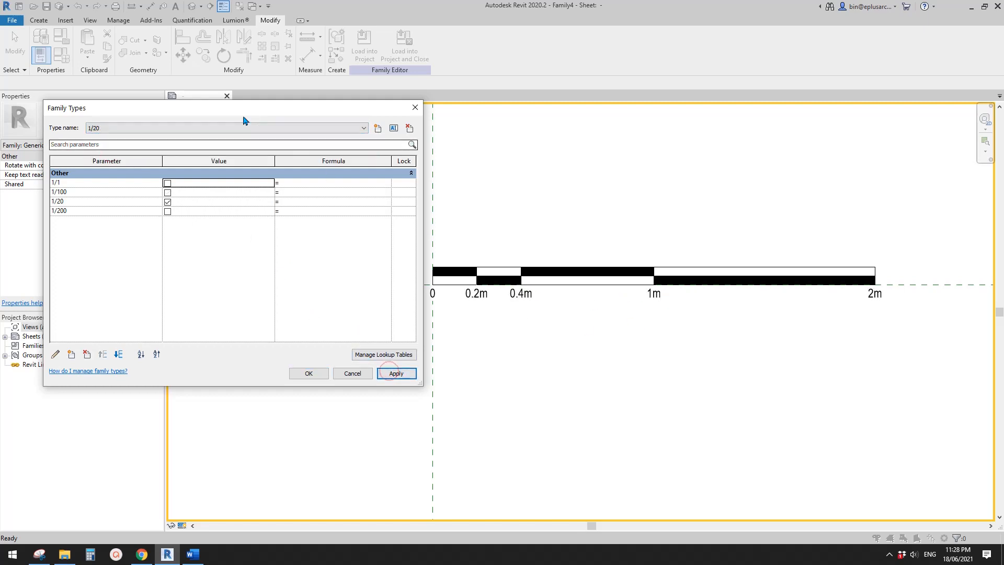
pyautogui.click(223, 126)
pyautogui.click(128, 138)
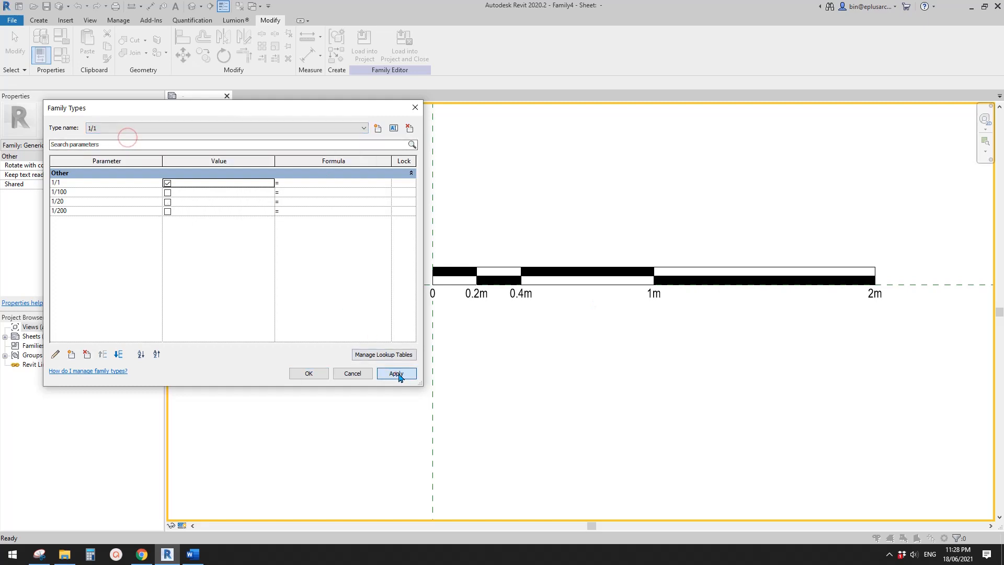
pyautogui.click(308, 375)
# Step: Turn off Preview Visibility in the family view
pyautogui.moveTo(301, 376); pyautogui.dragTo(281, 381, button='middle')
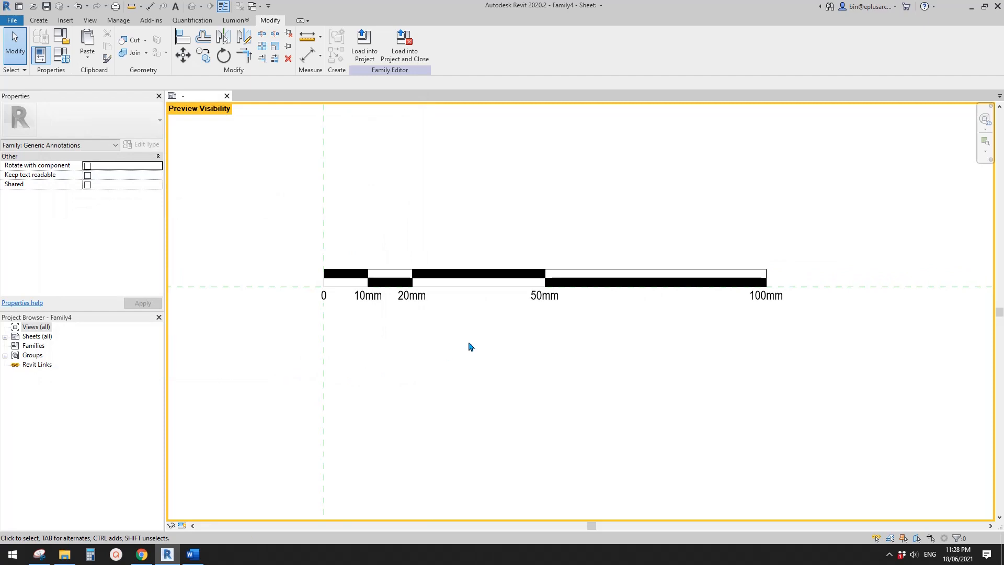
pyautogui.scroll(1, 471, 346)
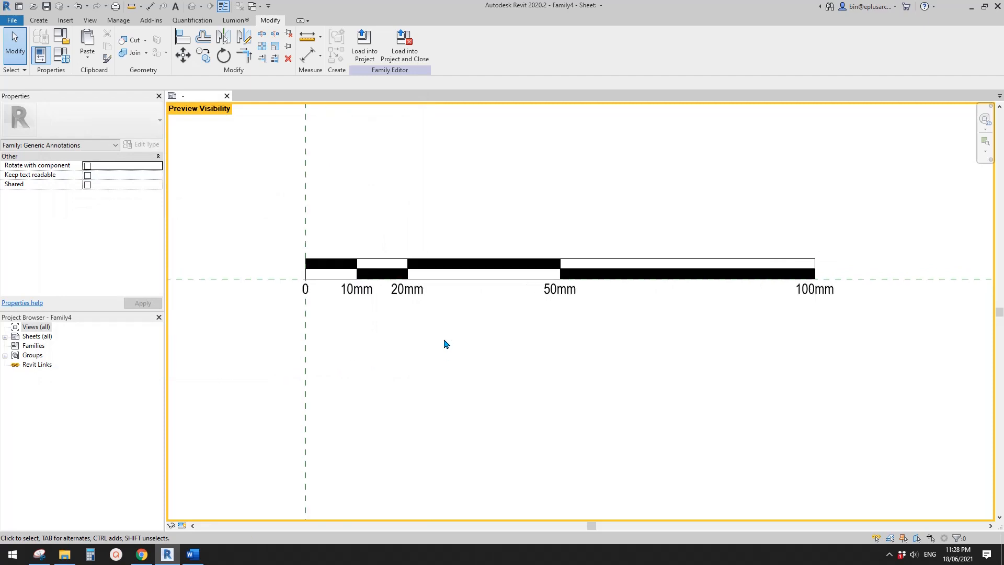
pyautogui.click(183, 527)
pyautogui.click(209, 502)
# Step: Create a new project from one of the listed project templates
pyautogui.scroll(-1, 401, 352)
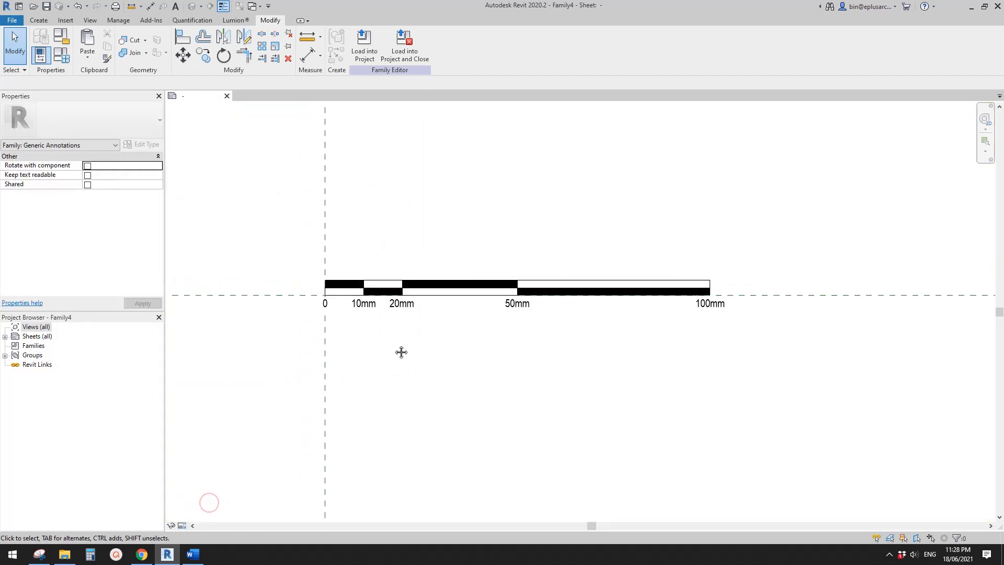
pyautogui.scroll(2, 419, 331)
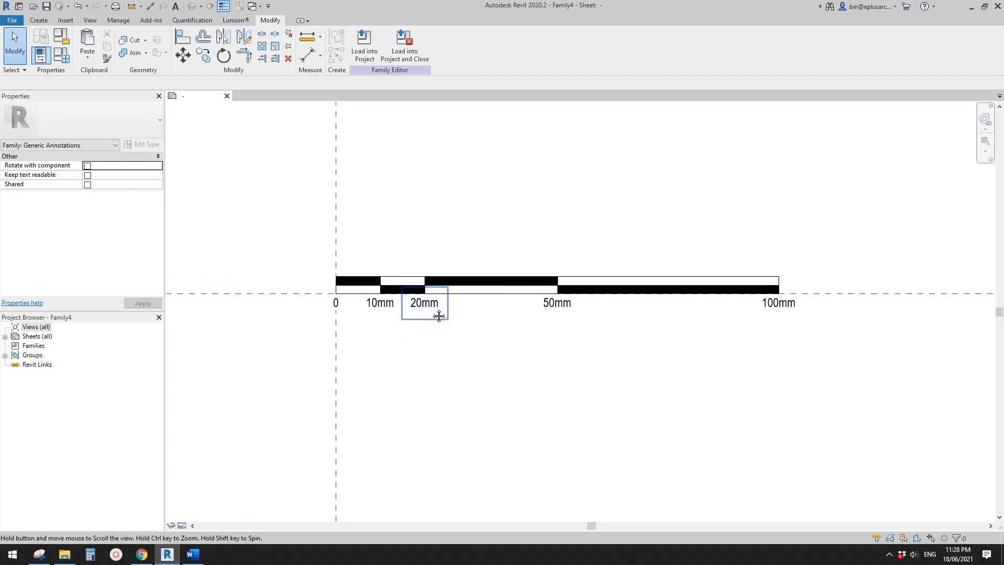
pyautogui.moveTo(472, 292)
pyautogui.mouseDown(button='middle')
pyautogui.moveTo(508, 294)
pyautogui.moveTo(474, 296)
pyautogui.mouseUp(button='middle')
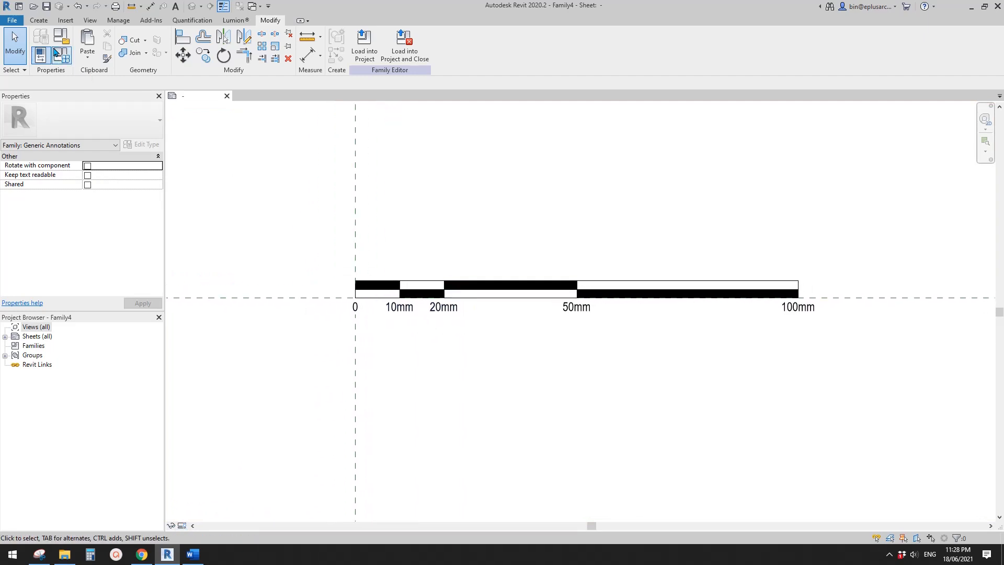
pyautogui.click(13, 21)
pyautogui.moveTo(63, 67)
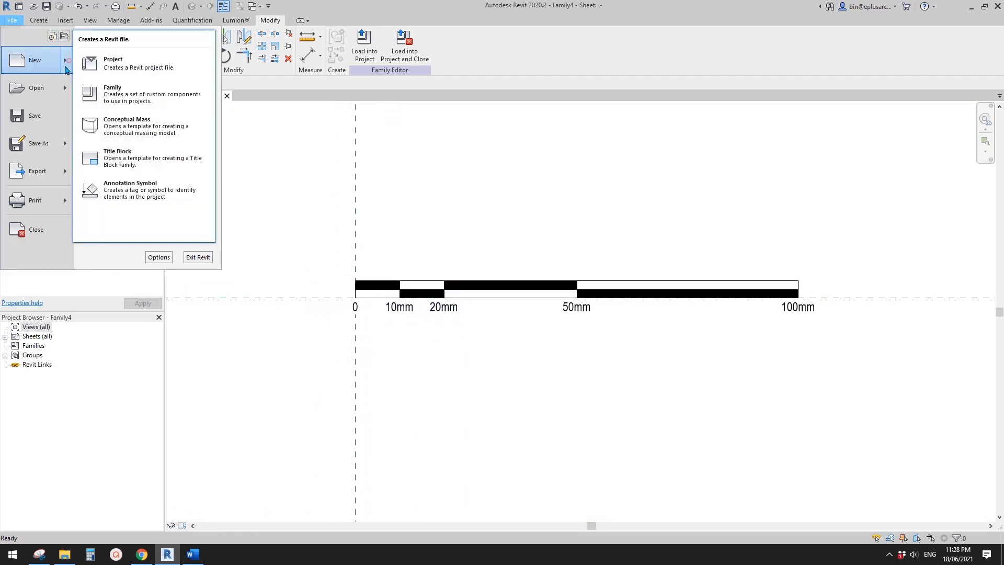
pyautogui.click(133, 69)
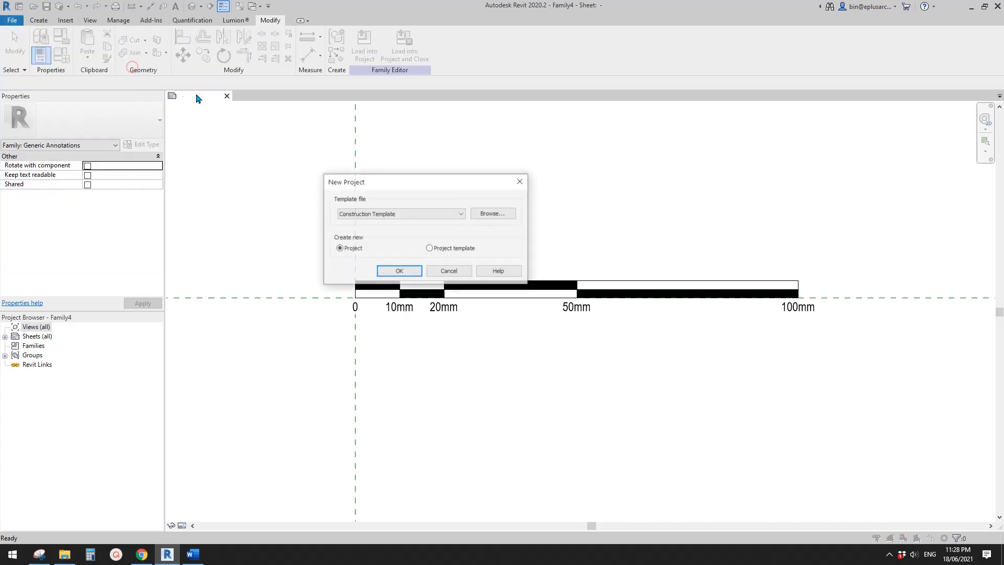
pyautogui.click(352, 213)
pyautogui.click(355, 237)
pyautogui.click(399, 271)
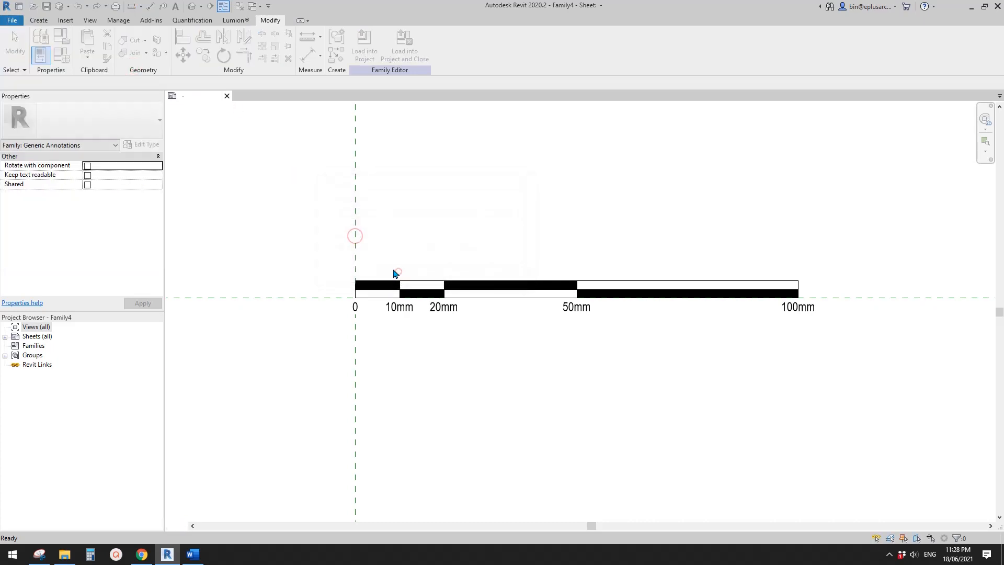
# Step: Load the scale bar family into the new project and leave the symbol placement without placing an instance
pyautogui.click(219, 96)
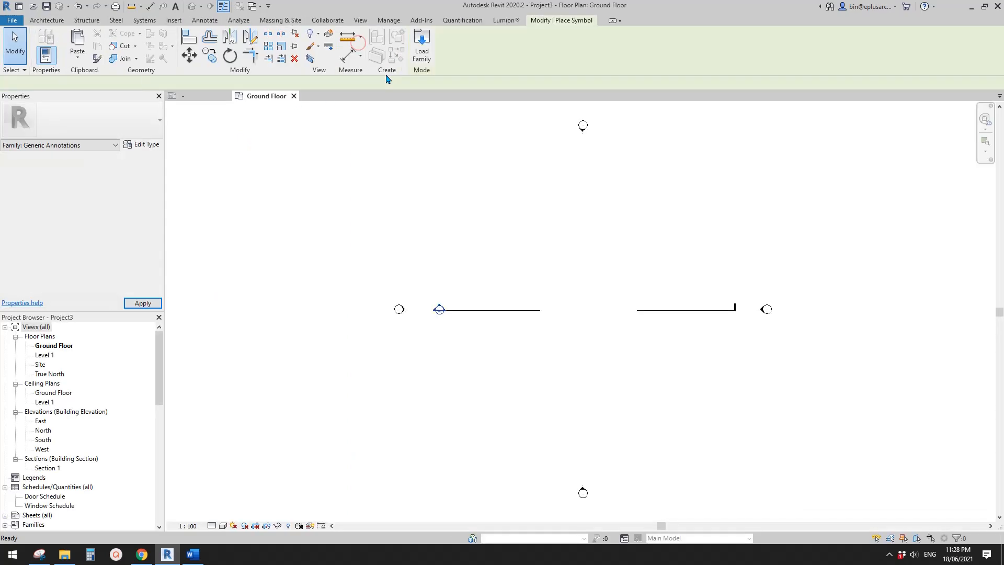
pyautogui.moveTo(552, 255); pyautogui.dragTo(478, 249, button='middle')
pyautogui.press('Escape')
pyautogui.moveTo(461, 316); pyautogui.dragTo(430, 320, button='middle')
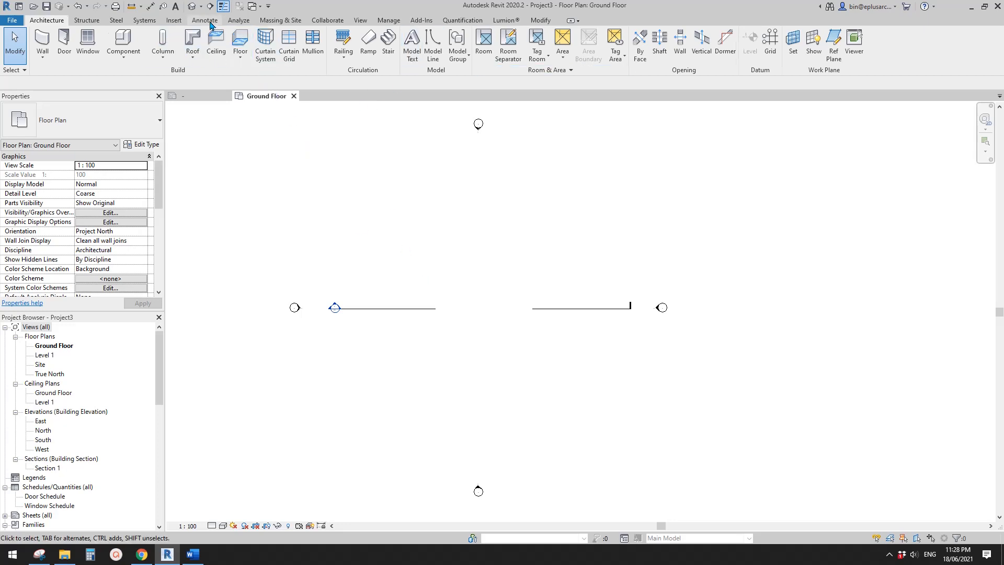
pyautogui.click(207, 21)
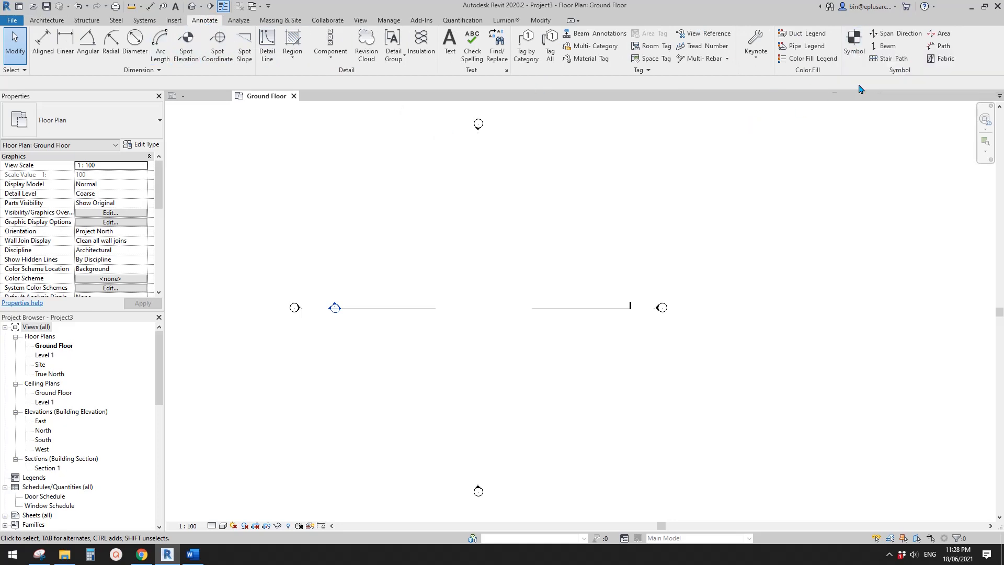
pyautogui.click(855, 47)
pyautogui.scroll(2, 436, 270)
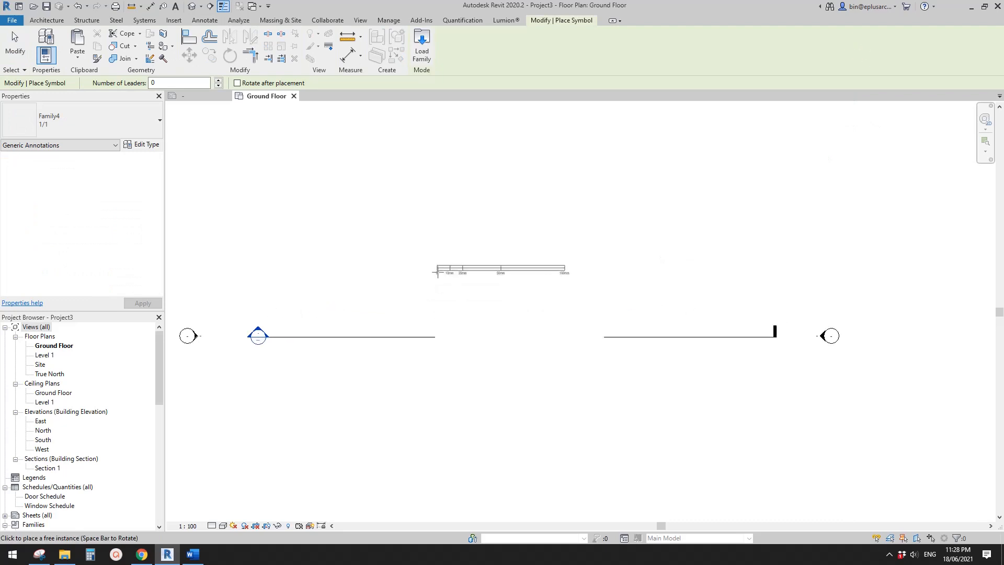
pyautogui.moveTo(381, 317); pyautogui.dragTo(428, 251, button='middle')
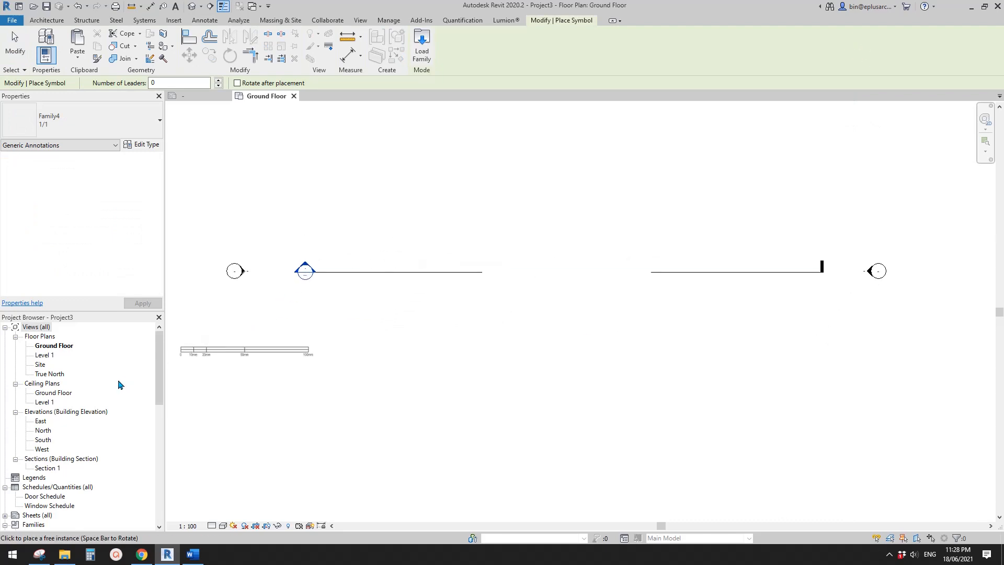
pyautogui.moveTo(405, 344); pyautogui.dragTo(398, 316, button='middle')
pyautogui.scroll(-1, 398, 315)
pyautogui.press('Escape')
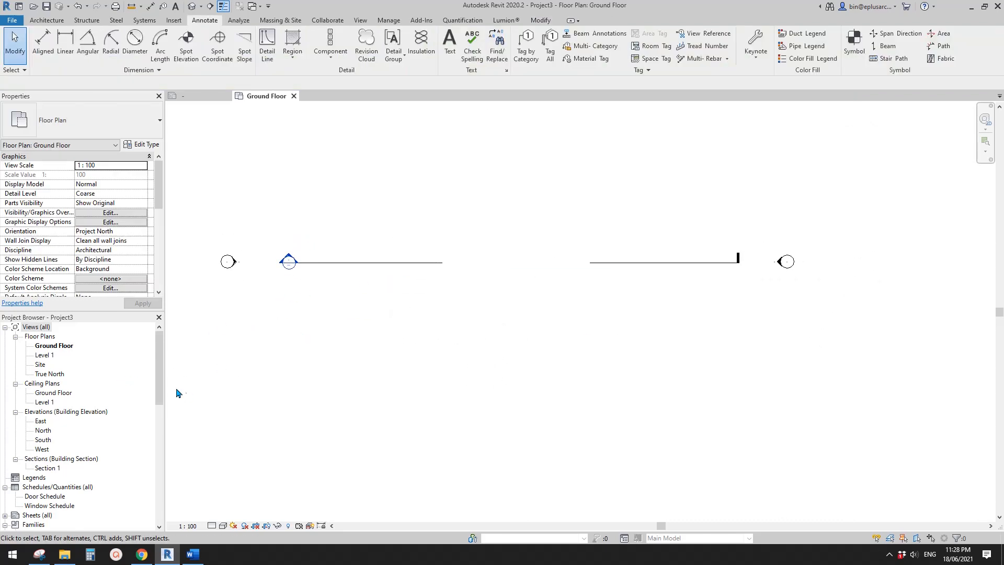
# Step: Open the sheet A101 - Unnamed
pyautogui.moveTo(159, 387); pyautogui.dragTo(152, 408)
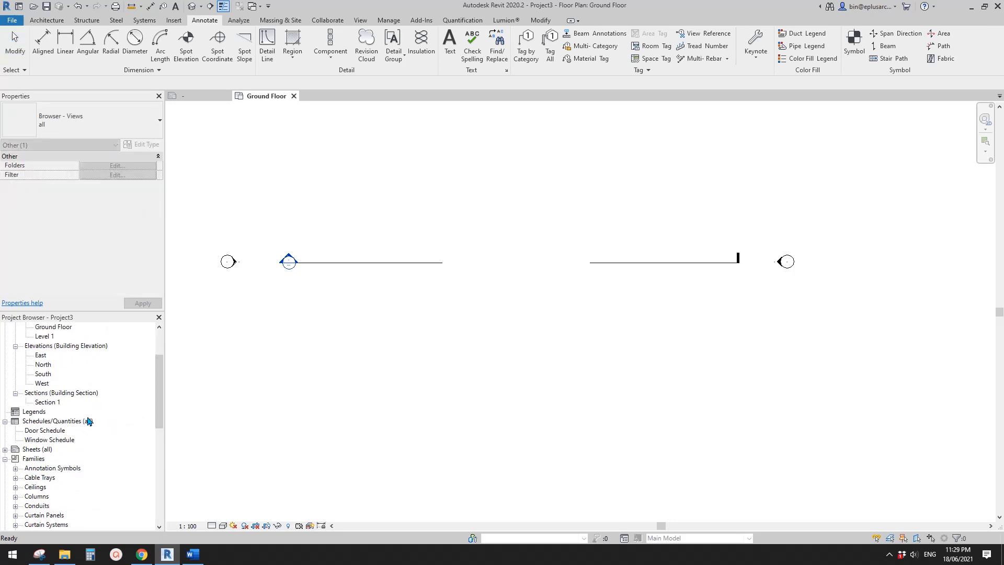
pyautogui.doubleClick(13, 452)
pyautogui.doubleClick(37, 458)
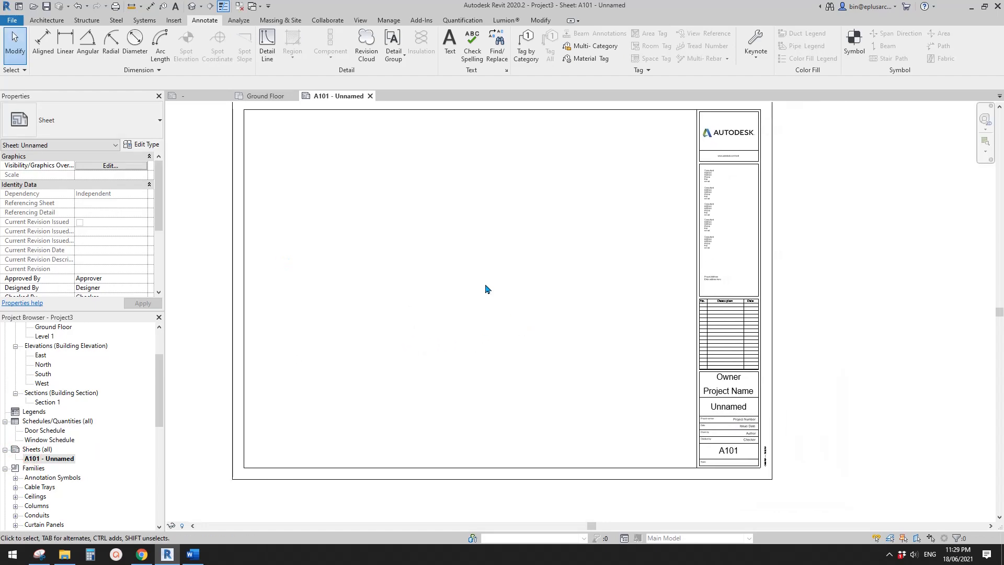
pyautogui.click(854, 53)
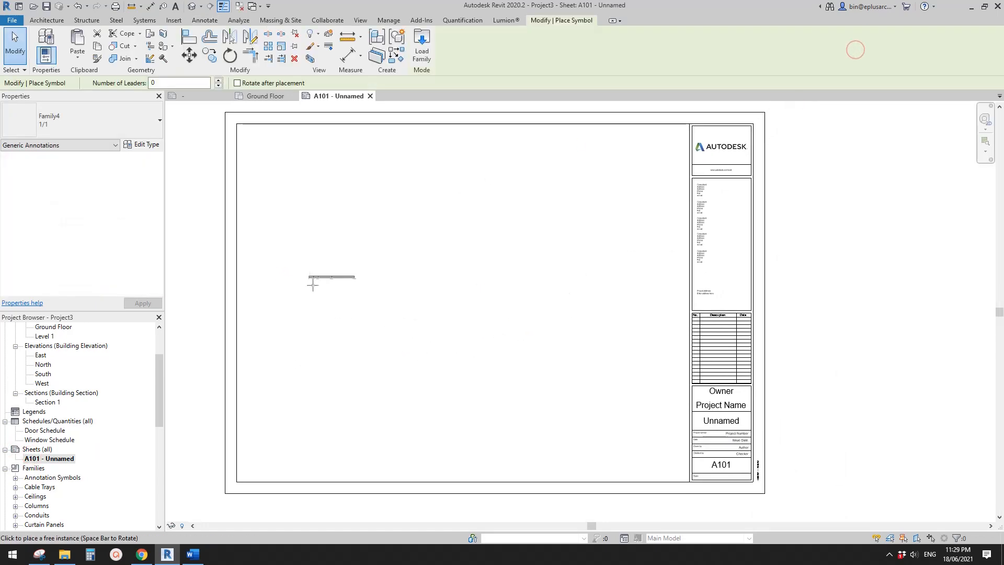
pyautogui.press('Escape')
pyautogui.moveTo(366, 248); pyautogui.dragTo(391, 237, button='middle')
pyautogui.moveTo(447, 259); pyautogui.dragTo(428, 273, button='middle')
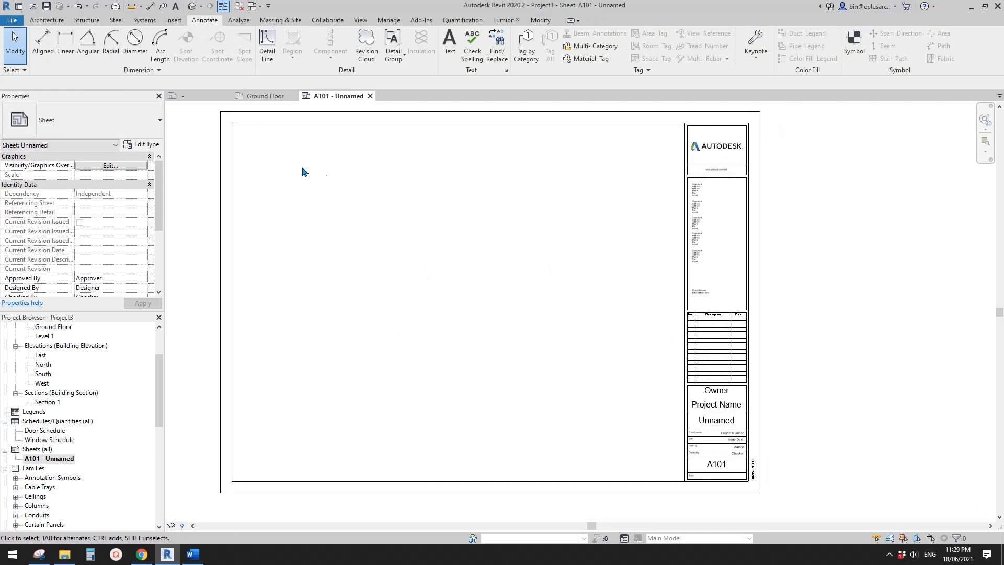
# Step: Place the North elevation view in the upper part of sheet A101
pyautogui.moveTo(381, 232); pyautogui.dragTo(419, 249, button='middle')
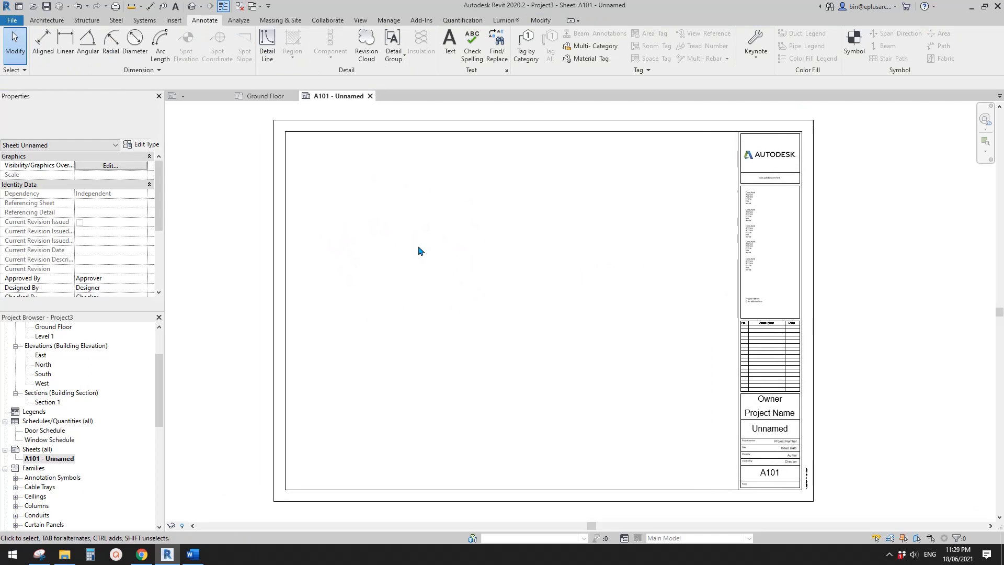
pyautogui.moveTo(44, 368); pyautogui.dragTo(386, 240)
pyautogui.click(387, 240)
# Step: Change the North elevation's viewport type to No Title and deselect it
pyautogui.scroll(4, 321, 254)
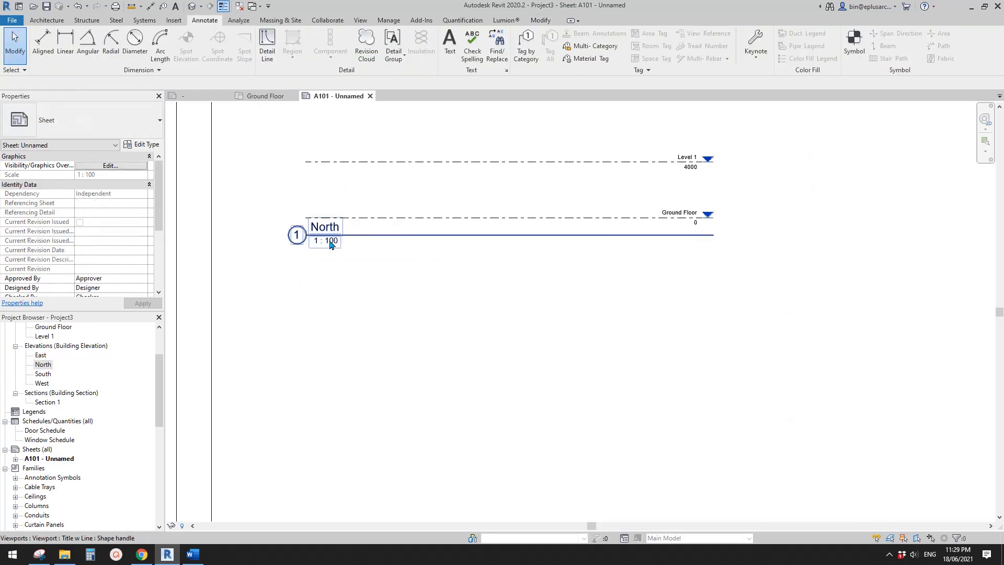
pyautogui.click(367, 190)
pyautogui.scroll(3, 325, 288)
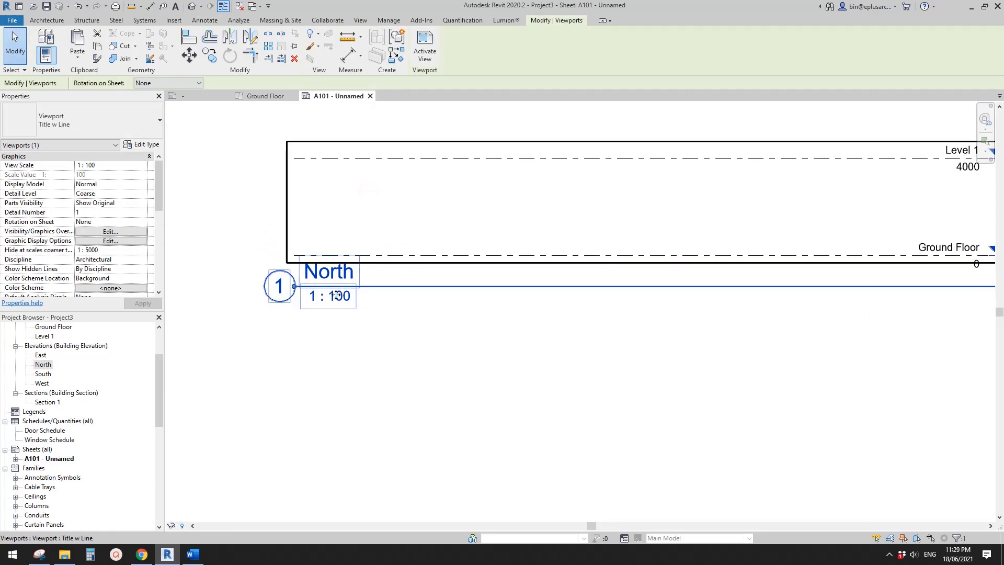
pyautogui.scroll(-4, 328, 287)
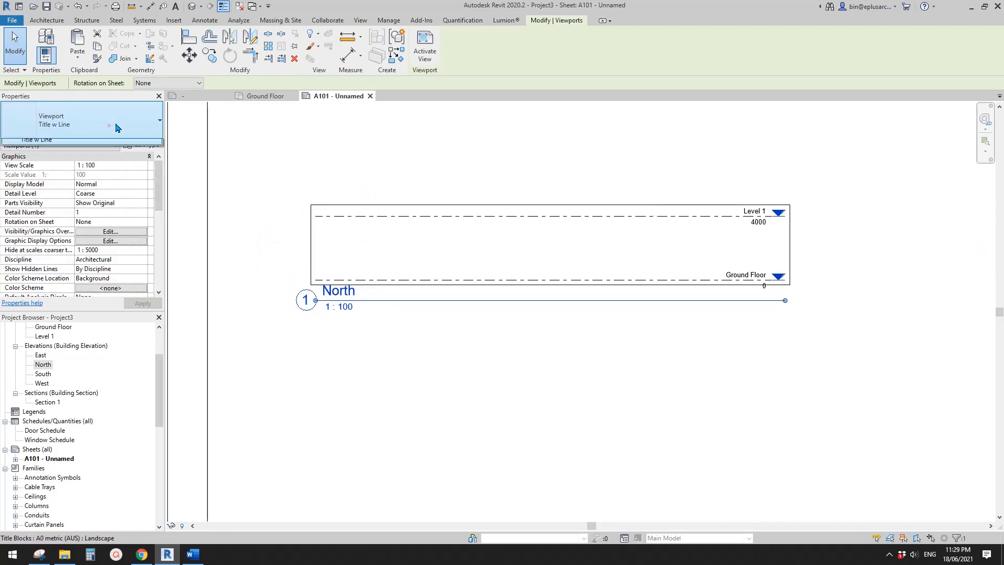
pyautogui.click(109, 125)
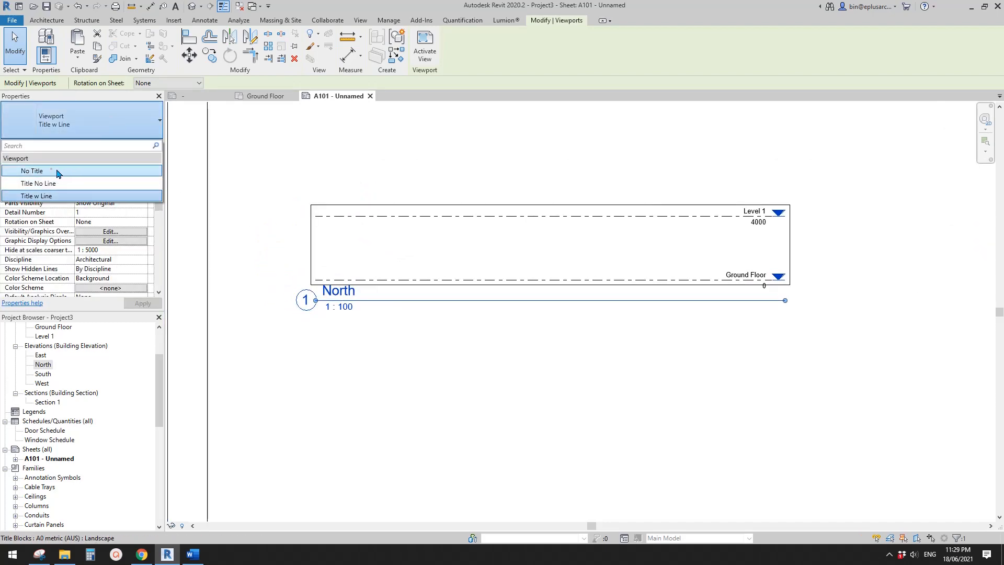
pyautogui.click(58, 173)
pyautogui.click(331, 316)
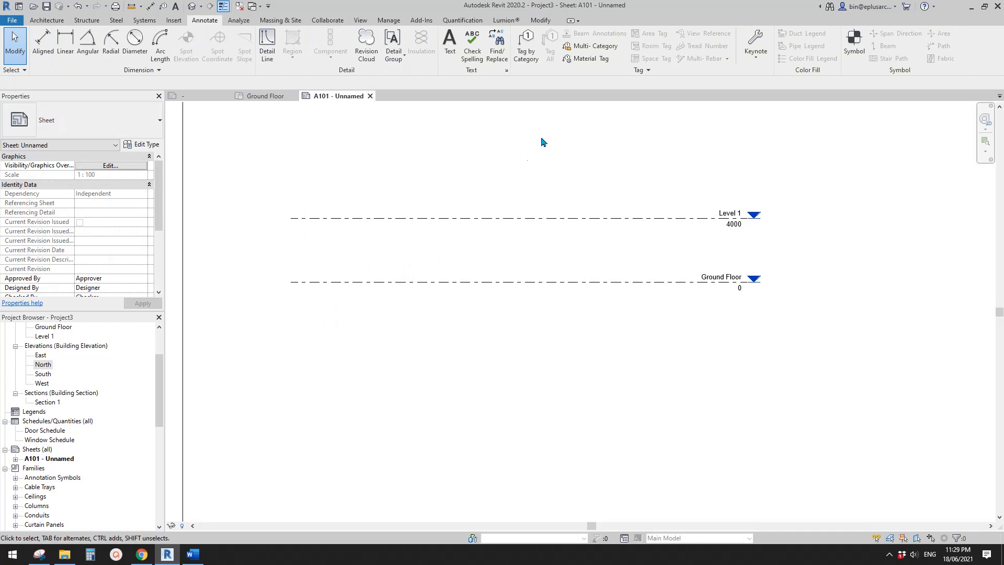
# Step: Place a 1/1 scale bar symbol on the sheet just below the start of the Ground Floor level line
pyautogui.click(854, 43)
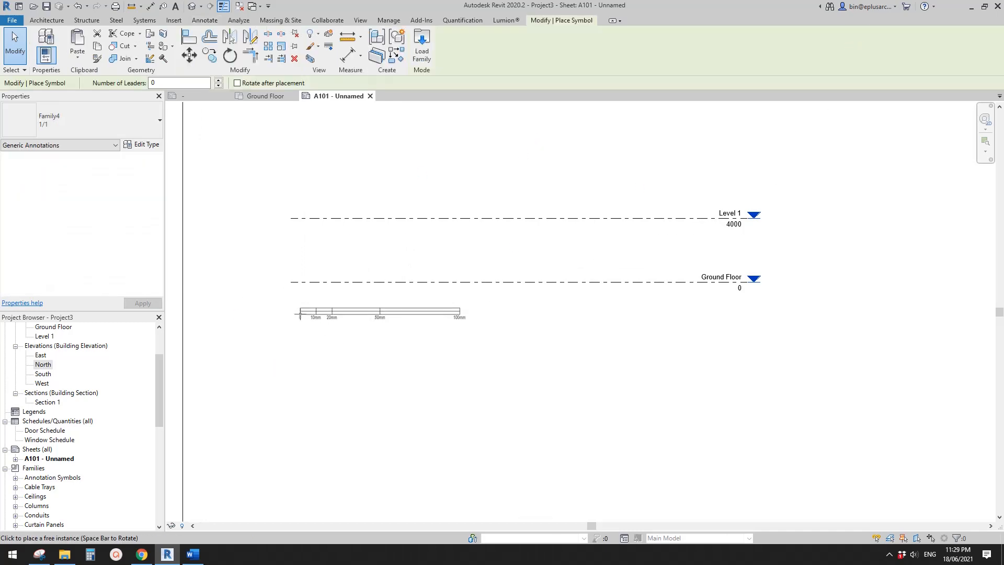
pyautogui.click(300, 310)
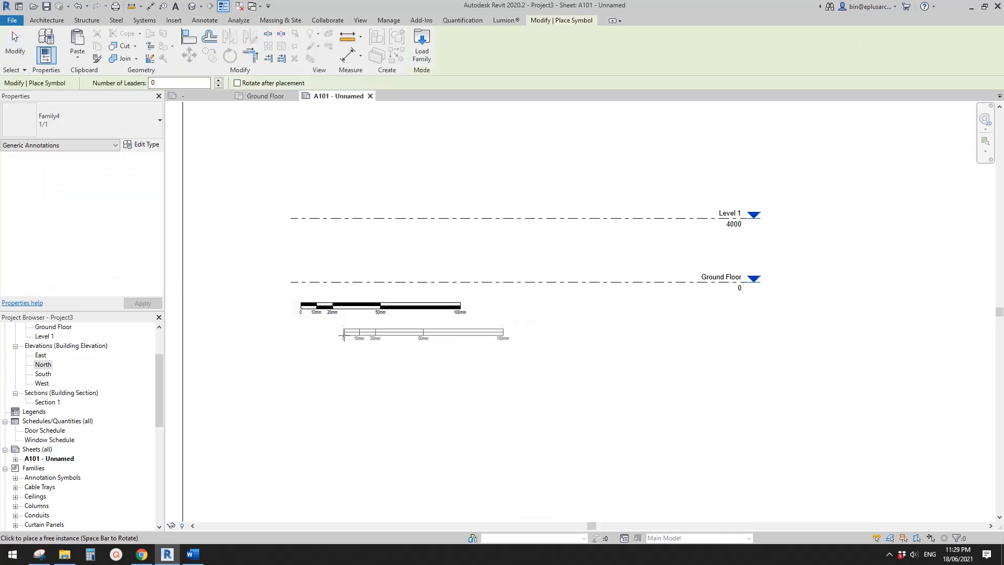
# Step: End symbol placement, select the scale bar below the Ground Floor line, change its type to 1/100 and select it again
pyautogui.scroll(3, 348, 329)
pyautogui.press('Escape')
pyautogui.moveTo(319, 339); pyautogui.dragTo(397, 336, button='middle')
pyautogui.click(396, 286)
pyautogui.scroll(-1, 407, 295)
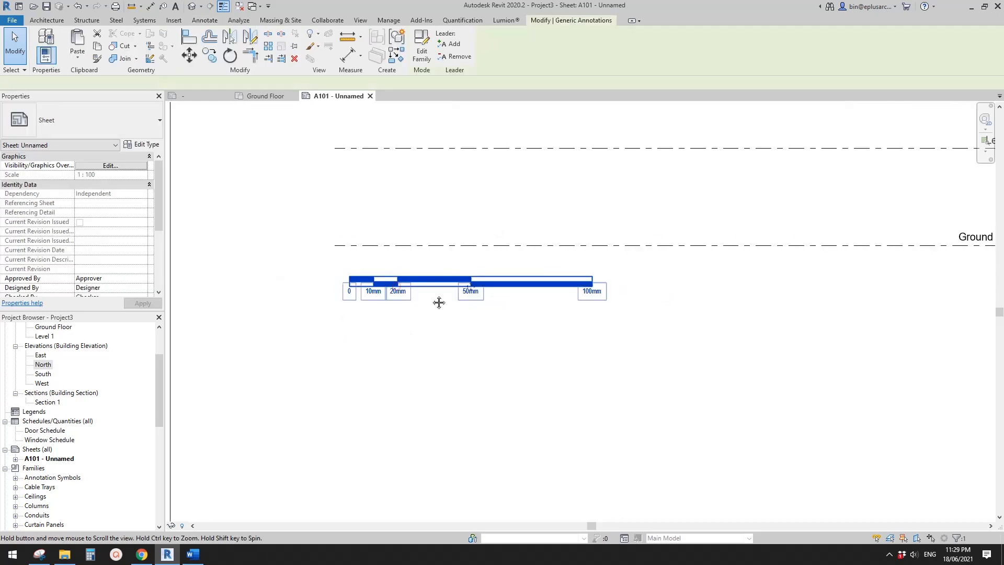
pyautogui.moveTo(439, 303); pyautogui.dragTo(390, 333, button='middle')
pyautogui.moveTo(234, 240); pyautogui.dragTo(369, 201, button='middle')
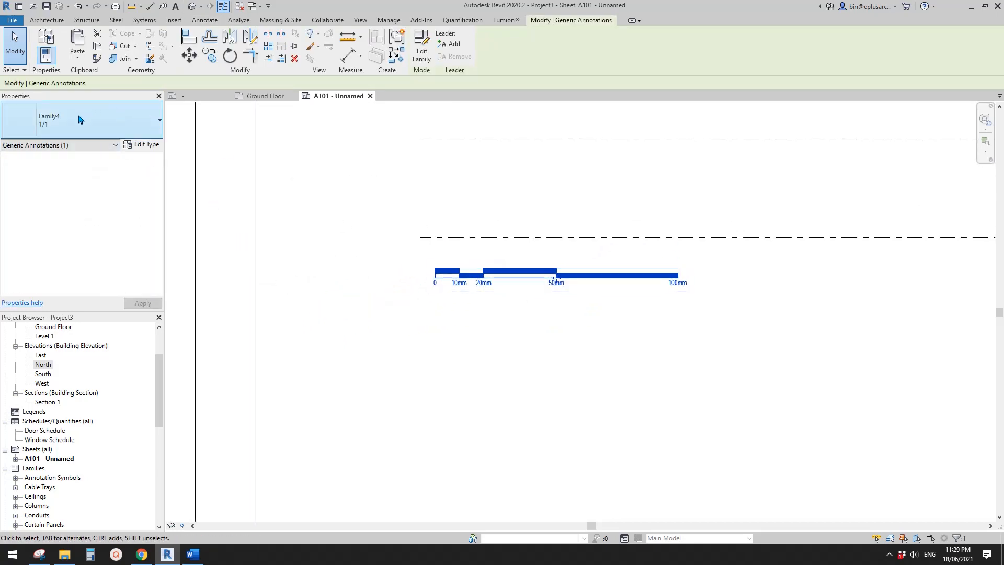
pyautogui.click(82, 120)
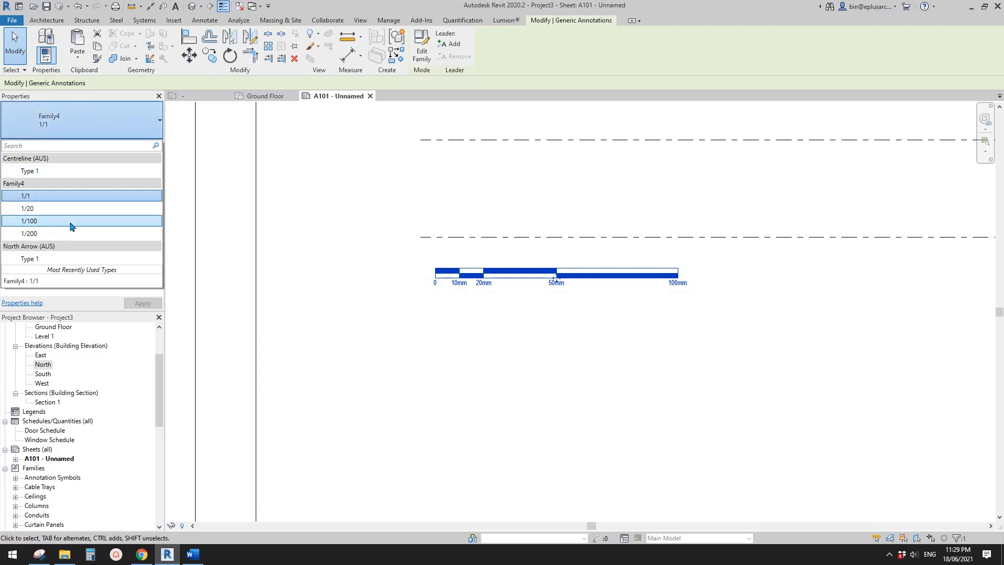
pyautogui.click(44, 224)
pyautogui.click(492, 293)
pyautogui.click(503, 277)
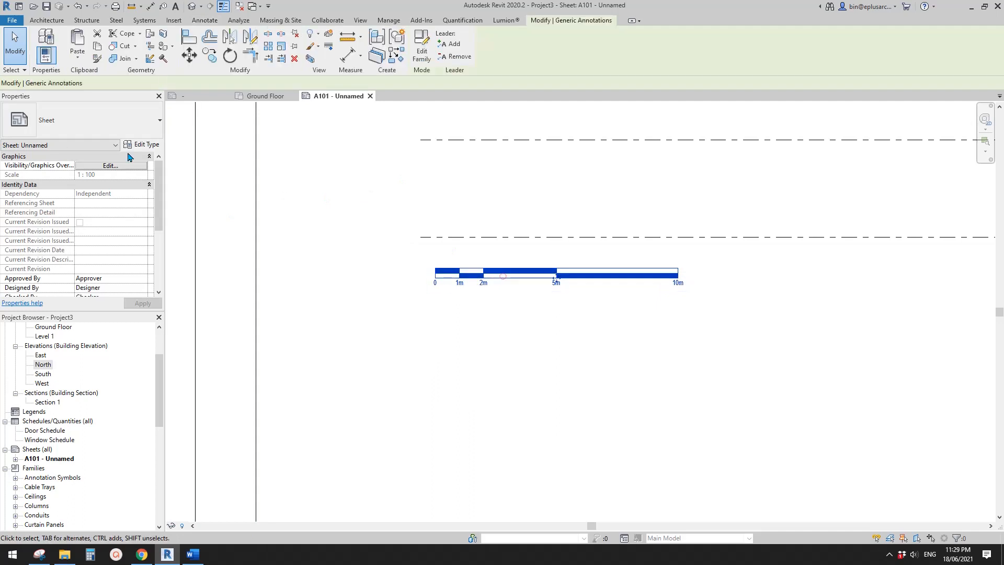
# Step: Switch the scale bar's type to 1/200, to 1/20 and back to 1/100, and select the bar again
pyautogui.click(98, 120)
pyautogui.click(45, 235)
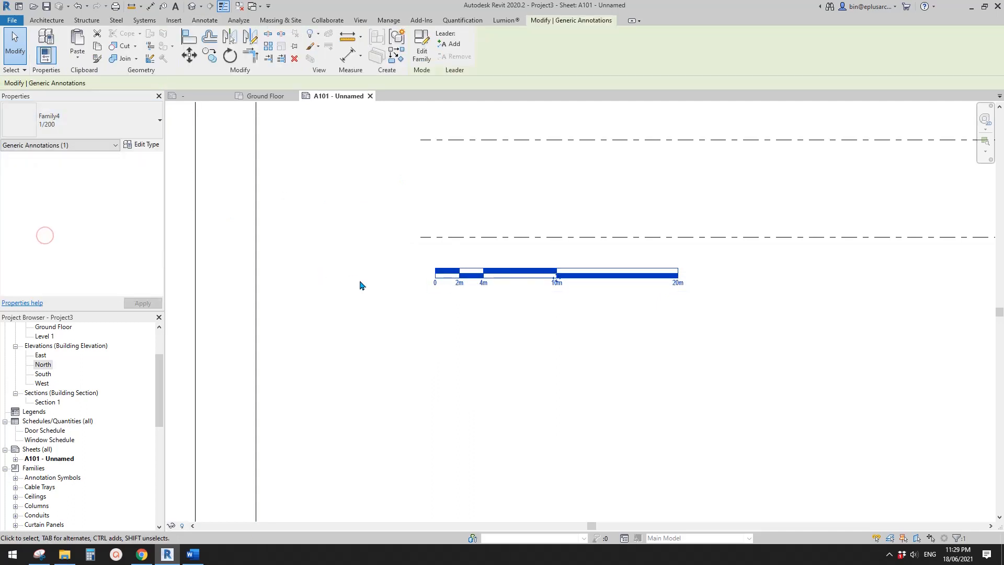
pyautogui.click(104, 120)
pyautogui.click(68, 209)
pyautogui.click(104, 119)
pyautogui.click(60, 224)
pyautogui.click(383, 233)
pyautogui.click(484, 283)
# Step: Set the selected scale bar's type to 1/200 and deselect it
pyautogui.click(106, 114)
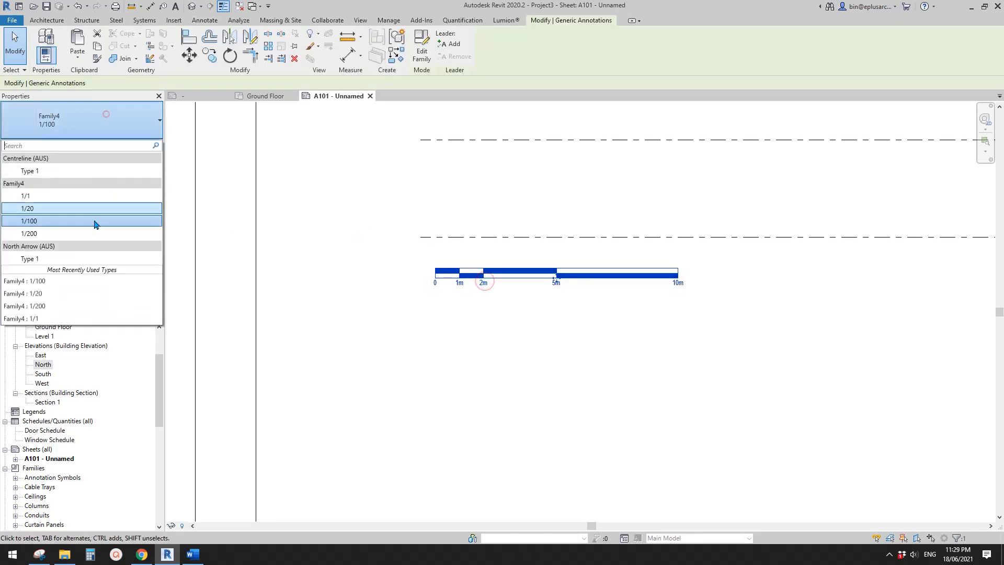
pyautogui.click(62, 233)
pyautogui.click(572, 354)
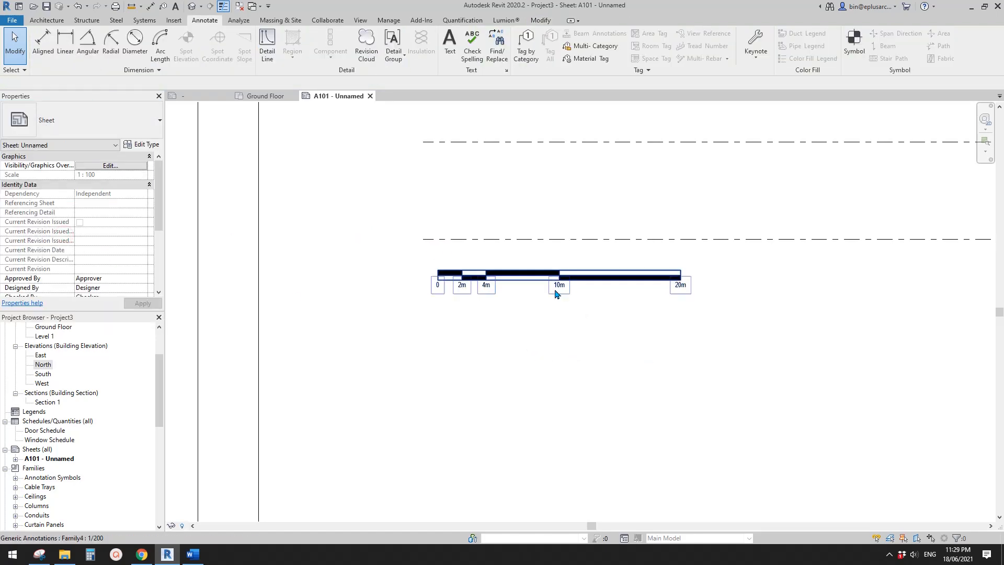
# Step: Open the placed scale bar's annotation family for editing
pyautogui.scroll(4, 556, 293)
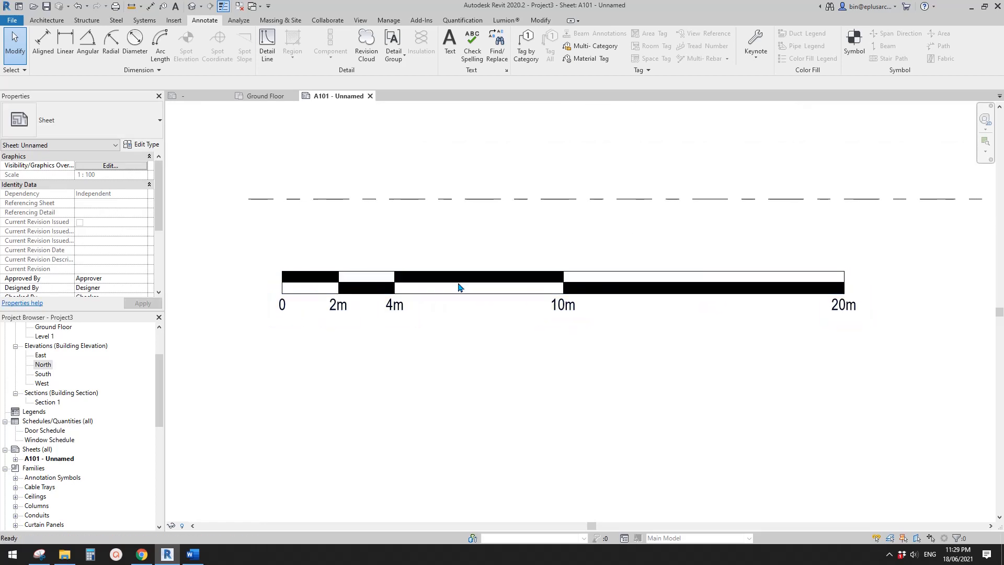
pyautogui.click(445, 285)
pyautogui.click(422, 51)
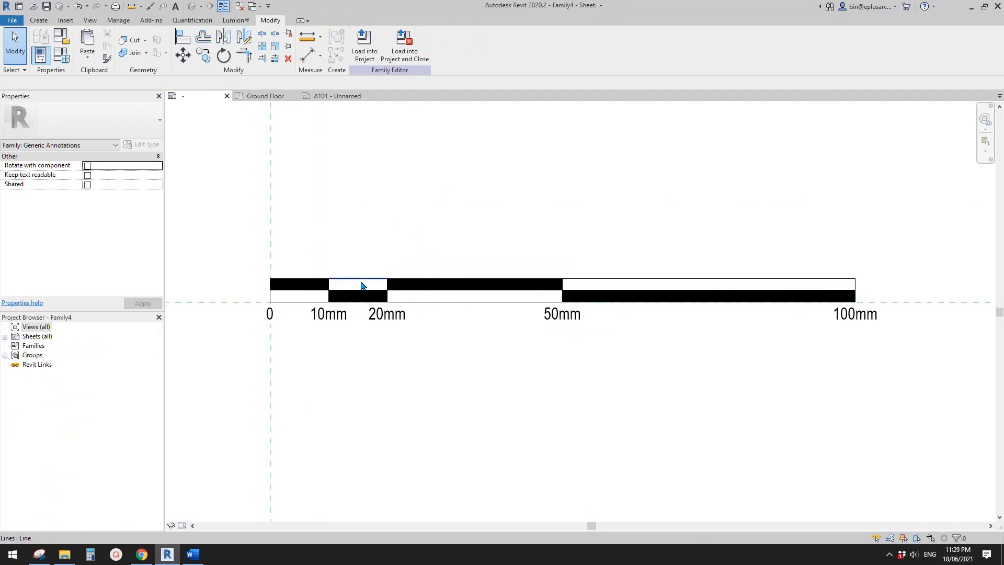
# Step: Delete the top, bottom and both end outline lines of the scale bar, keeping only the filled segments and labels
pyautogui.click(360, 279)
pyautogui.press('d')
pyautogui.press('e')
pyautogui.click(296, 302)
pyautogui.press('d')
pyautogui.press('e')
pyautogui.click(269, 296)
pyautogui.press('d')
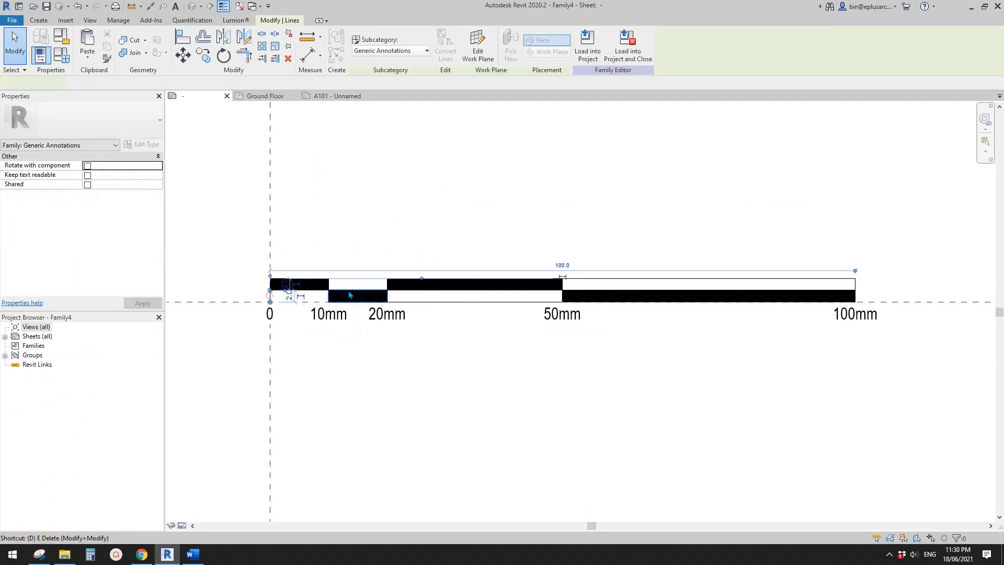
pyautogui.press('e')
pyautogui.click(468, 302)
pyautogui.press('d')
pyautogui.press('e')
pyautogui.click(599, 277)
pyautogui.press('d')
pyautogui.press('e')
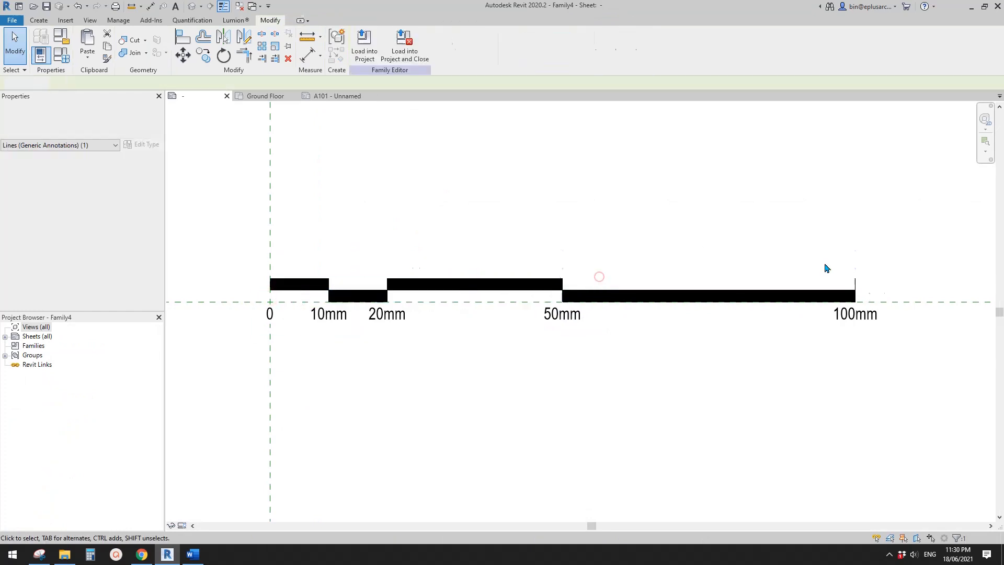
pyautogui.moveTo(836, 254); pyautogui.dragTo(870, 296)
pyautogui.press('d')
pyautogui.press('e')
pyautogui.press('z')
pyautogui.press('f')
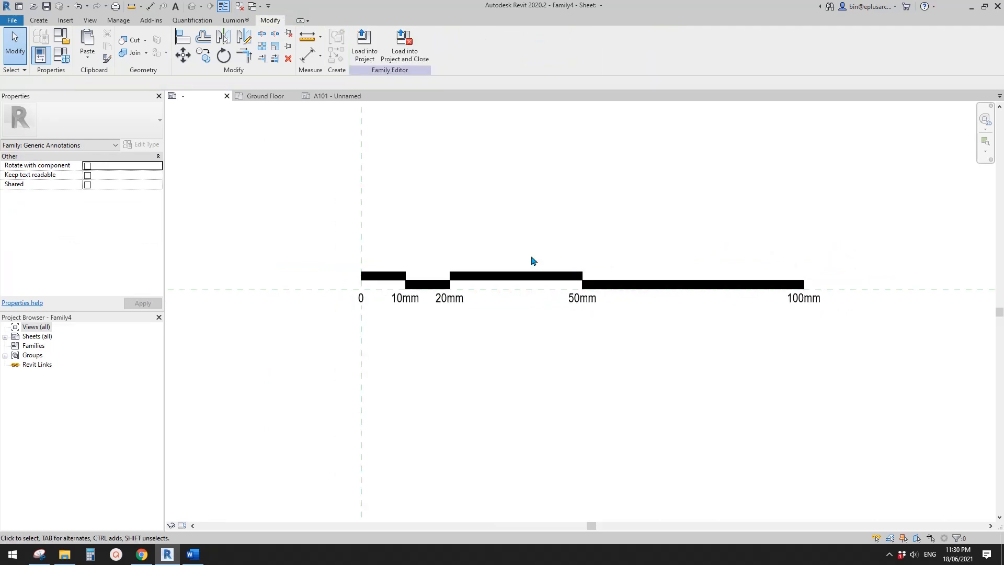
# Step: Load the edited scale bar family into the project to update the symbol on sheet A101
pyautogui.scroll(1, 491, 249)
pyautogui.click(370, 58)
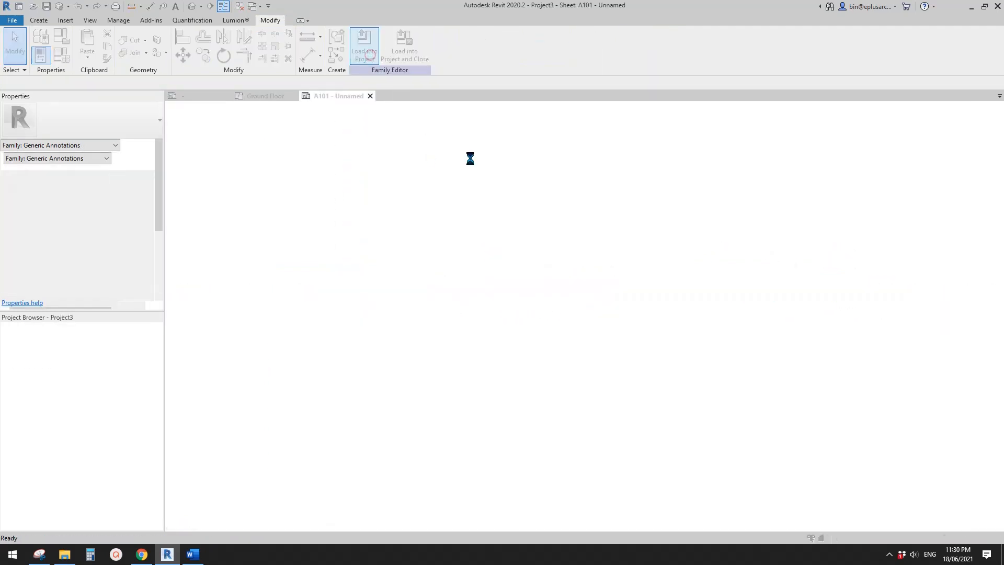
pyautogui.scroll(-4, 663, 330)
pyautogui.moveTo(688, 334); pyautogui.dragTo(654, 343, button='middle')
pyautogui.moveTo(809, 350); pyautogui.dragTo(743, 330, button='middle')
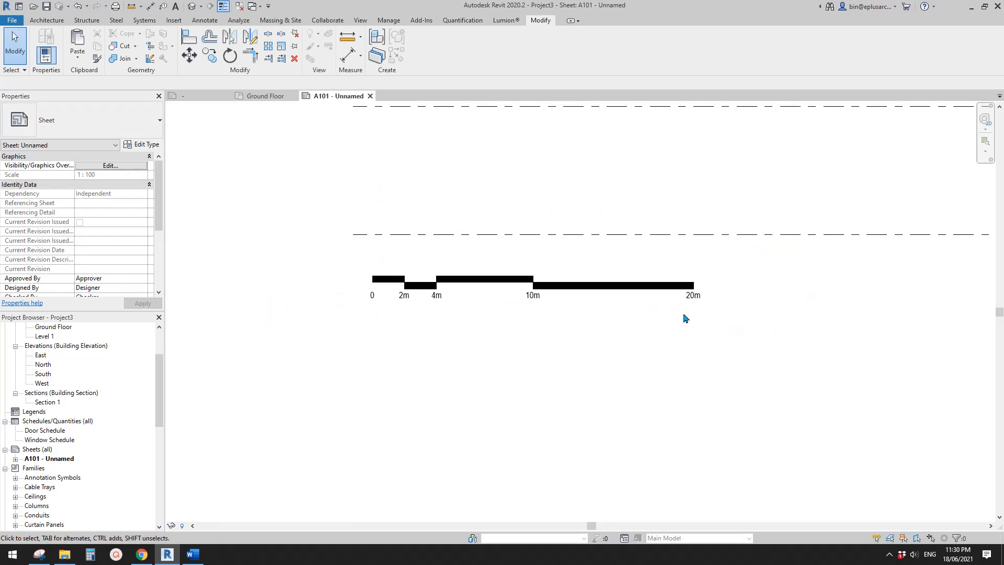
# Step: Select the updated 1/200 scale bar on the sheet and examine its filled segments and labels up close
pyautogui.moveTo(686, 319)
pyautogui.mouseDown(button='middle')
pyautogui.moveTo(614, 316)
pyautogui.moveTo(555, 340)
pyautogui.mouseUp(button='middle')
pyautogui.scroll(2, 621, 315)
pyautogui.scroll(-1, 584, 332)
pyautogui.click(461, 295)
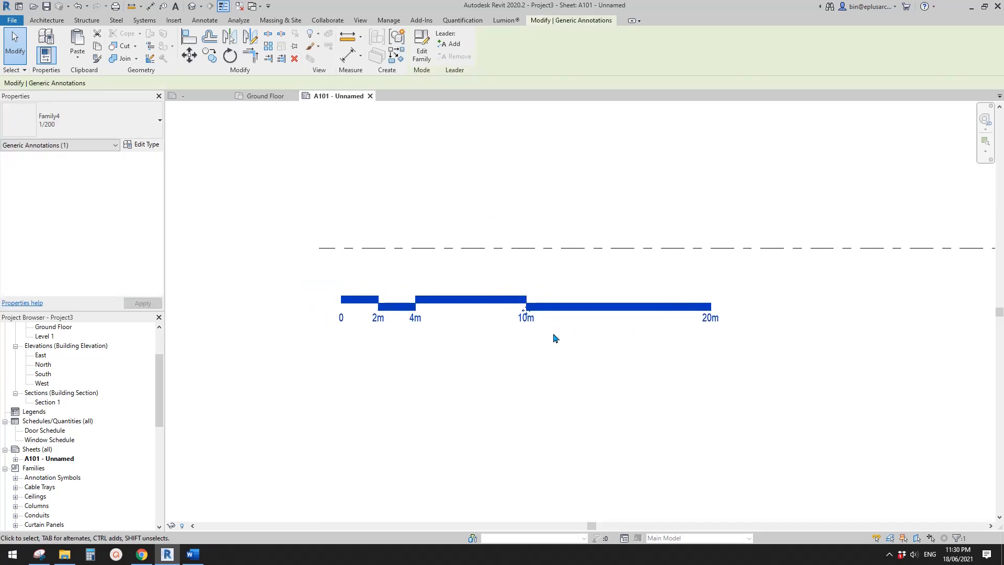
pyautogui.scroll(3, 552, 332)
pyautogui.moveTo(552, 332); pyautogui.dragTo(533, 332, button='middle')
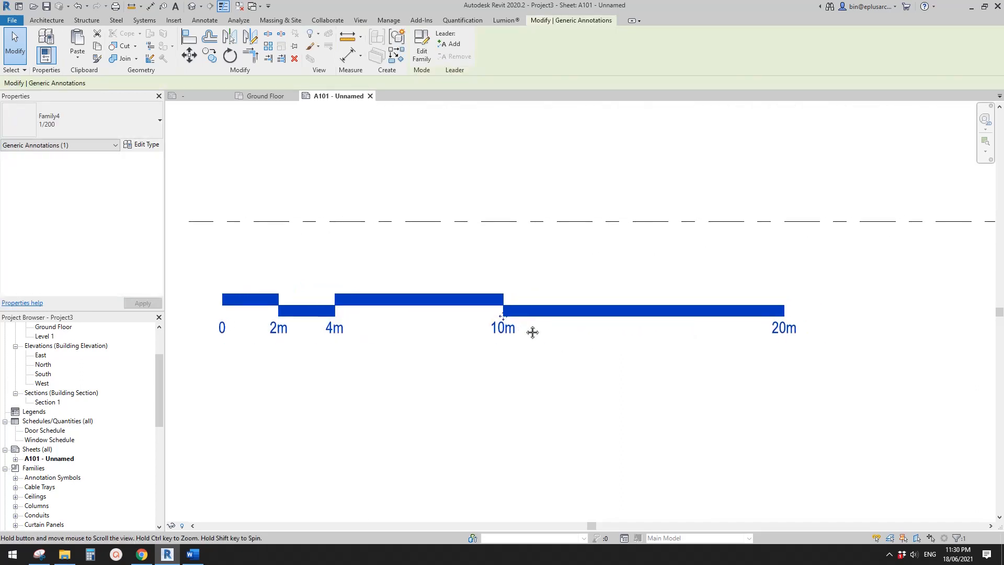
pyautogui.scroll(-1, 532, 337)
pyautogui.scroll(2, 471, 336)
pyautogui.moveTo(470, 337); pyautogui.dragTo(517, 332, button='middle')
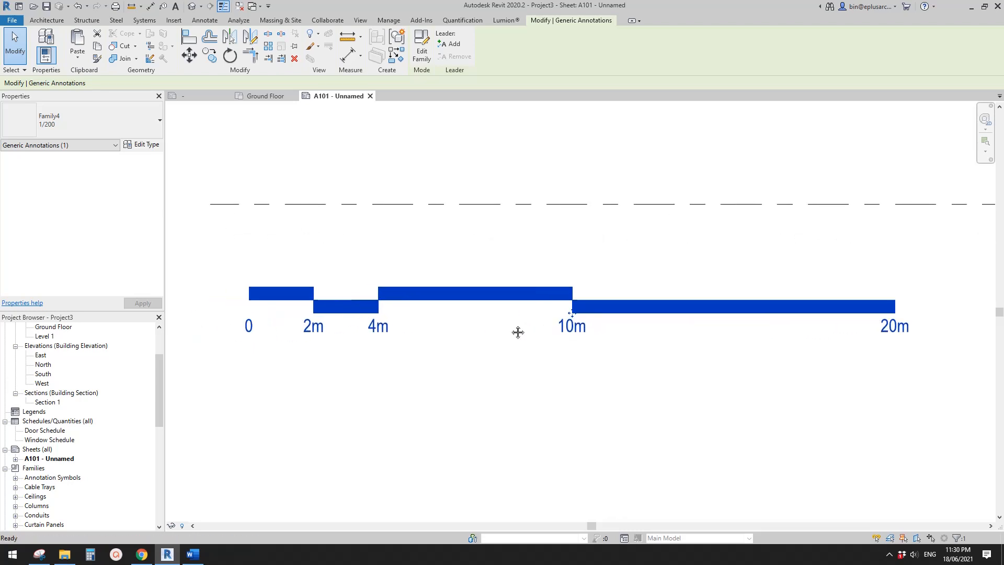